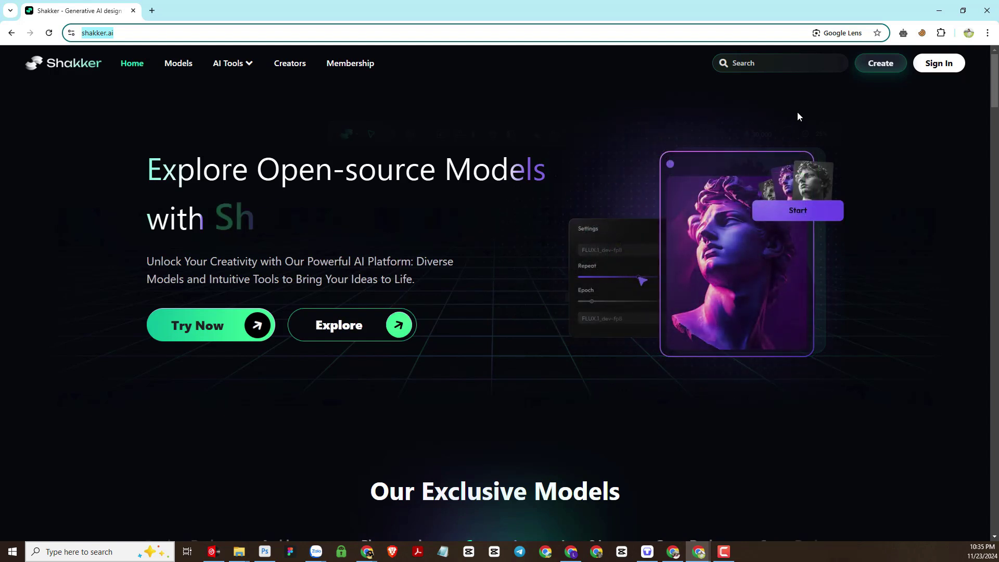
- Sign in to Shakker using a Google account
click(939, 64)
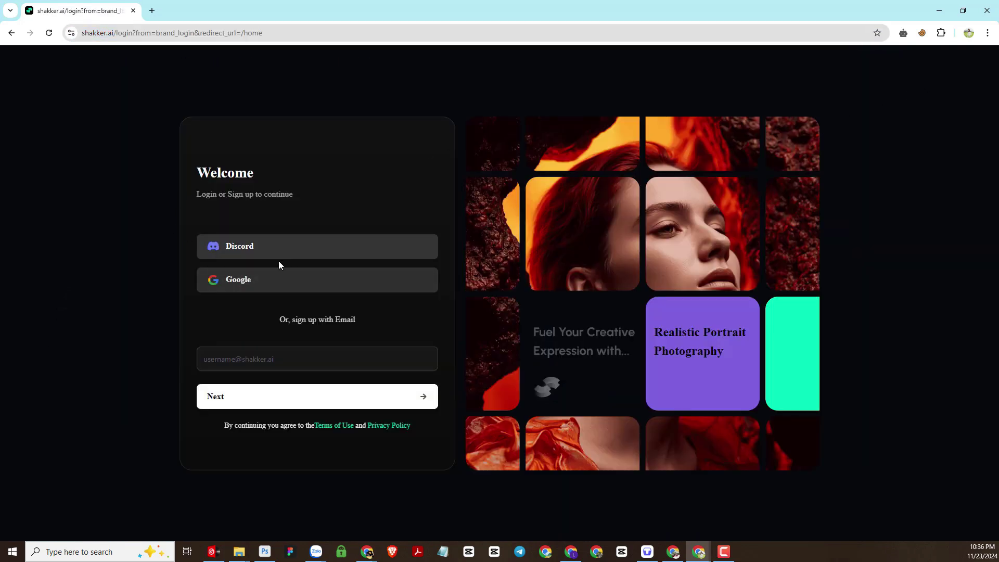
click(248, 287)
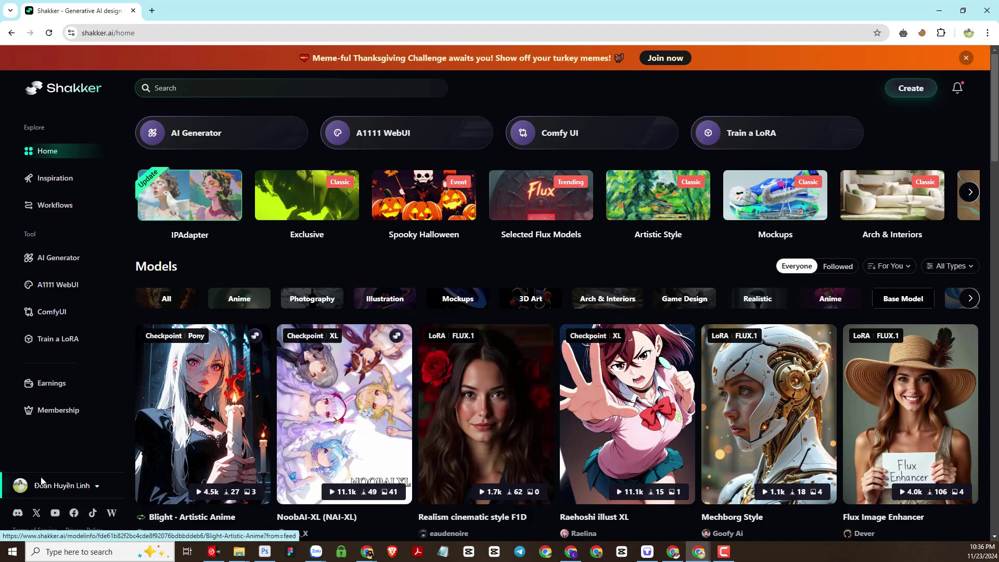
- Look over the account options and browse the model gallery on the home page
click(63, 485)
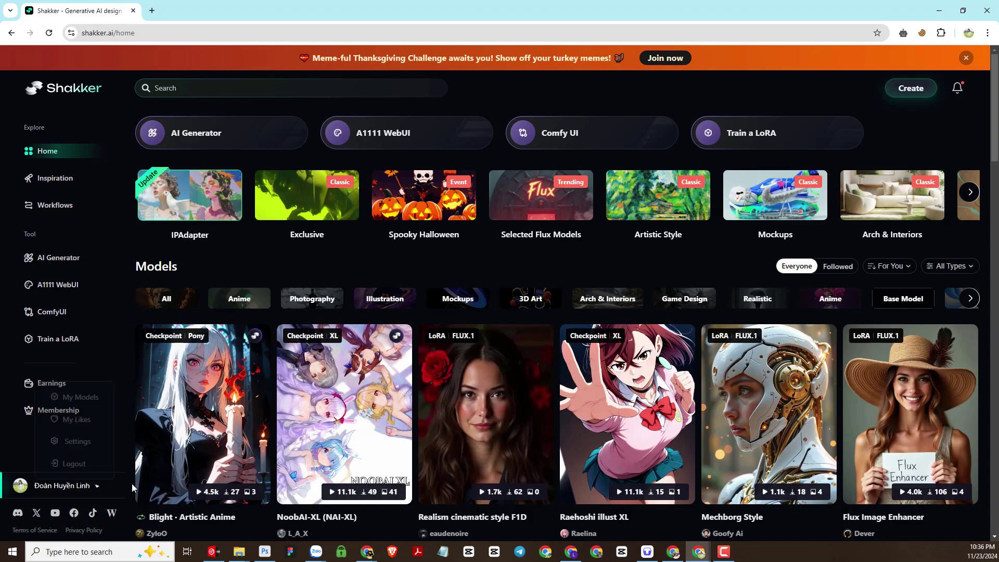
scroll(451, 294, down, 4)
scroll(451, 295, down, 6)
scroll(451, 295, up, 7)
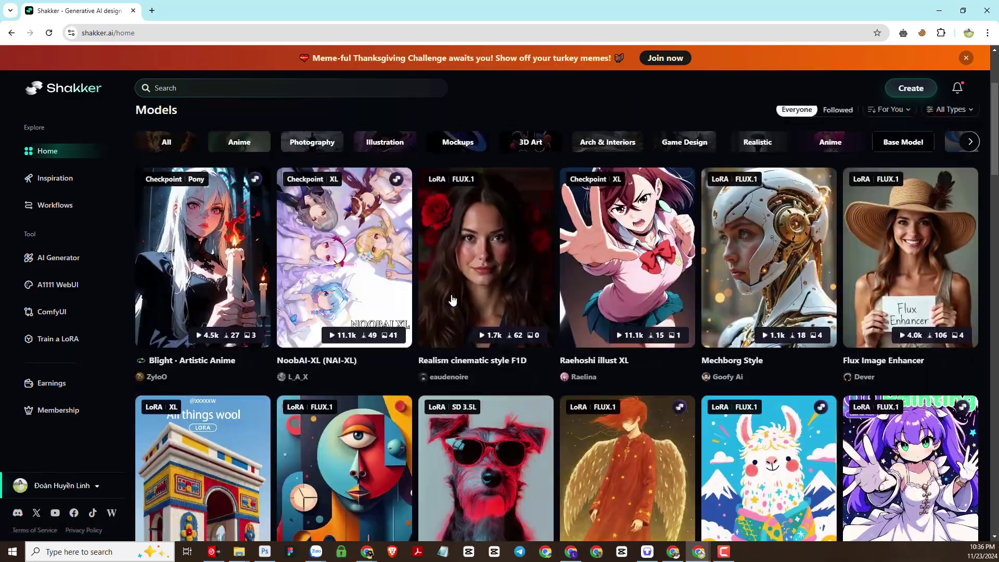
scroll(451, 295, down, 15)
scroll(451, 294, up, 18)
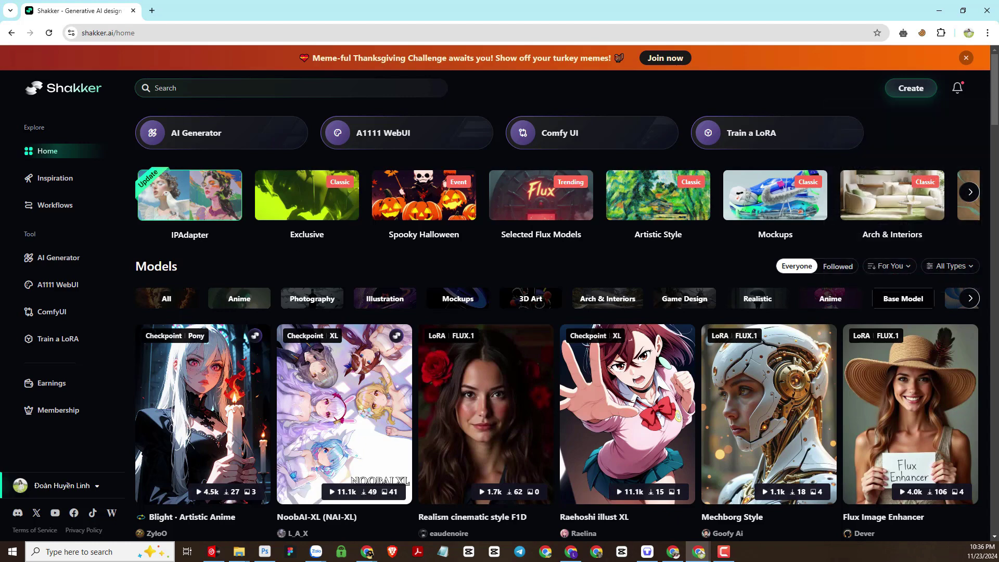
click(724, 551)
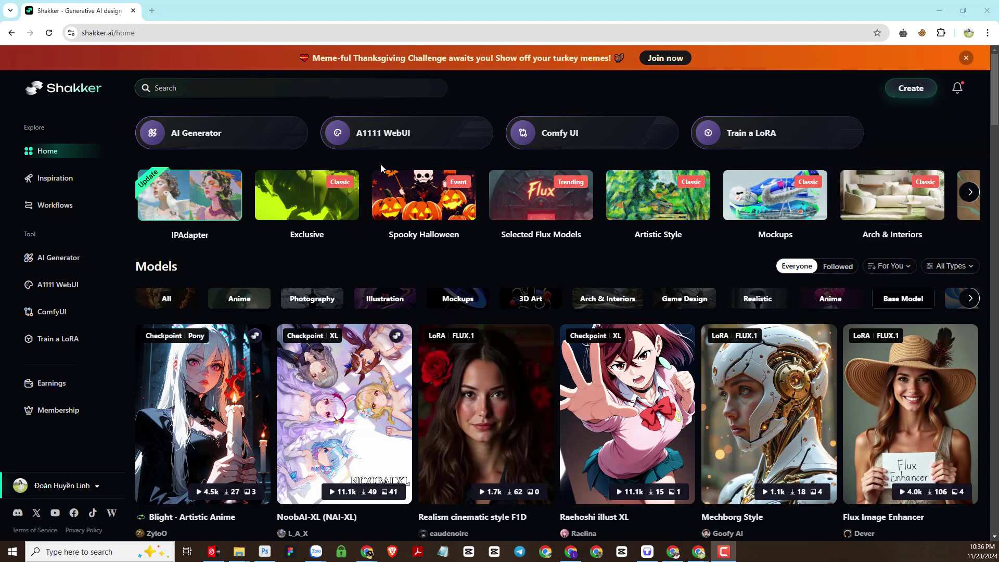
- Open the Girl Character Consistent Christmas LoRA from its creator's profile page
drag(302, 33, 79, 41)
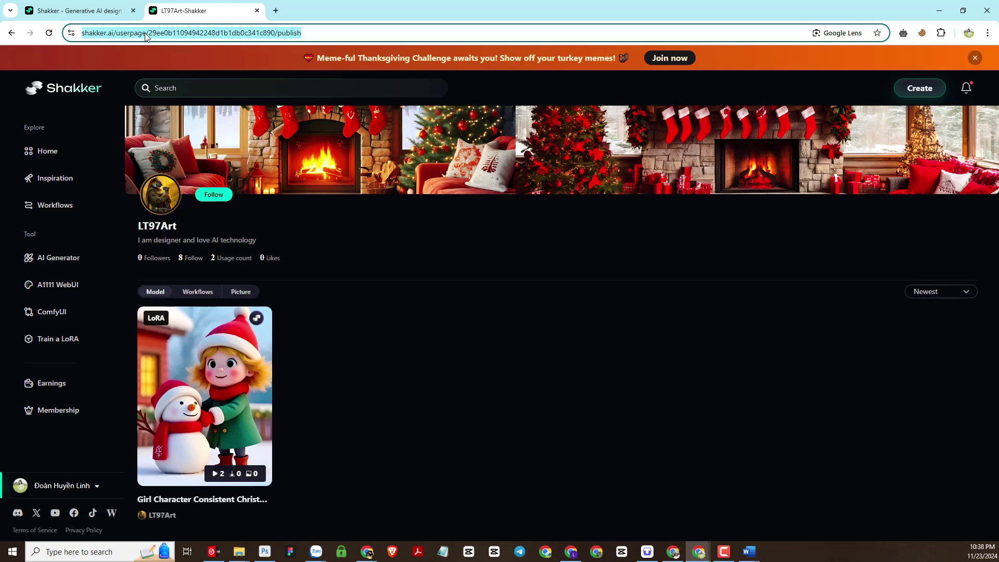
click(241, 402)
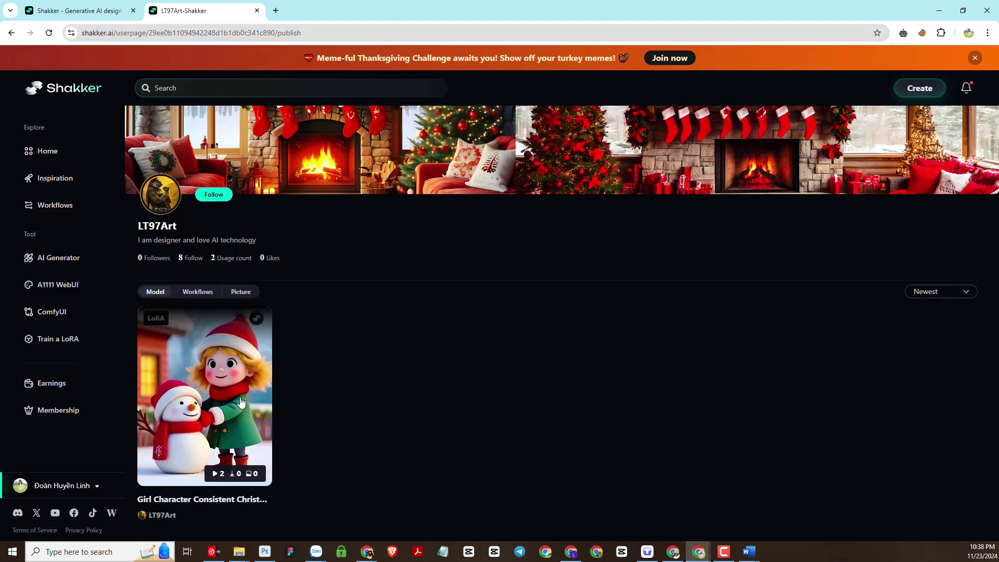
key(alt+Left)
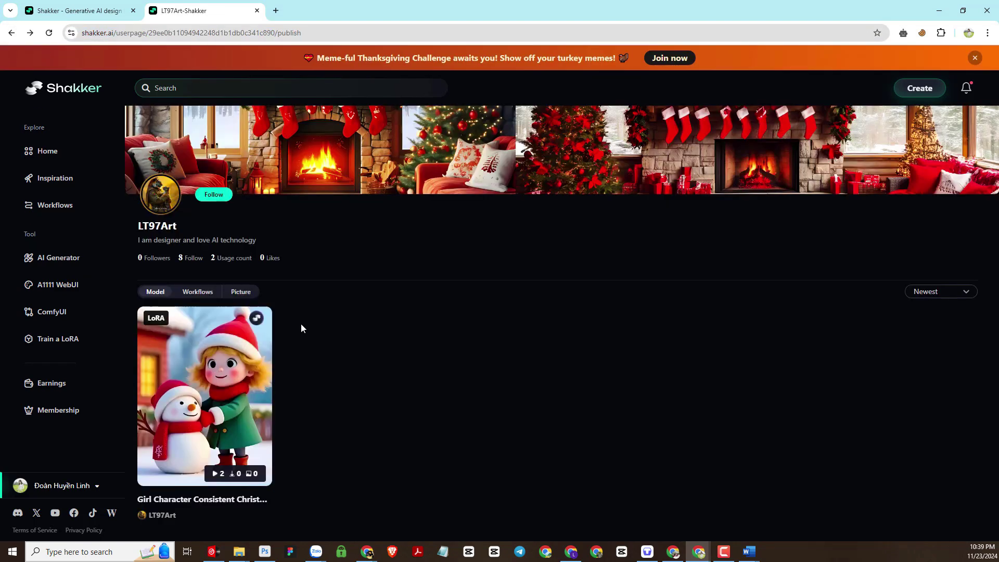
key(alt+Right)
key(alt+Left)
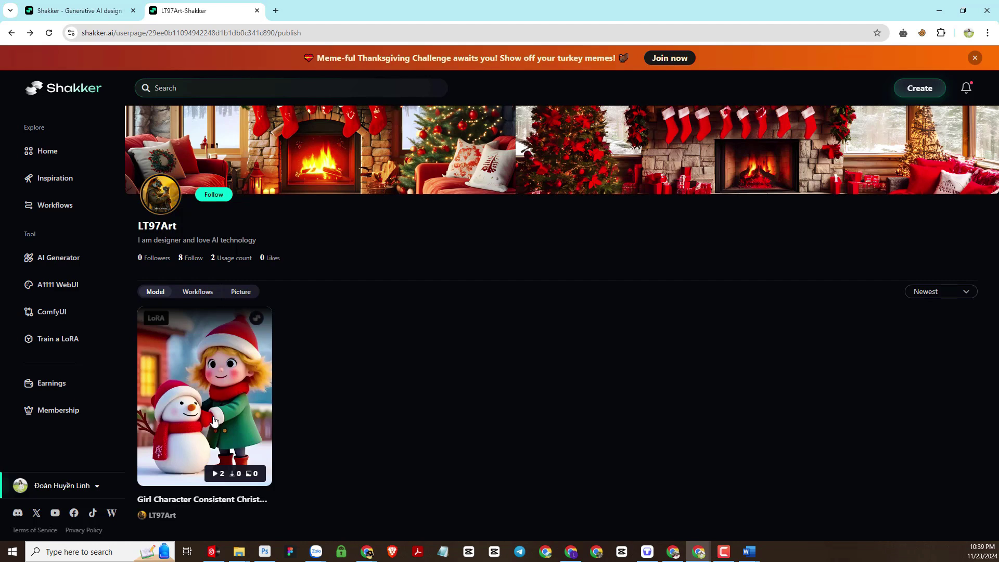
click(191, 391)
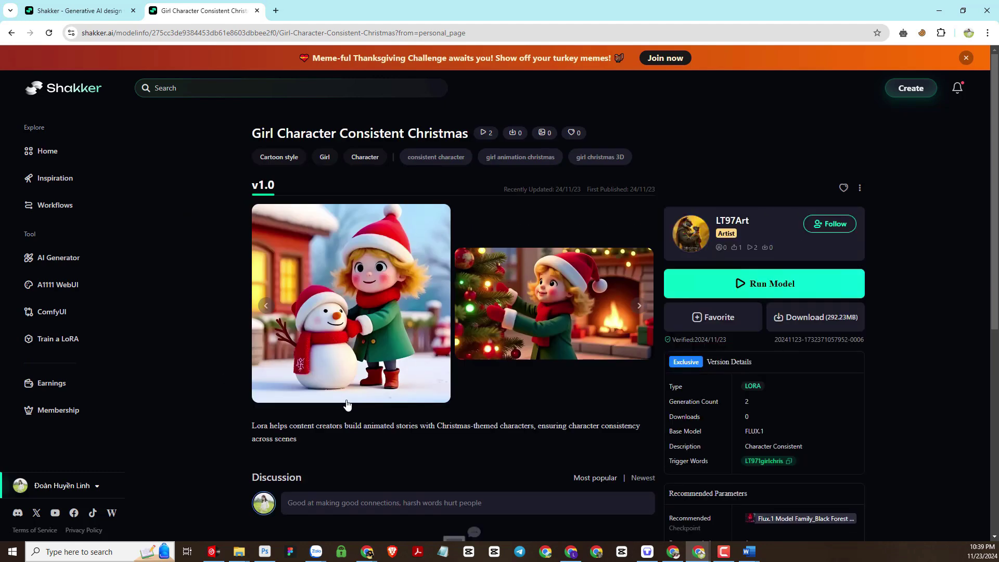
- Browse the sample images in the Christmas model's preview carousel and return to the first one
click(640, 309)
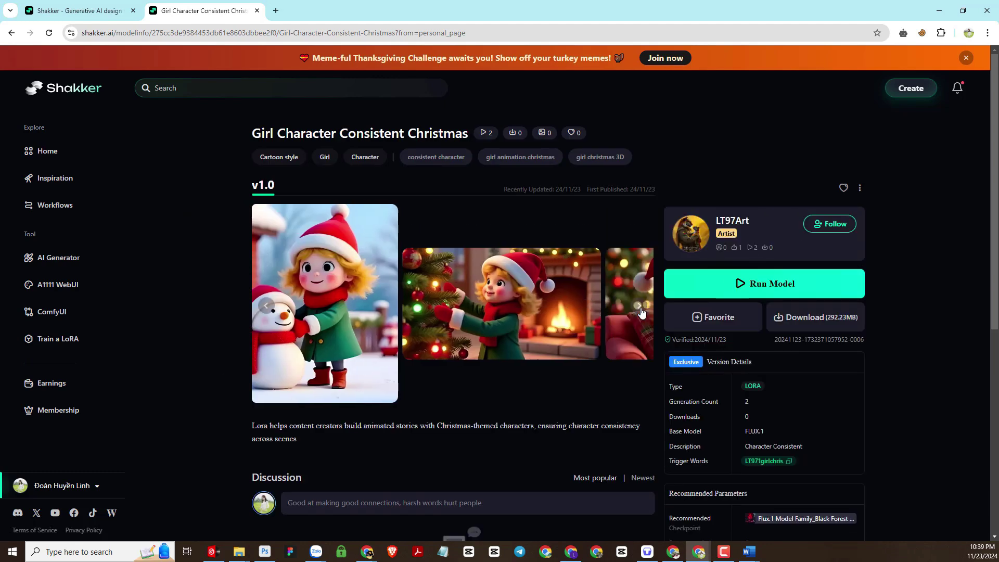
click(642, 313)
click(276, 317)
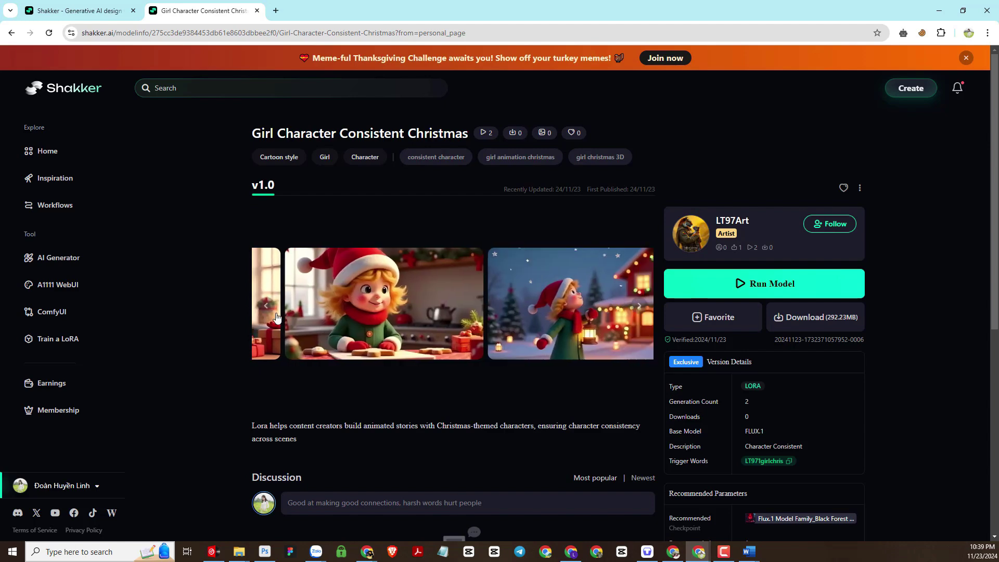
click(277, 317)
click(276, 317)
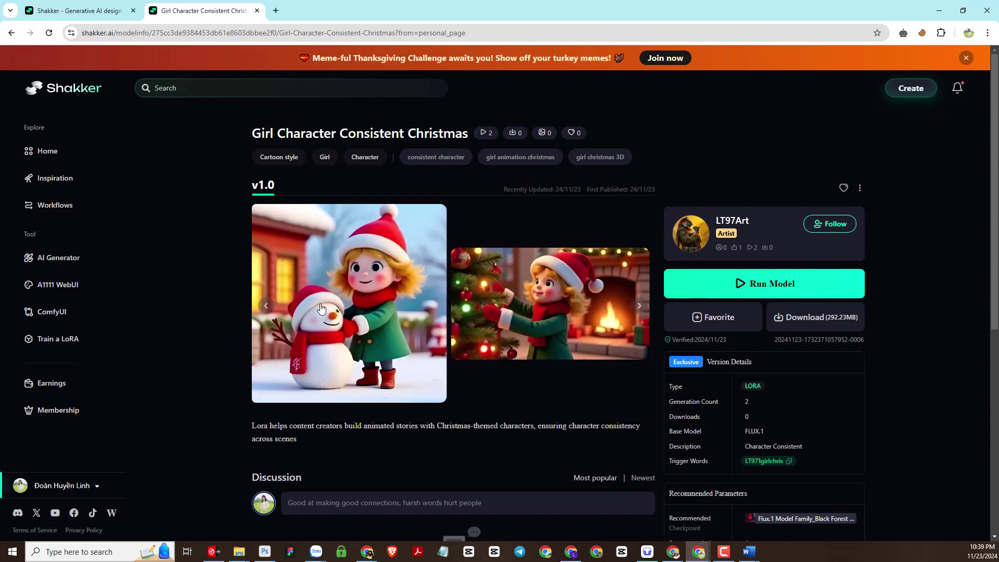
- Check the details of the snowman sample, and view the girl decorating the Christmas tree at full size
click(321, 309)
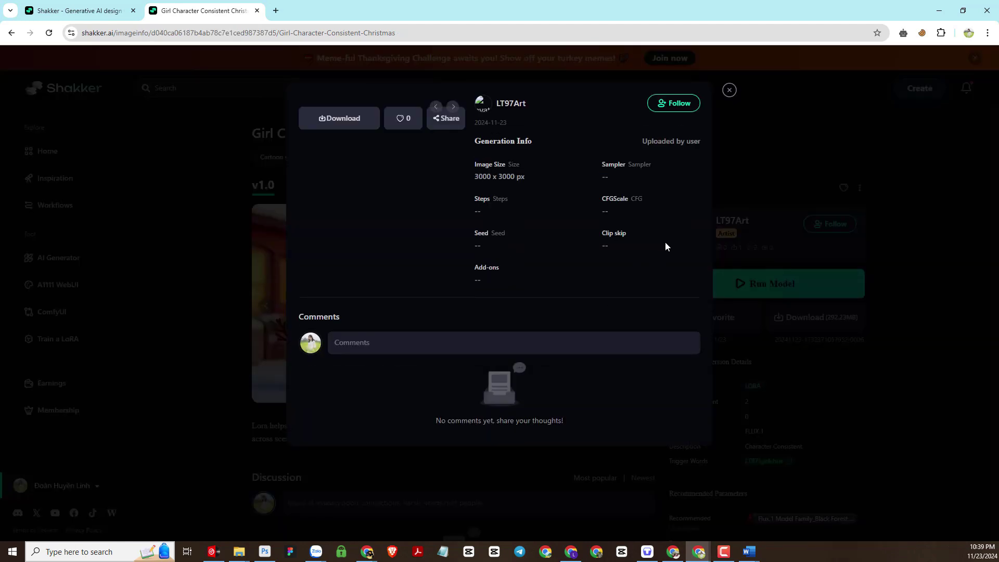
click(729, 90)
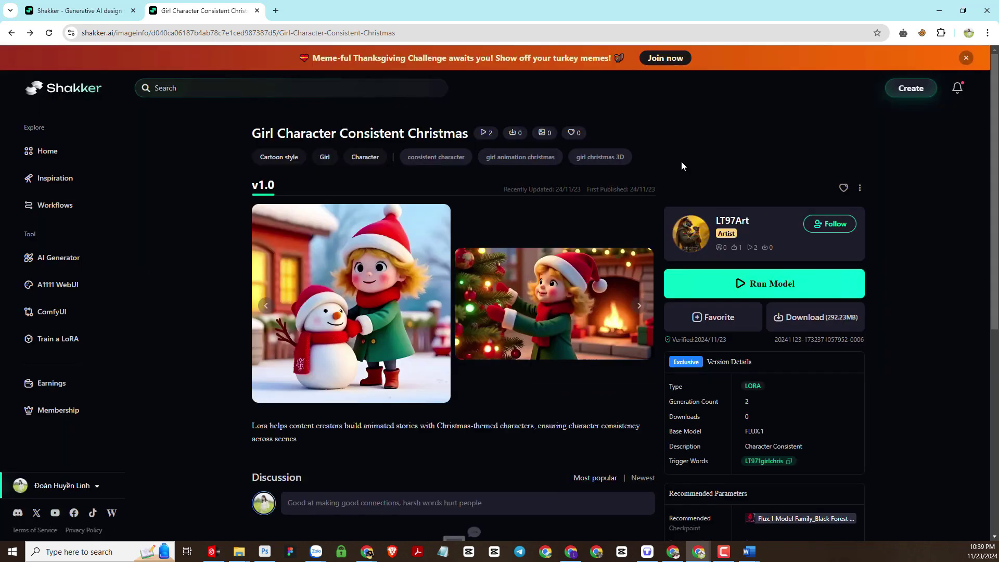
click(520, 306)
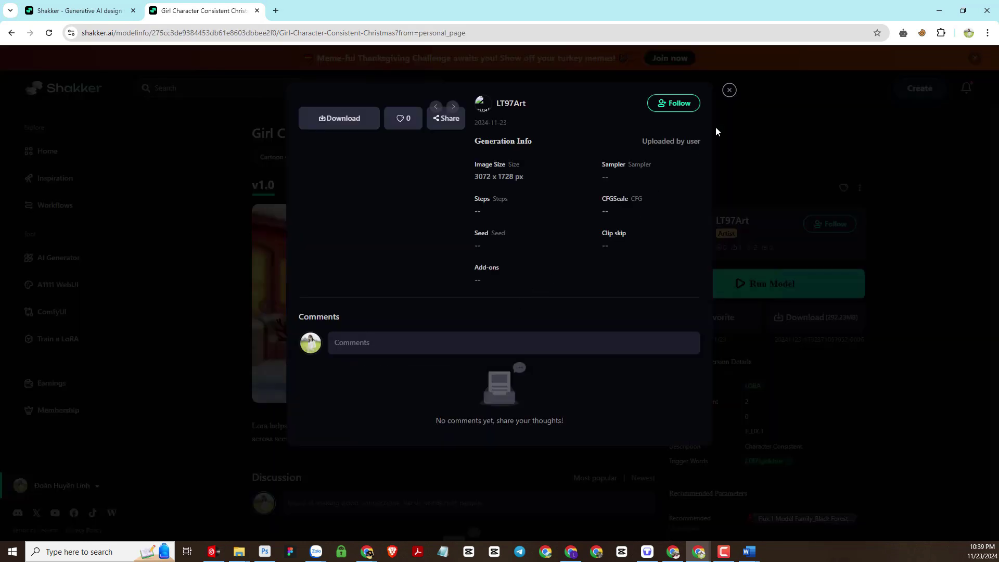
click(456, 157)
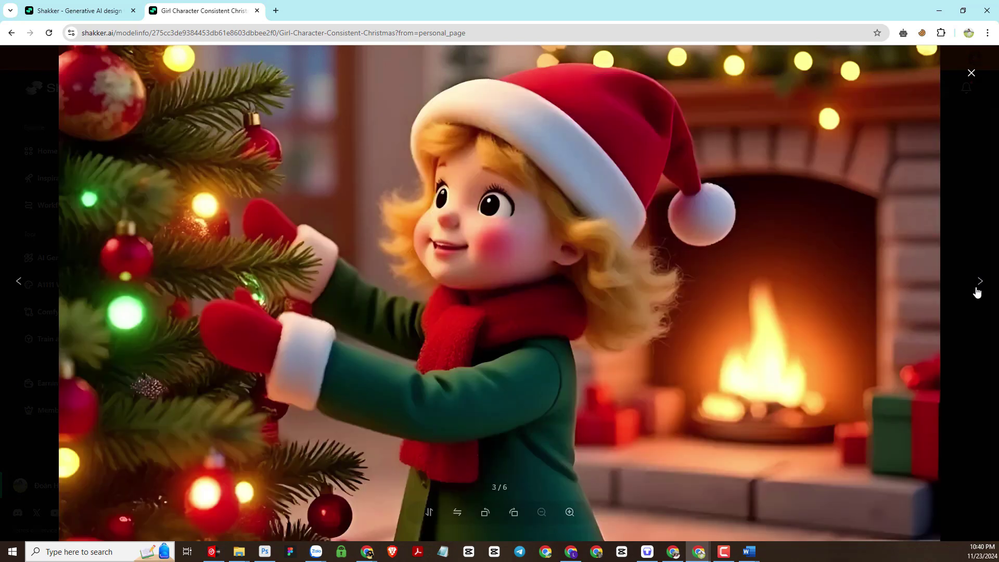
click(971, 75)
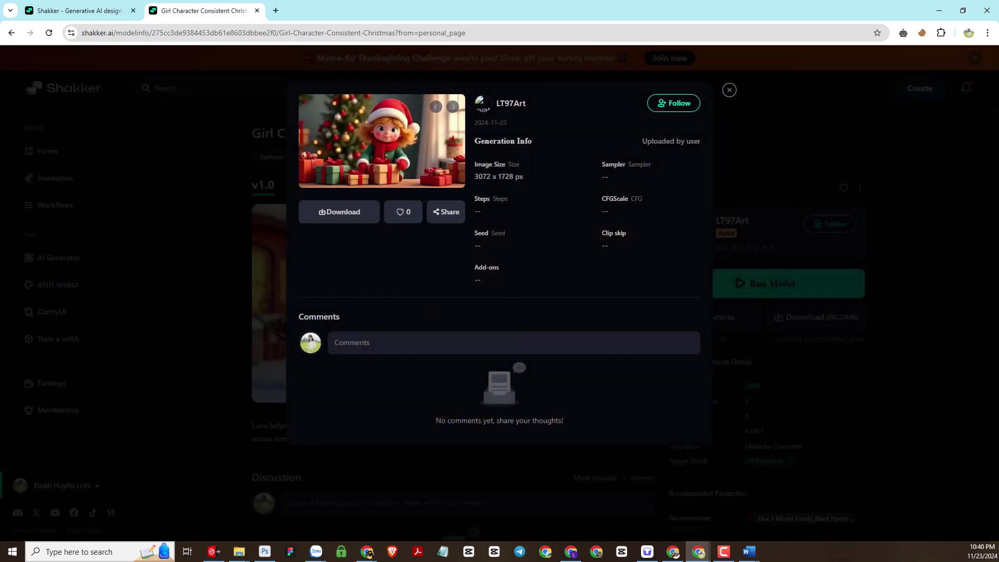
- View the sample of the girl with gift boxes and the fifth sample image at full size
click(340, 167)
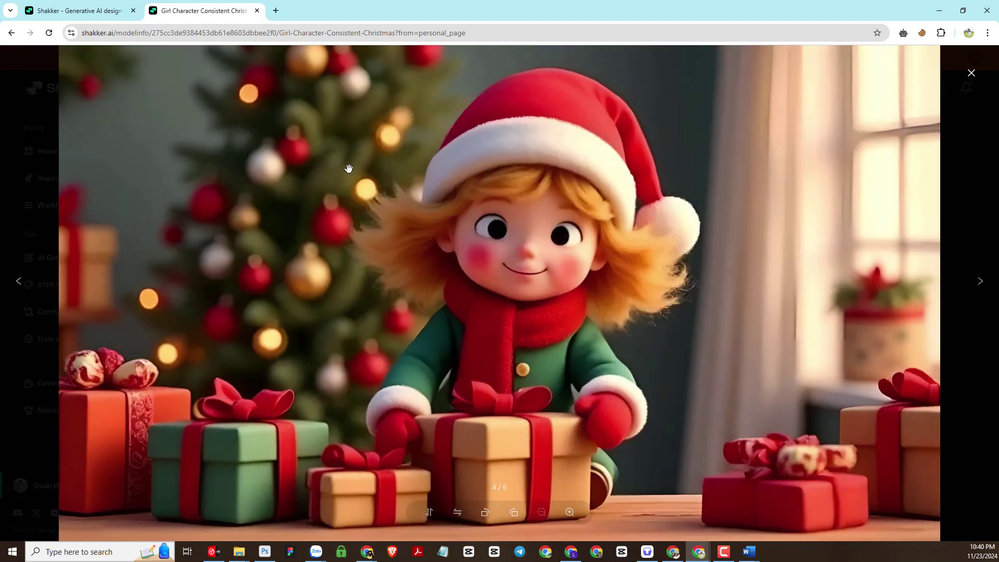
click(977, 328)
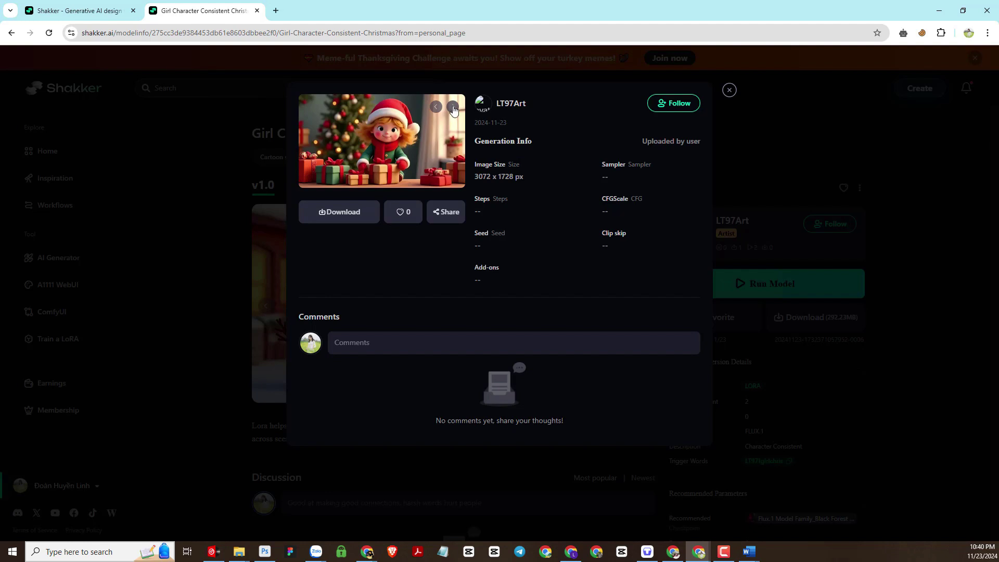
click(432, 109)
click(433, 108)
click(409, 140)
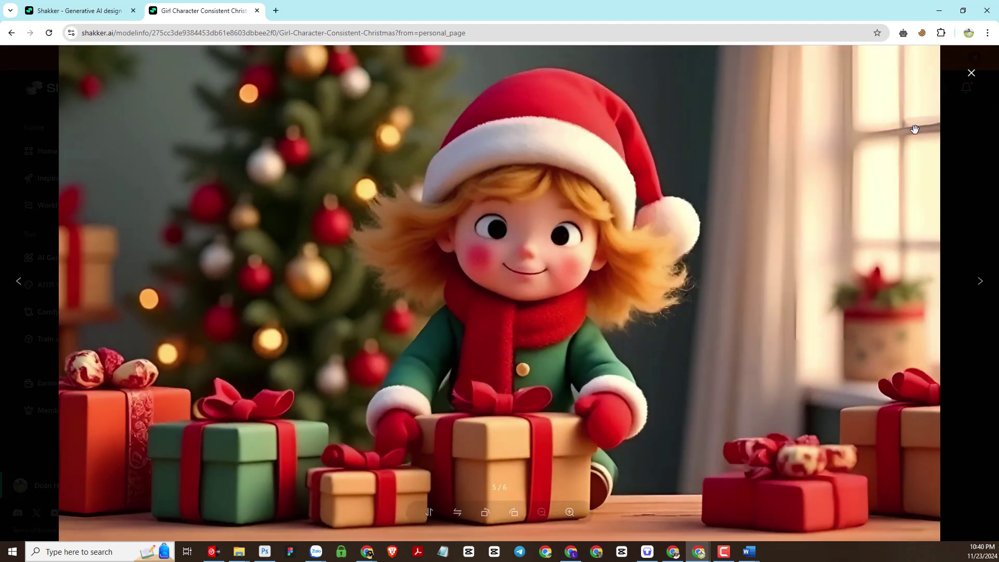
click(972, 78)
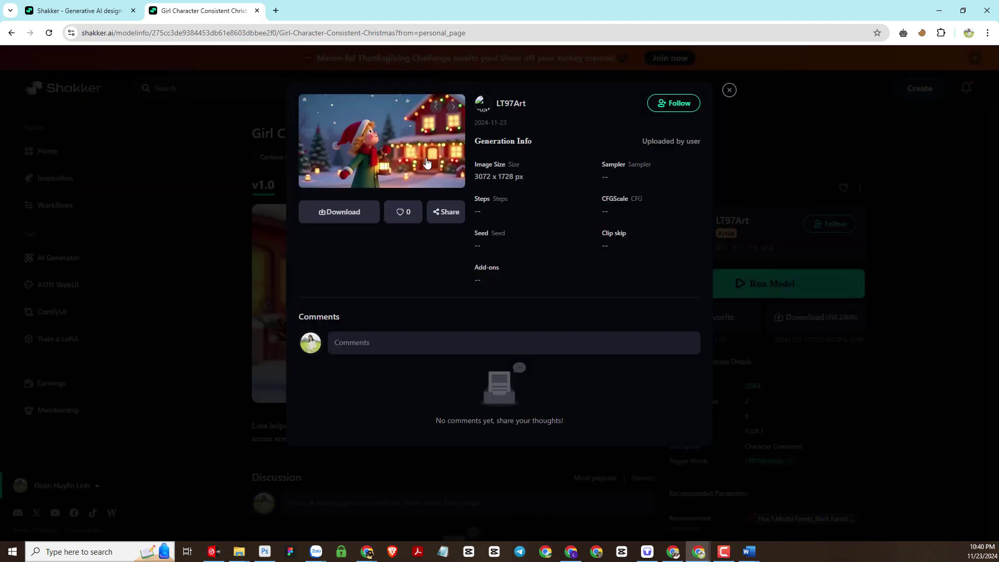
- View the girl holding a lantern and the girl with the snowman at full size
click(426, 161)
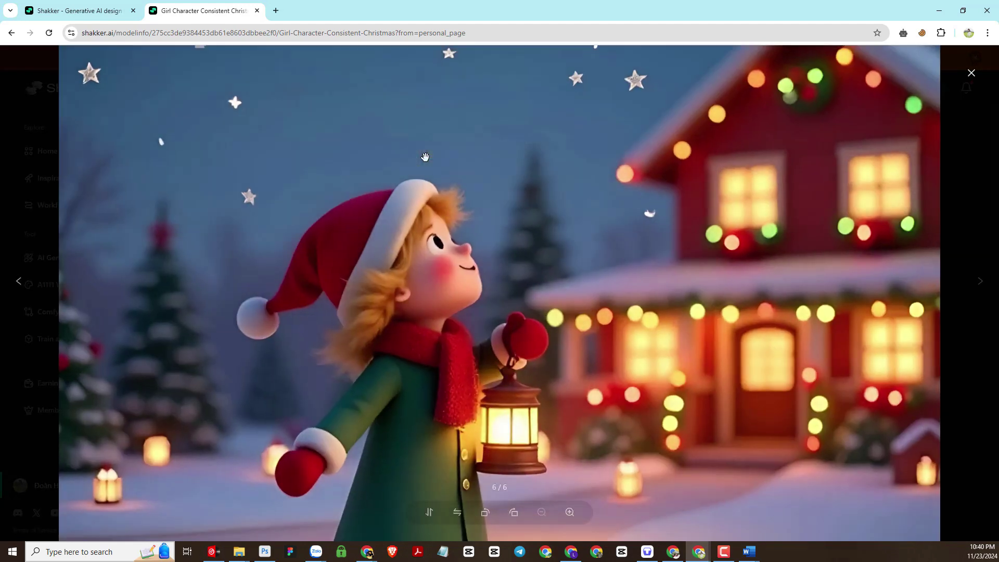
click(971, 77)
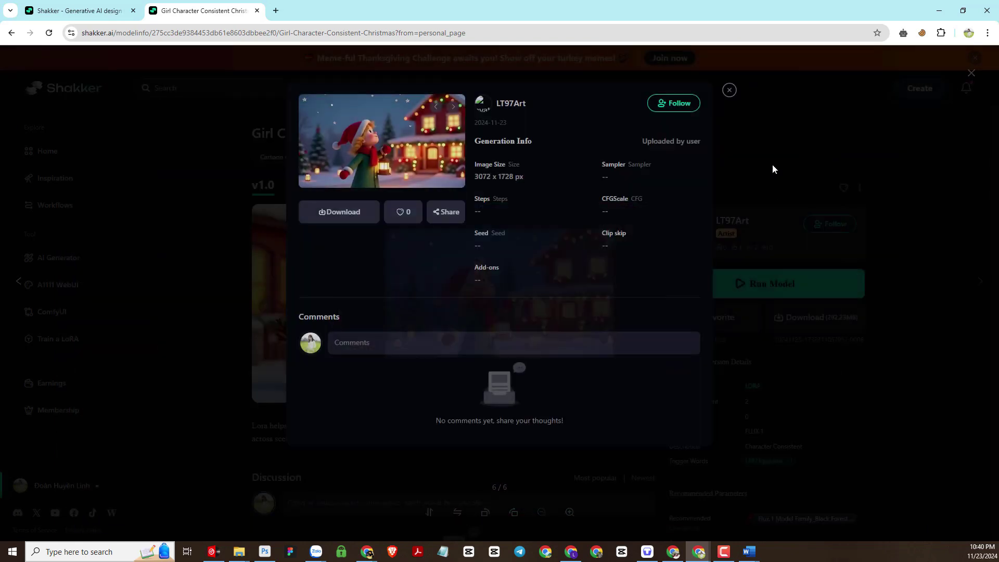
click(453, 107)
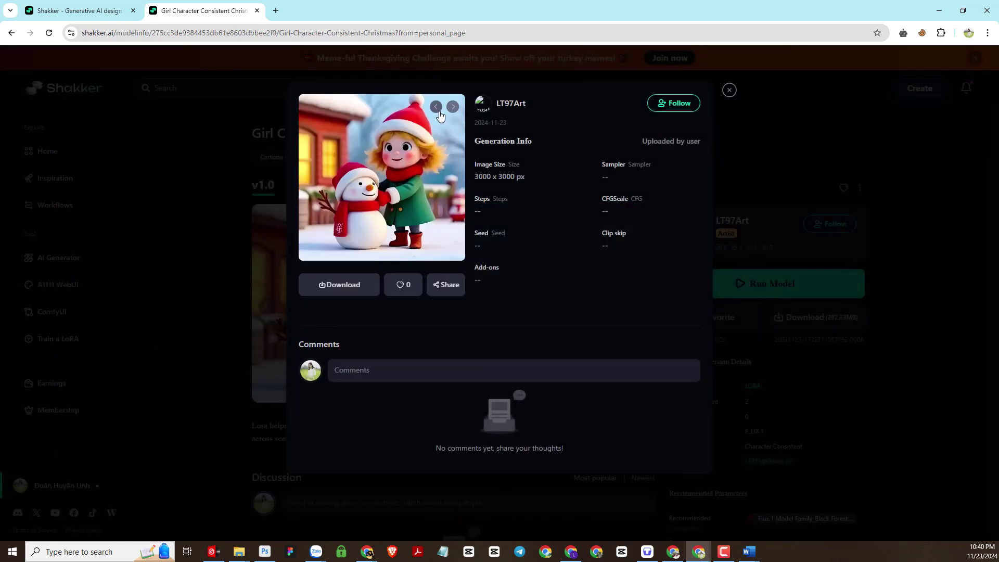
click(419, 163)
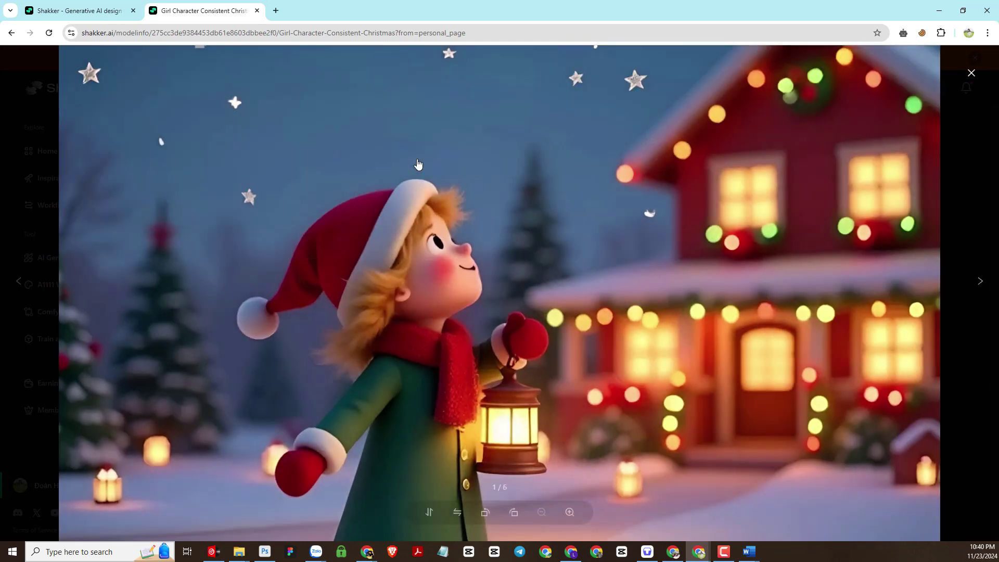
click(970, 74)
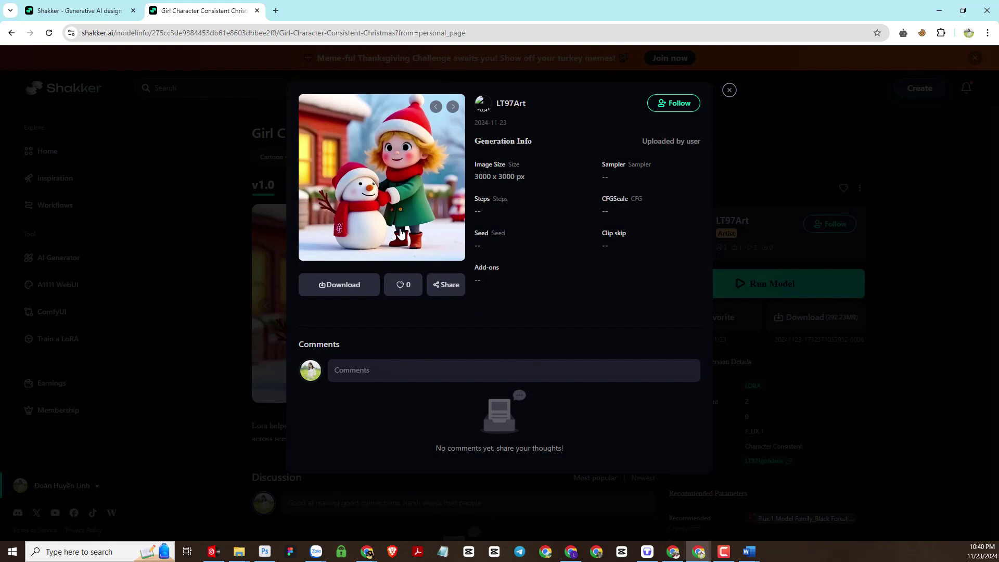
click(401, 218)
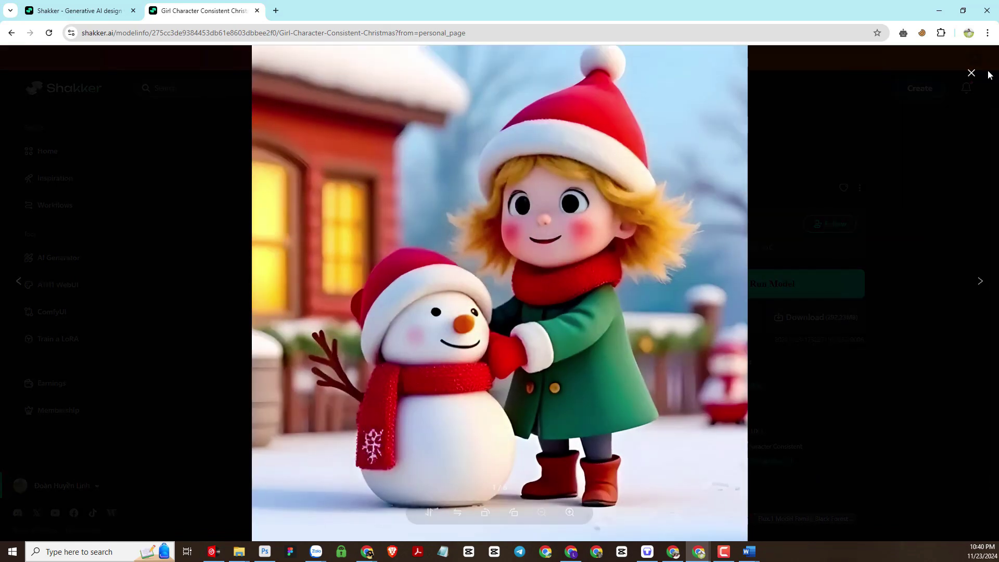
click(969, 73)
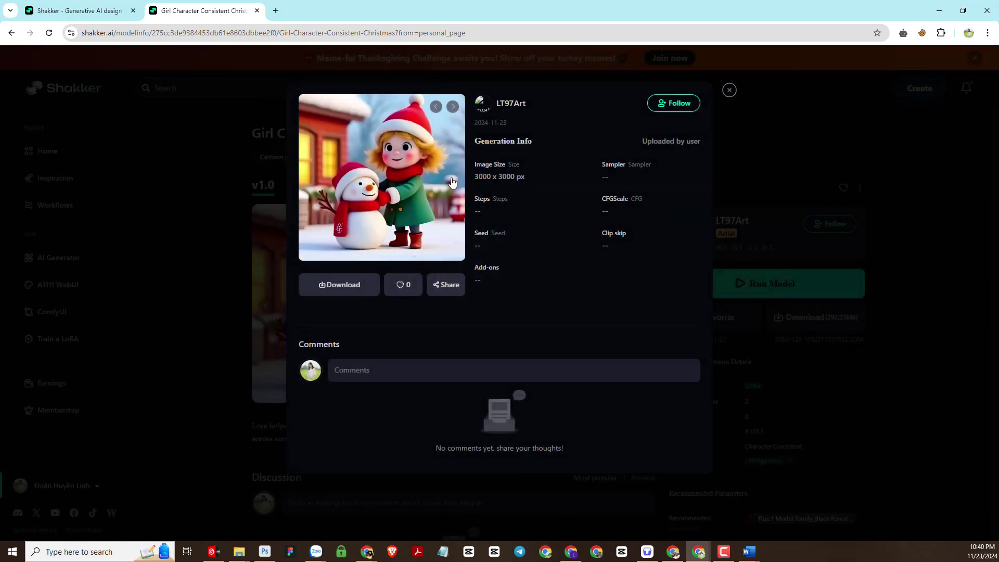
- View the girl reading a book in the armchair and the gift box scene at full size
click(452, 109)
click(452, 108)
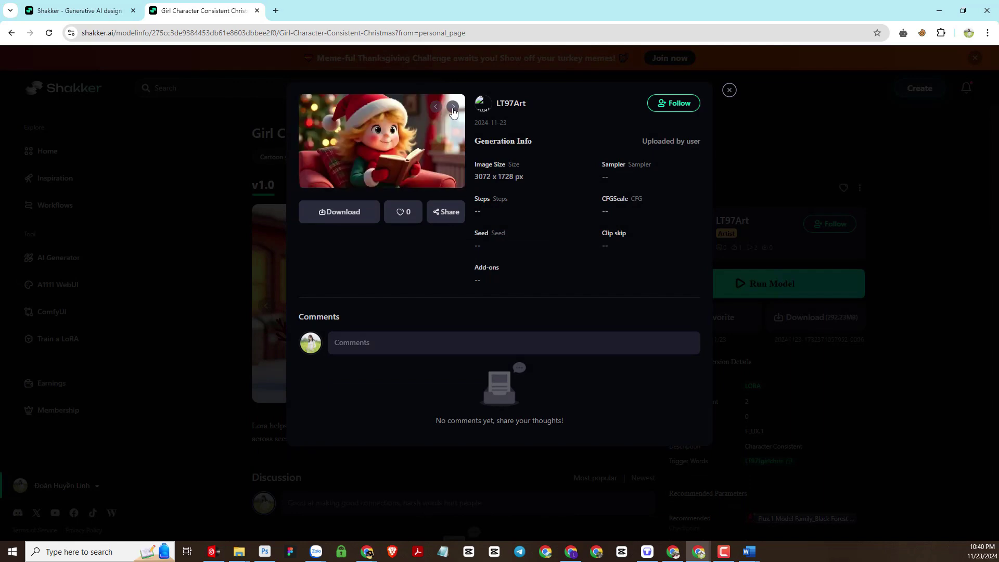
click(388, 150)
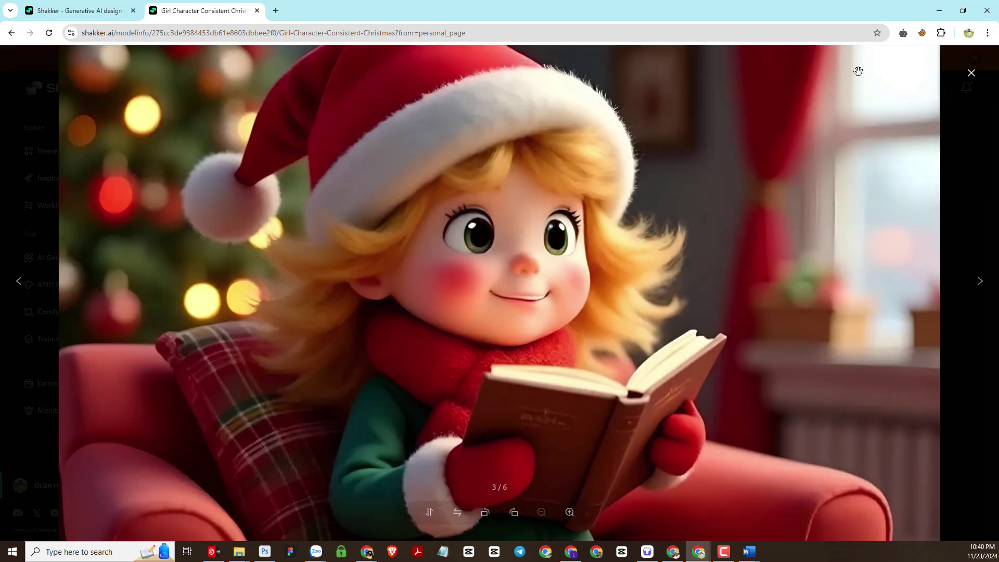
click(971, 74)
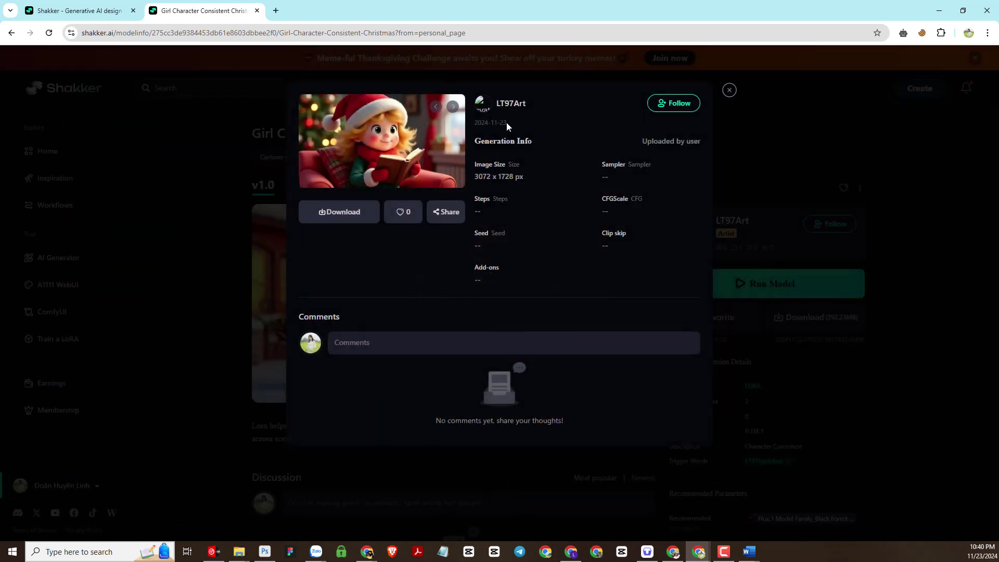
click(452, 109)
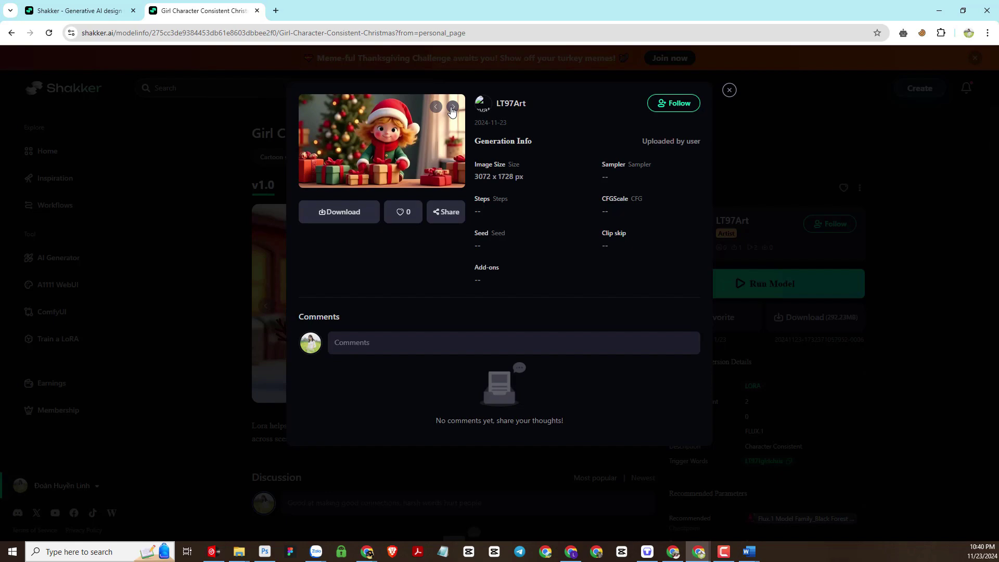
click(399, 153)
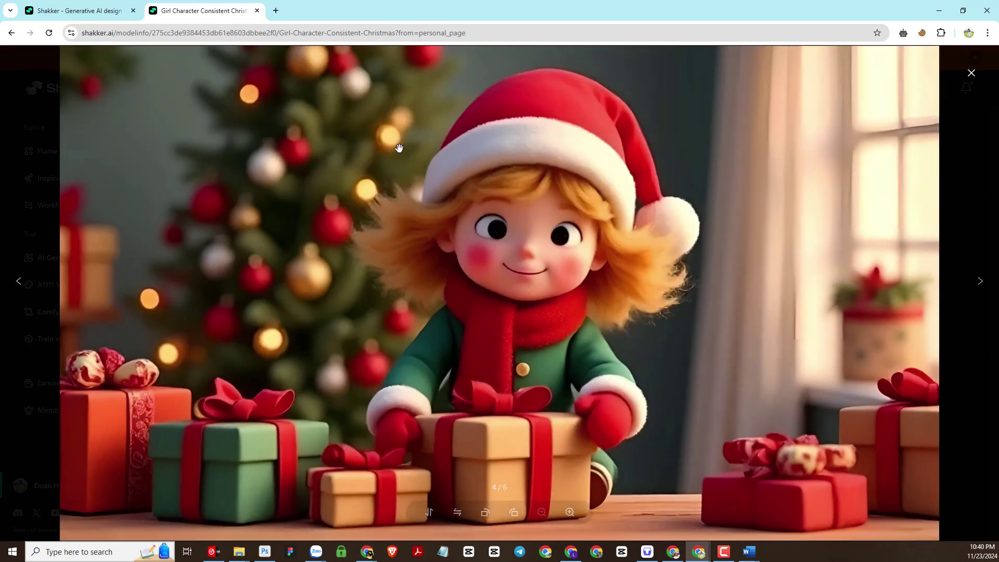
- View the sample of the girl making cookies at full size, check the lantern sample's details, and close the sample viewer
click(971, 74)
click(453, 107)
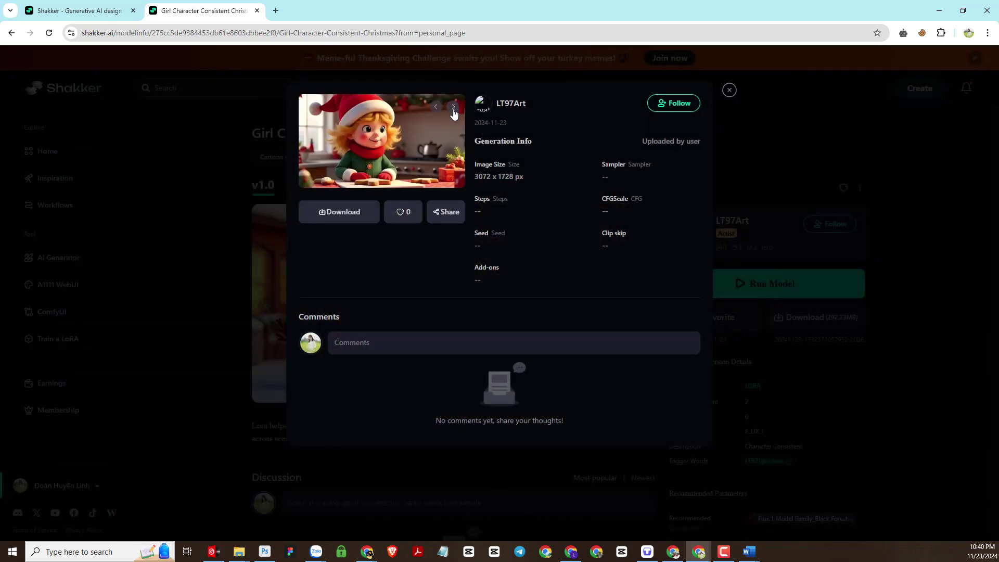
click(413, 146)
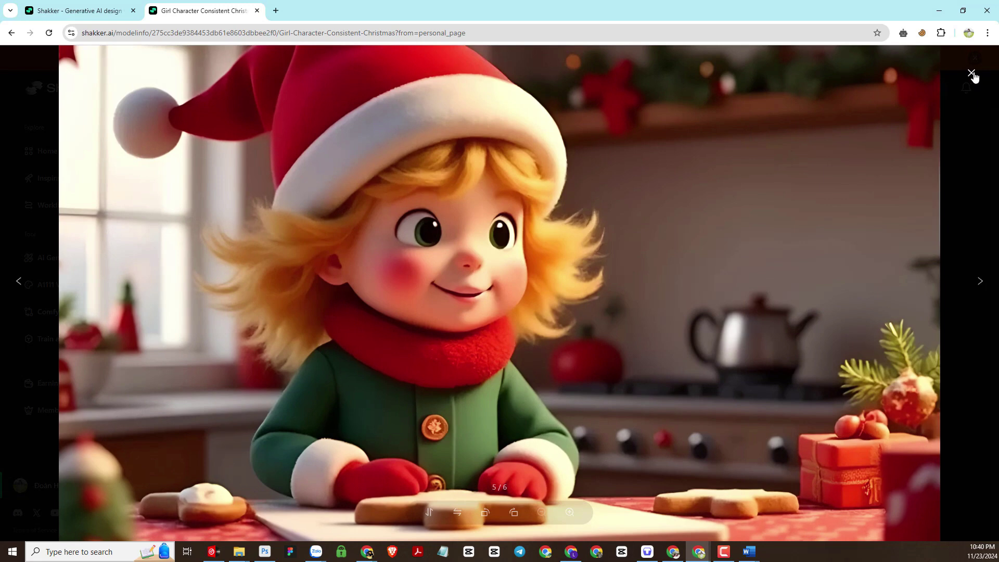
click(971, 73)
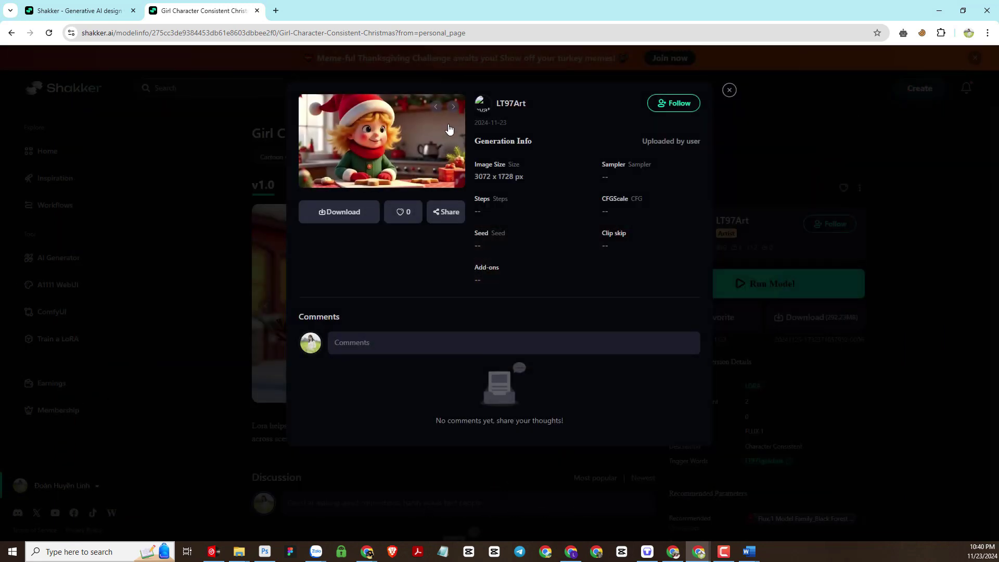
click(453, 108)
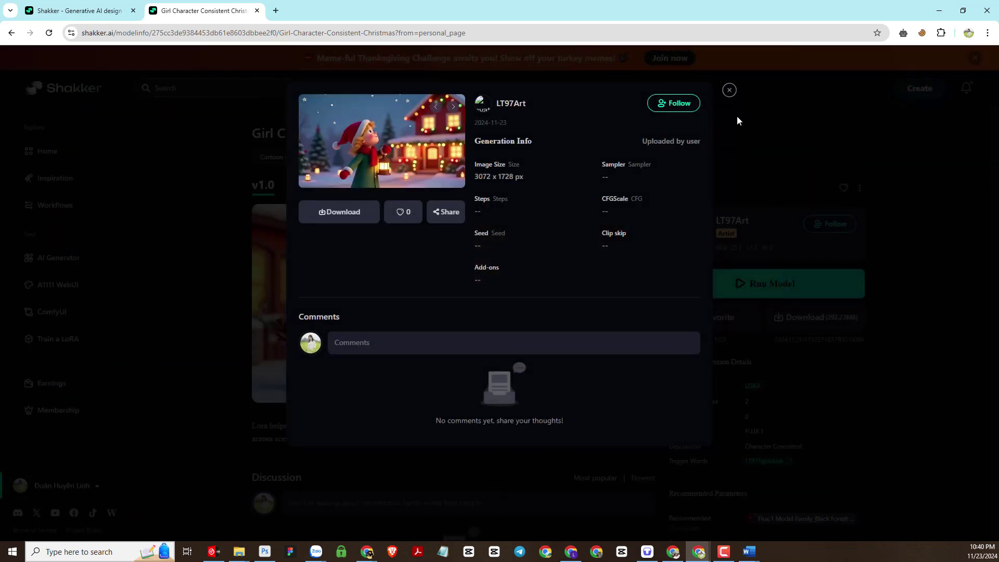
click(729, 90)
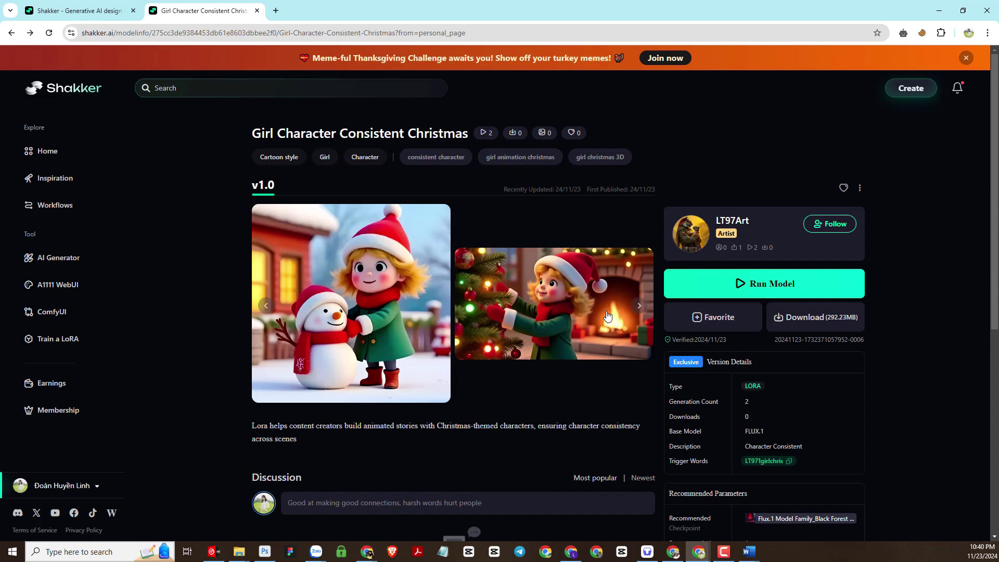
- Run the Girl Character Consistent Christmas model in the AI generator
scroll(607, 317, down, 1)
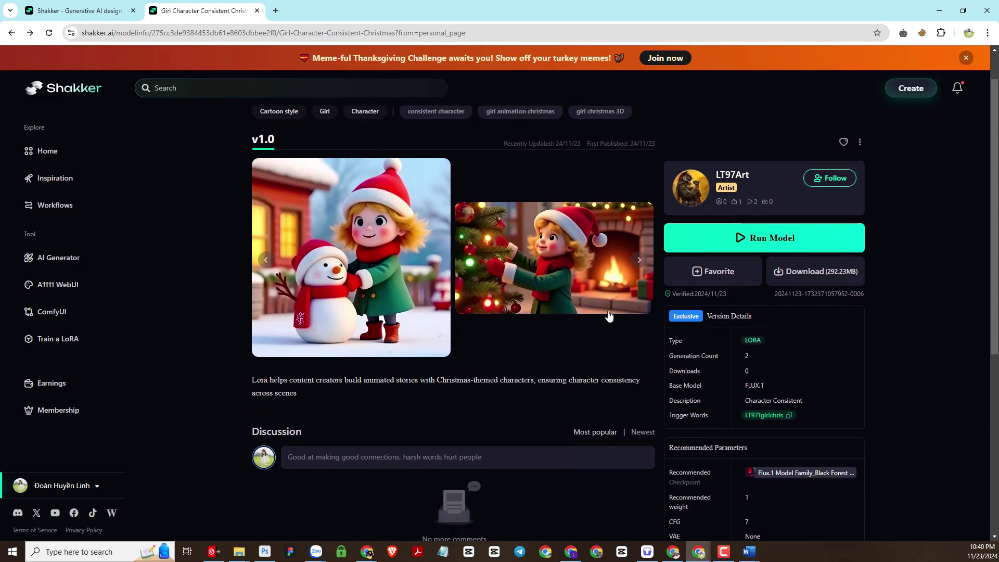
scroll(422, 238, up, 1)
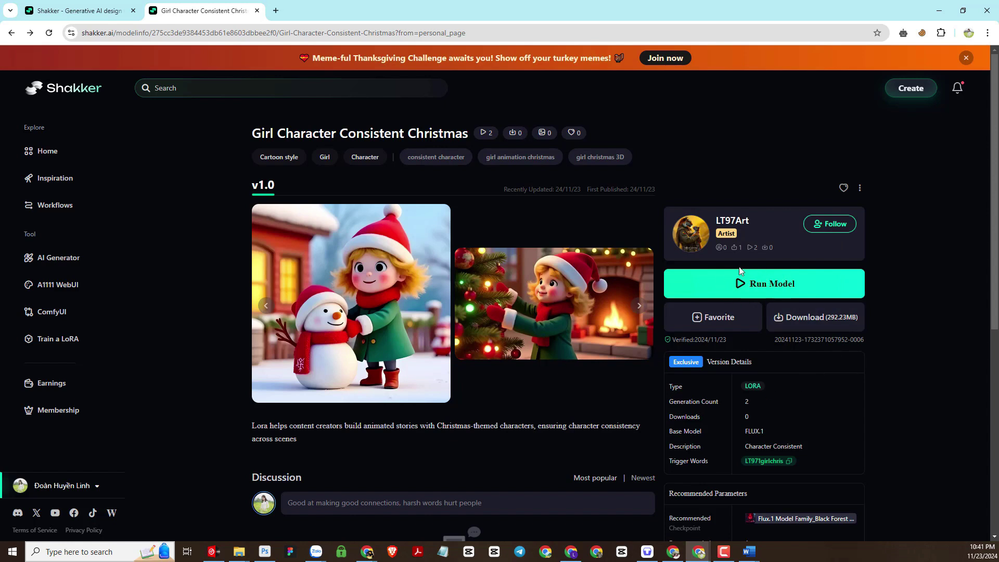
scroll(766, 300, down, 1)
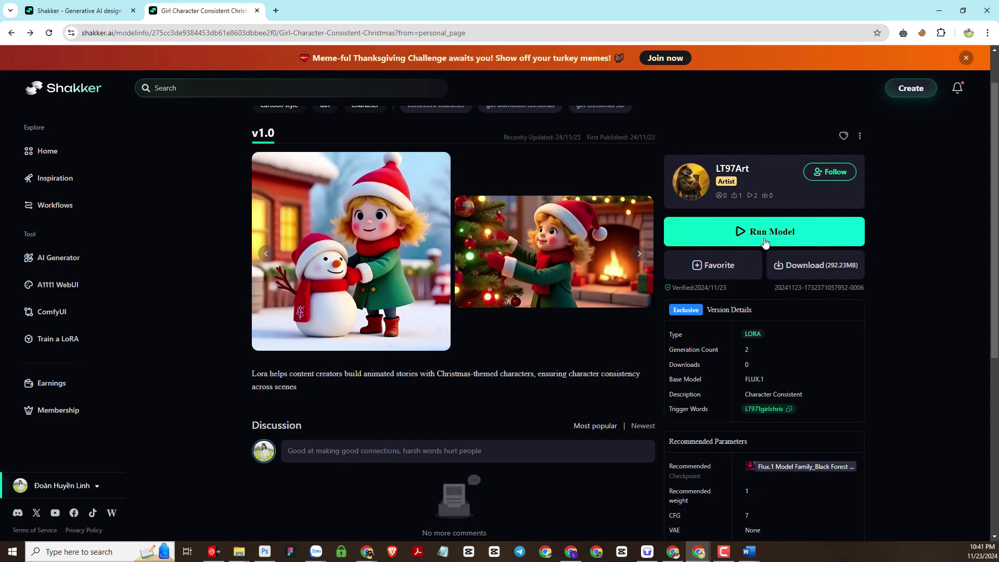
click(765, 241)
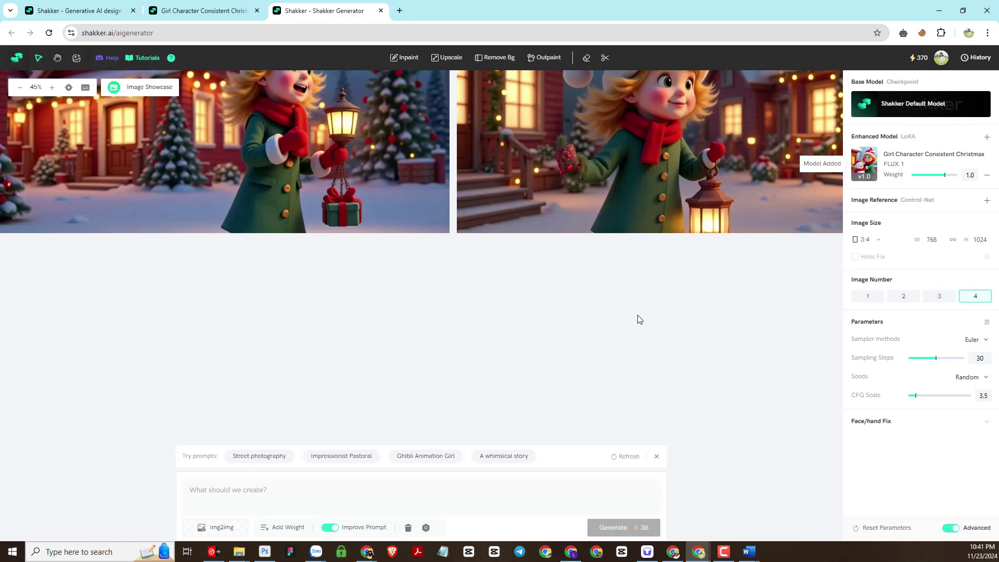
scroll(640, 326, up, 2)
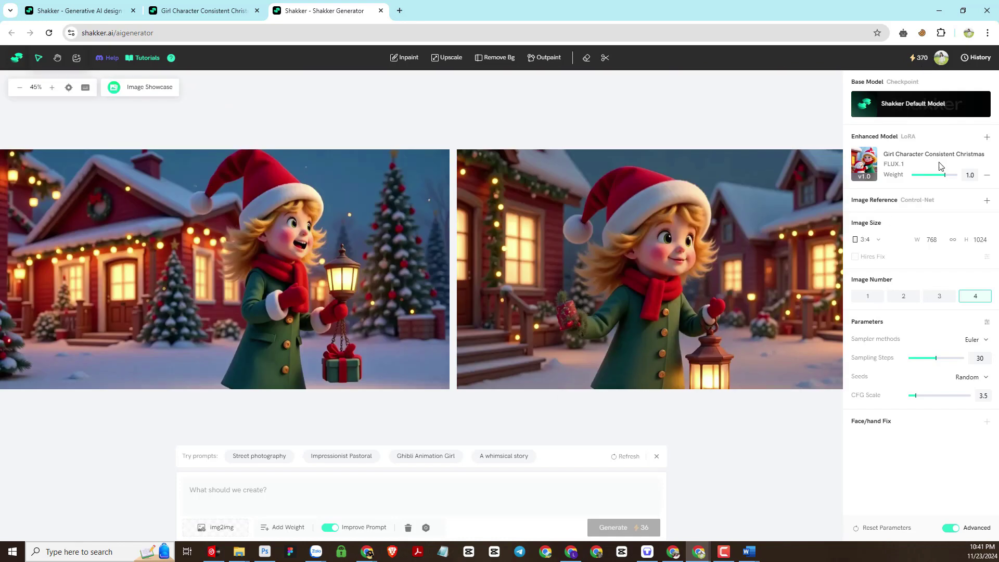
click(866, 167)
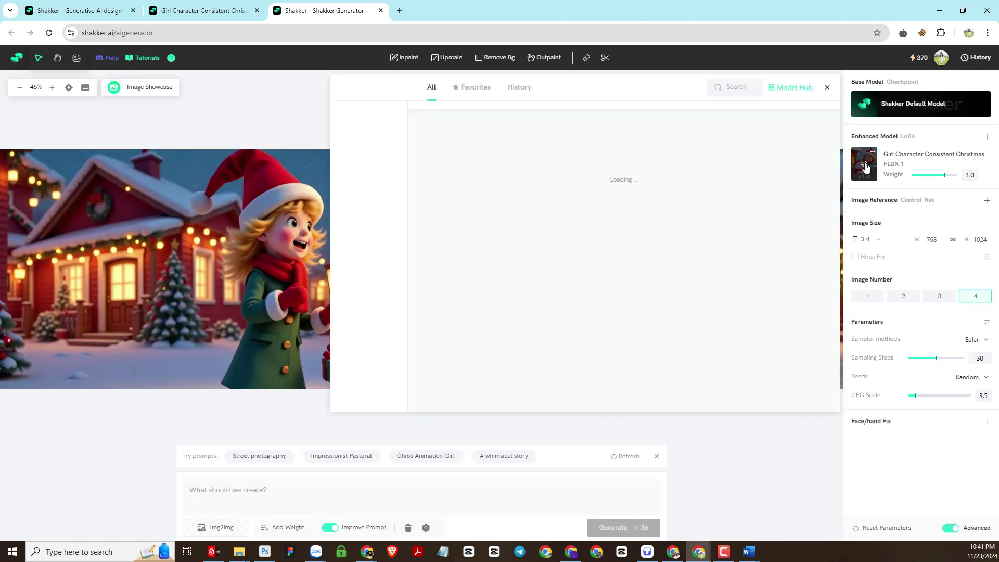
click(828, 88)
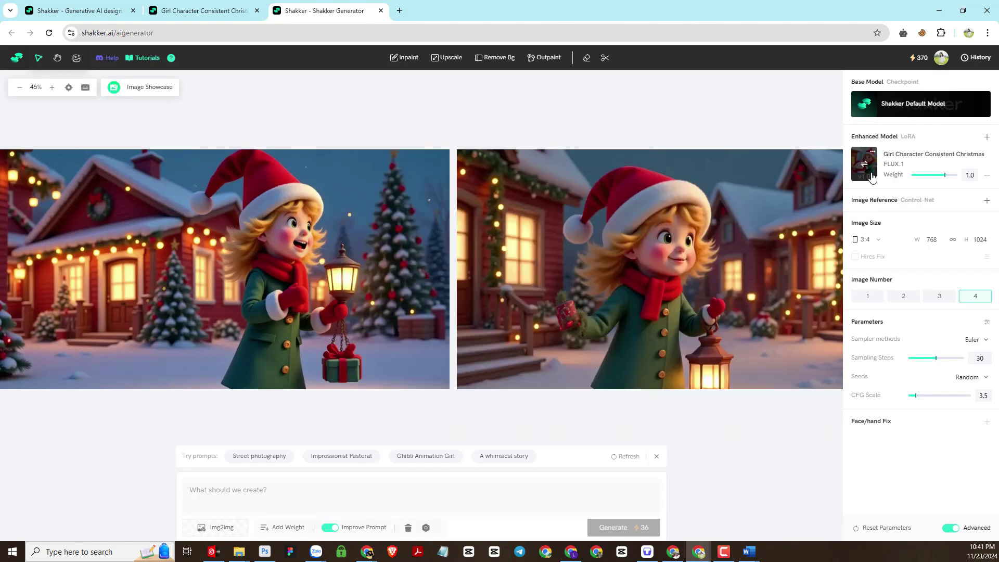
mouse_move(874, 183)
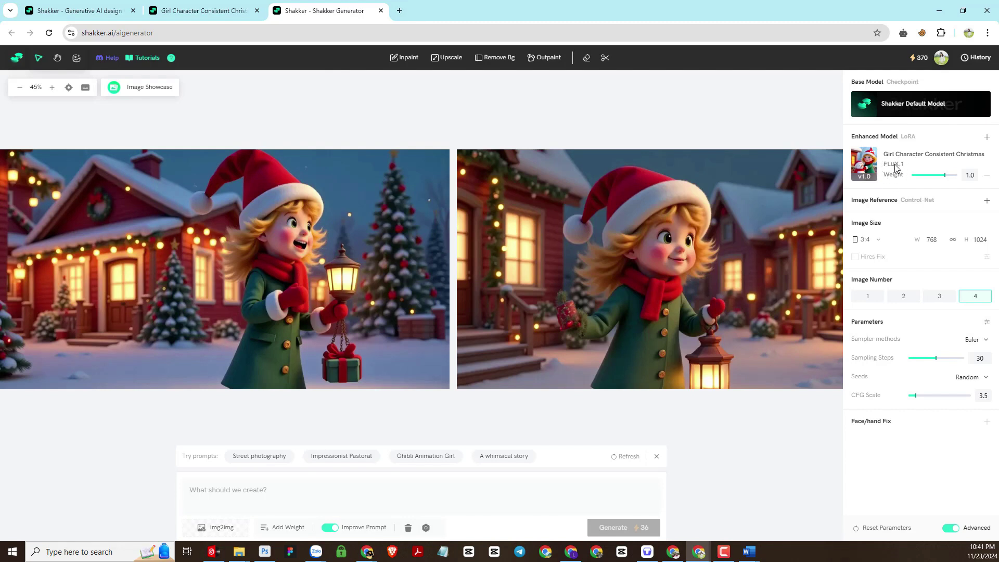
- Set a custom image size with a width of 1920 and the image number to 1
click(867, 239)
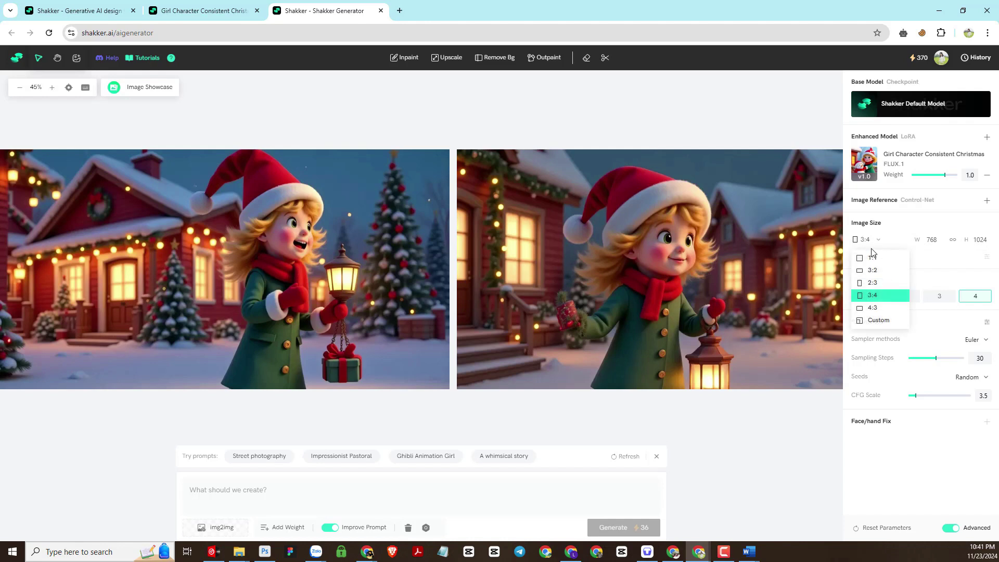
click(877, 321)
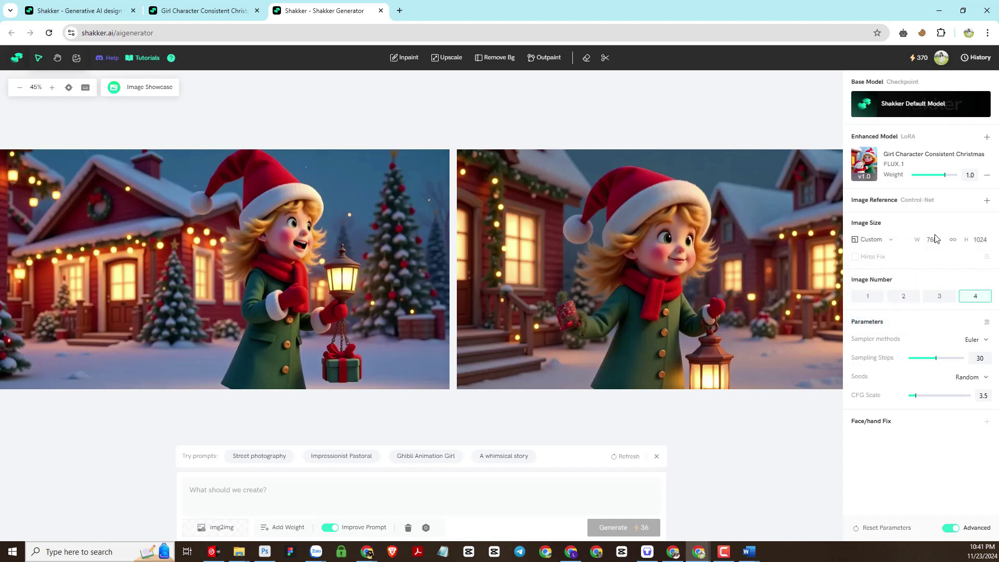
double_click(935, 238)
text(20)
click(924, 252)
click(904, 297)
click(875, 297)
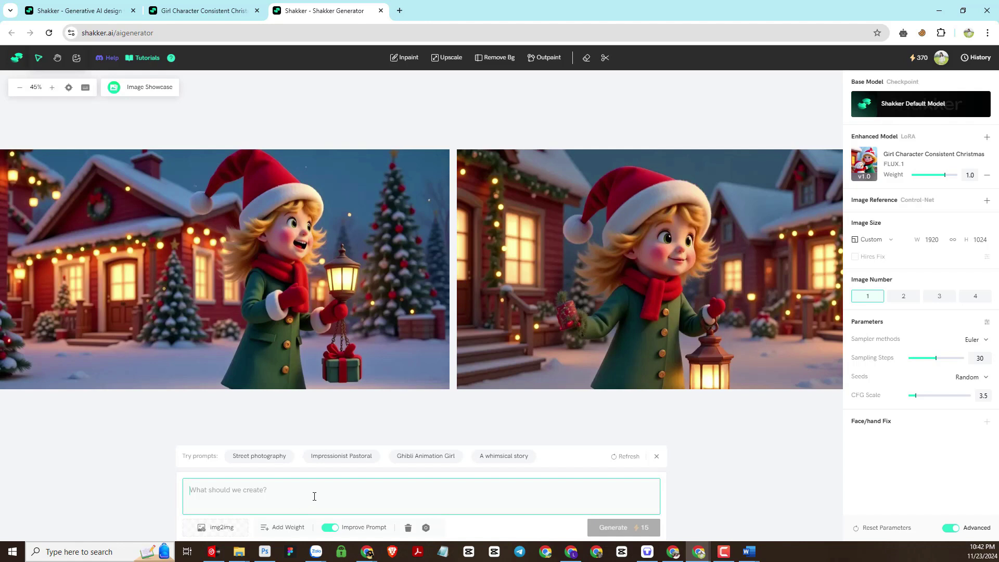
- Copy the trigger word LT971girlchris from the version details on the Christmas LoRA's model page
click(279, 489)
click(204, 11)
scroll(763, 369, down, 1)
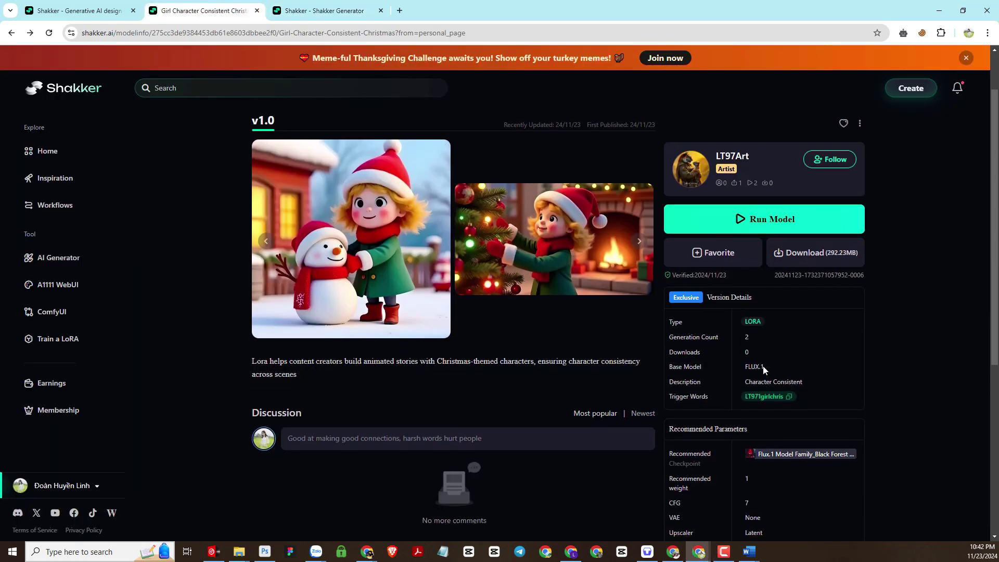
scroll(763, 369, down, 2)
drag(670, 305, 708, 305)
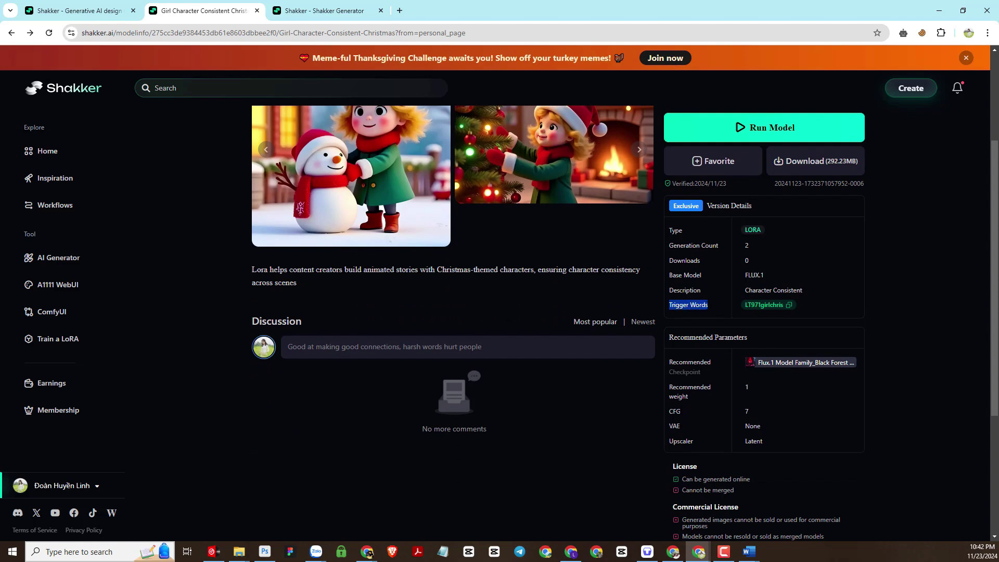
click(786, 307)
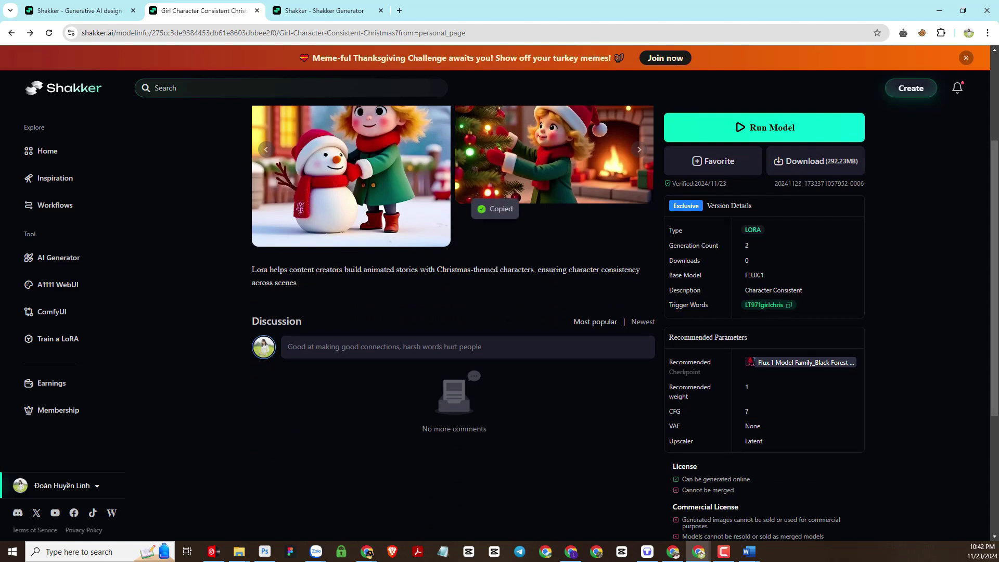
scroll(641, 279, up, 2)
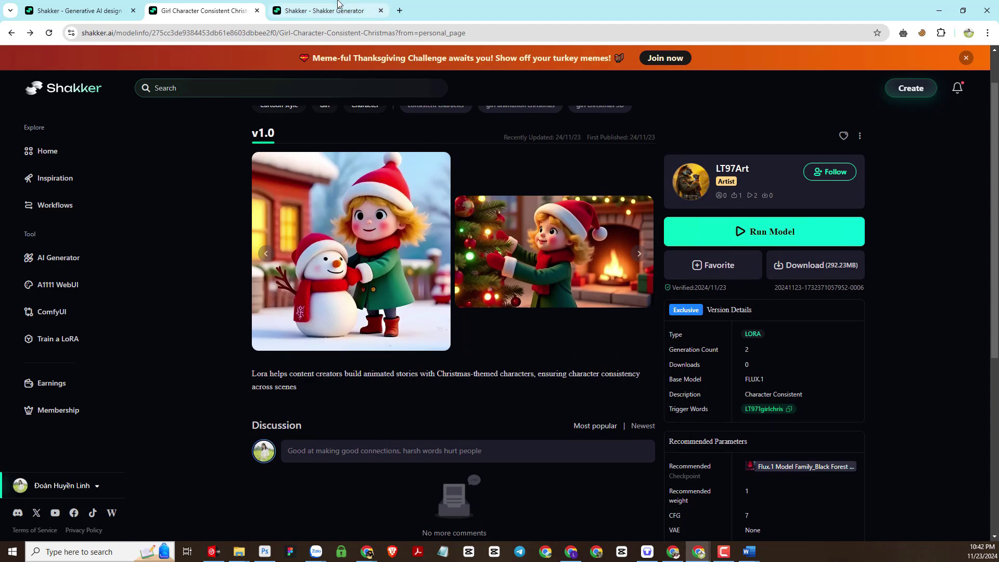
- Enter the copied trigger word LT971girlchris followed by a comma in the generator's prompt
click(324, 10)
click(227, 489)
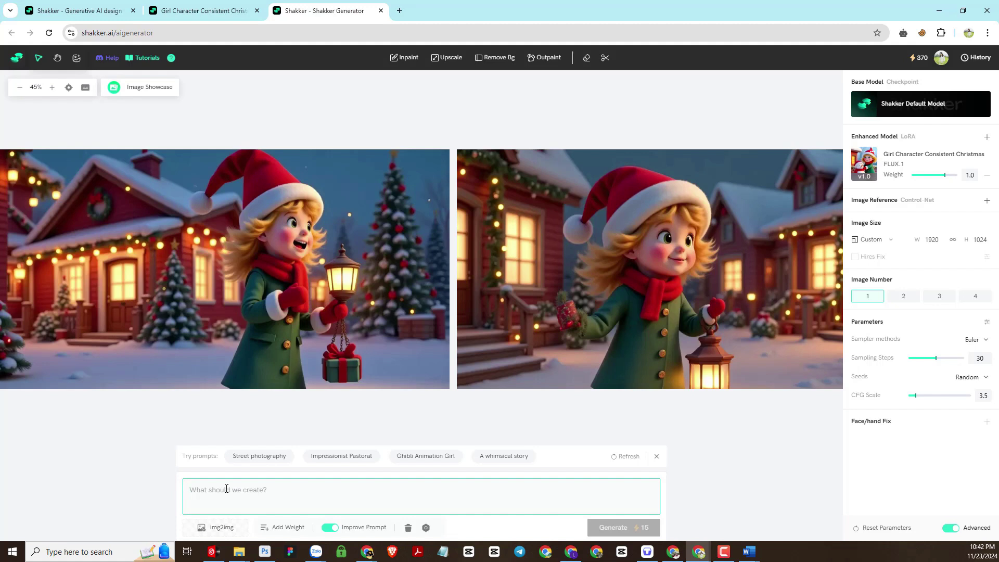
key(ctrl+v)
drag(255, 494, 185, 500)
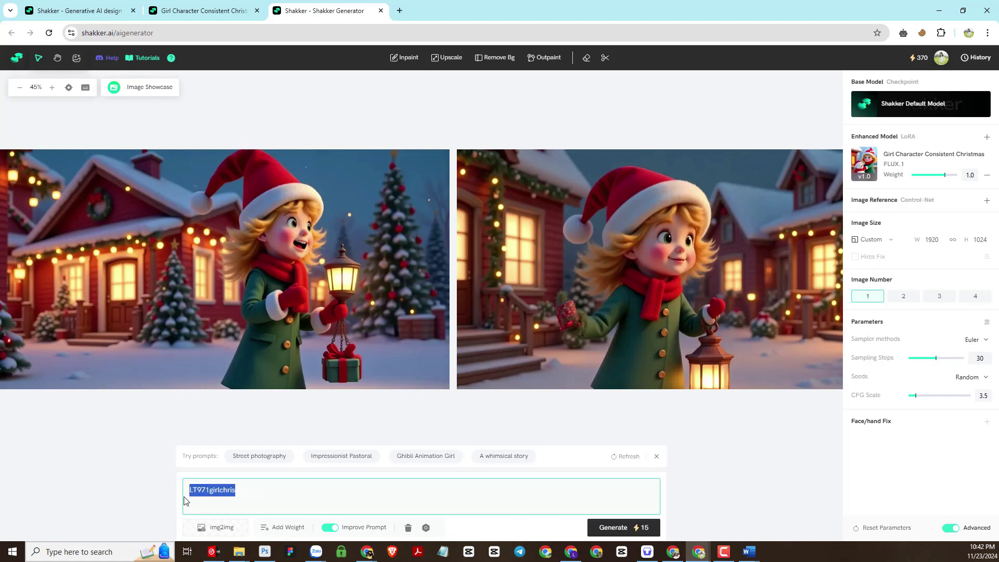
click(242, 489)
- Append the prepared description of the girl in a red Santa hat and green coat making a snowman to the prompt
click(571, 552)
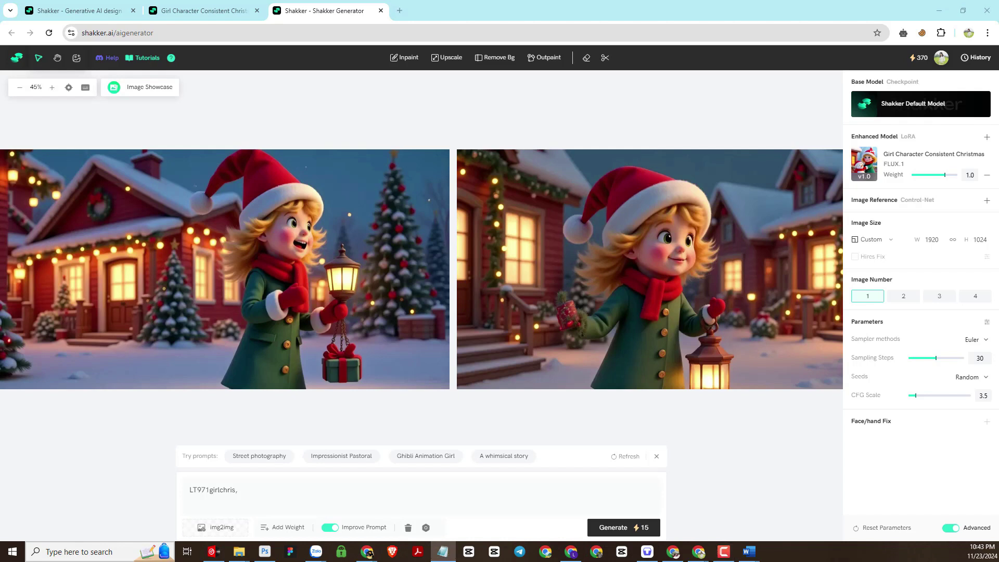
click(258, 487)
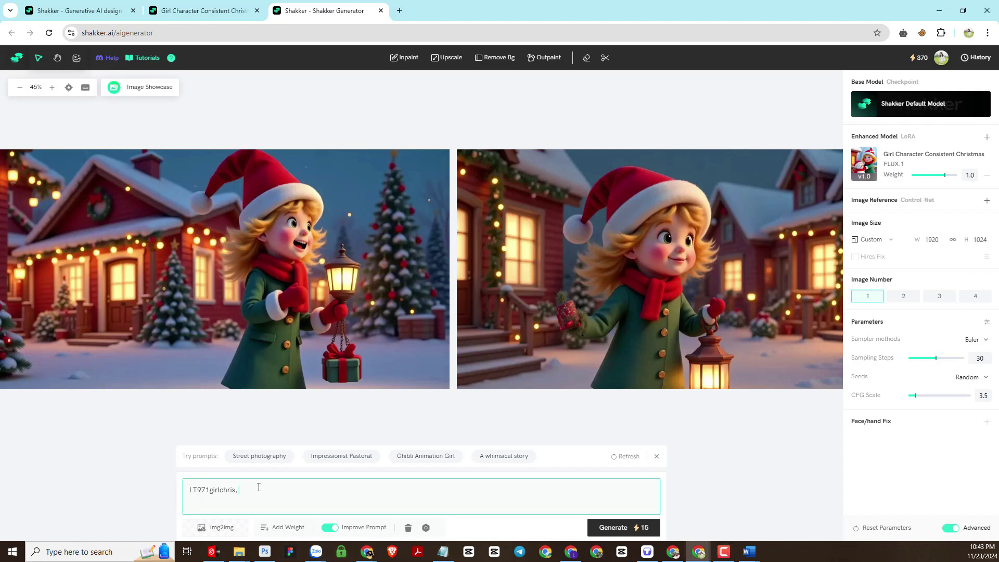
key(ctrl+v)
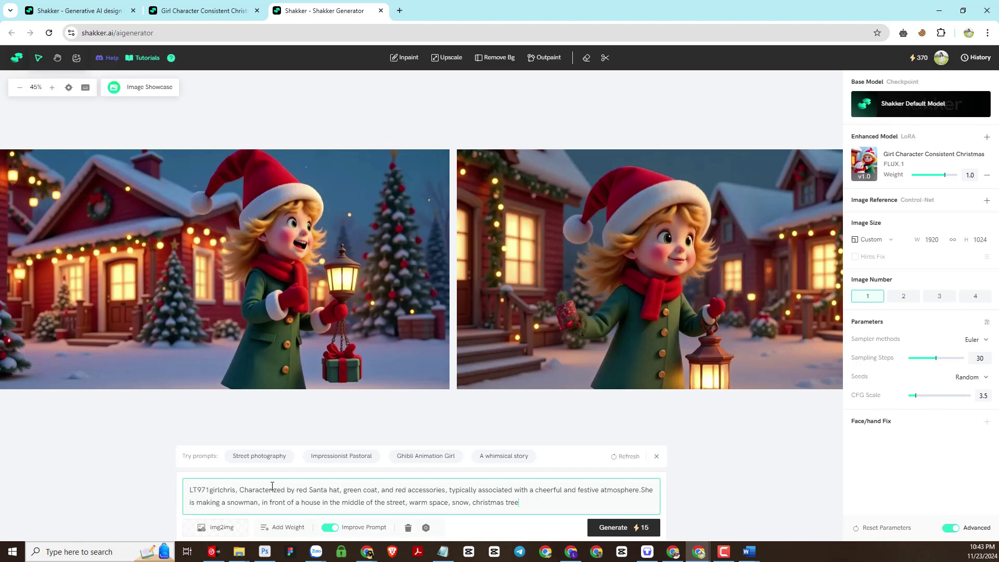
- Switch to Document1 in Word and replace the link there with the copied prompt description
mouse_move(752, 551)
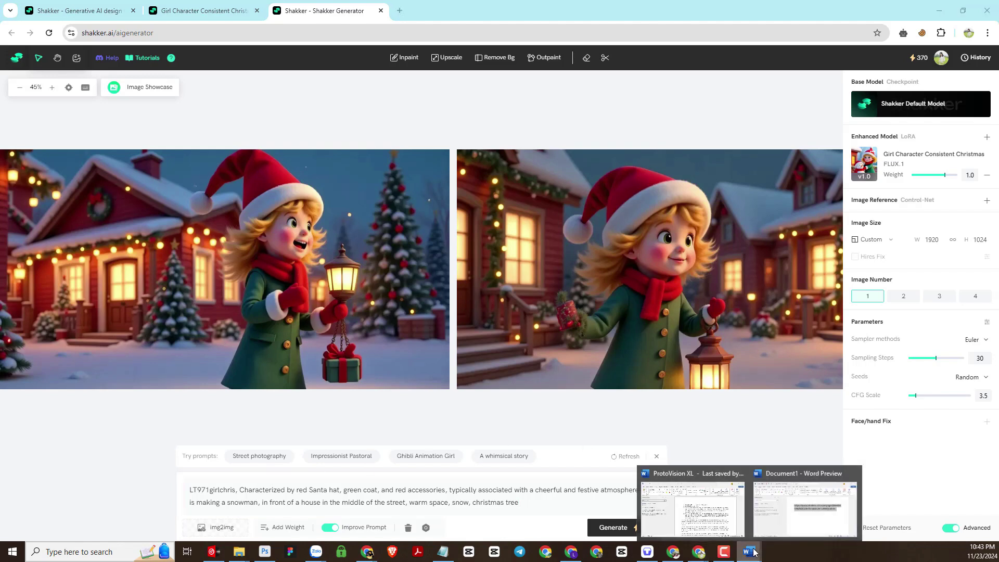
click(803, 526)
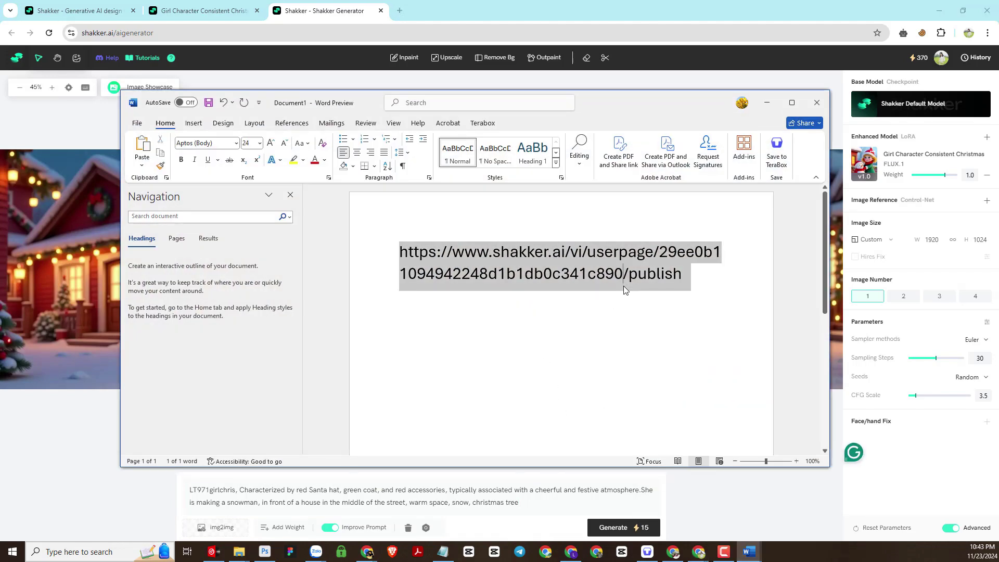
key(ctrl+v)
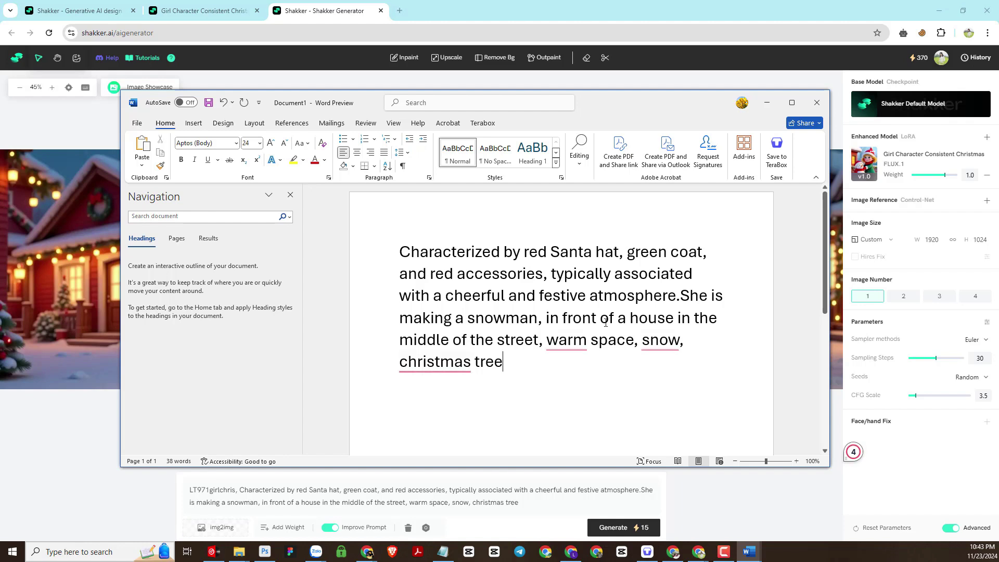
mouse_move(402, 254)
click(431, 249)
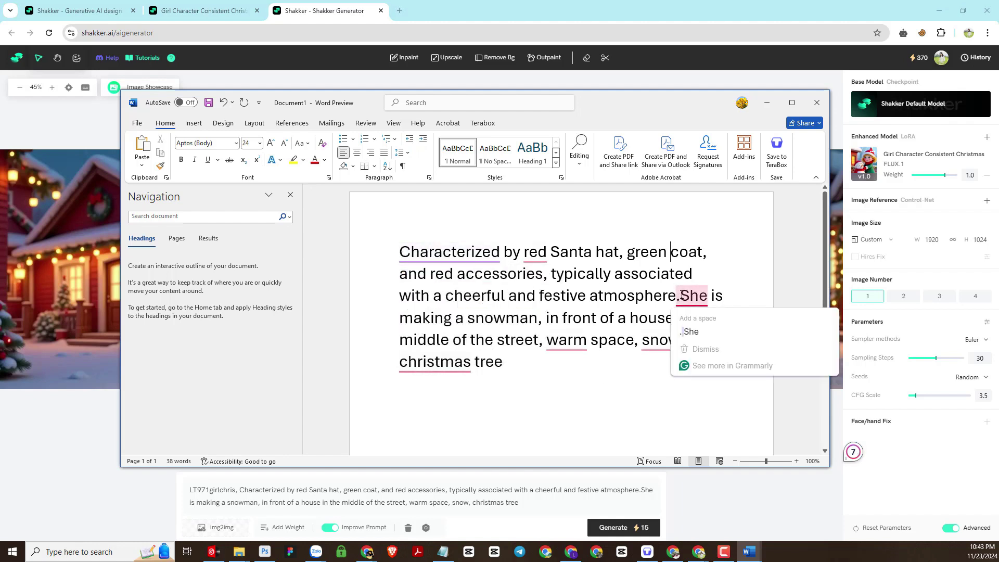
- Format the scene text from "She is making a snowman" to "christmas tree" in bold red, and point out the character description before it
drag(681, 296, 661, 371)
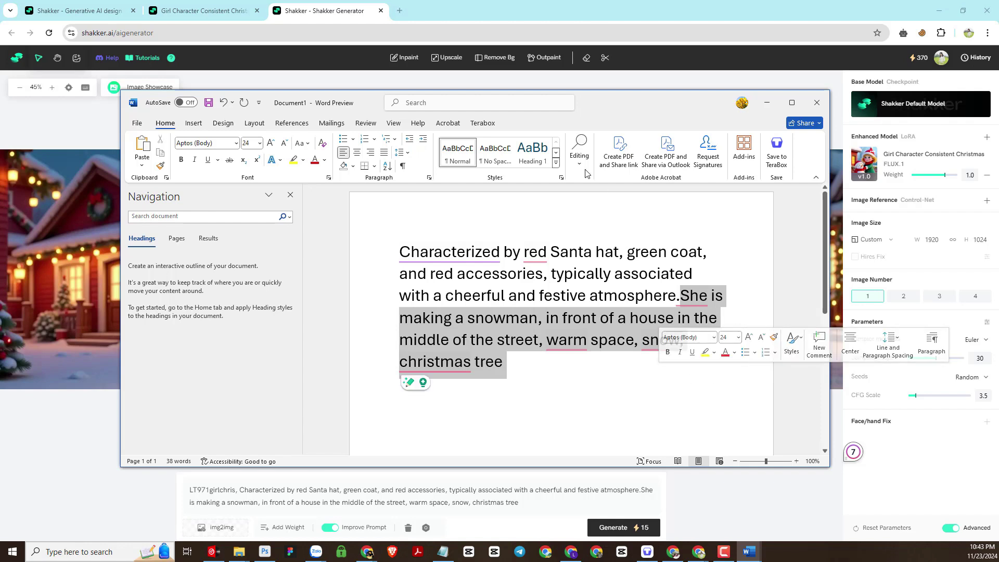
click(314, 159)
click(697, 290)
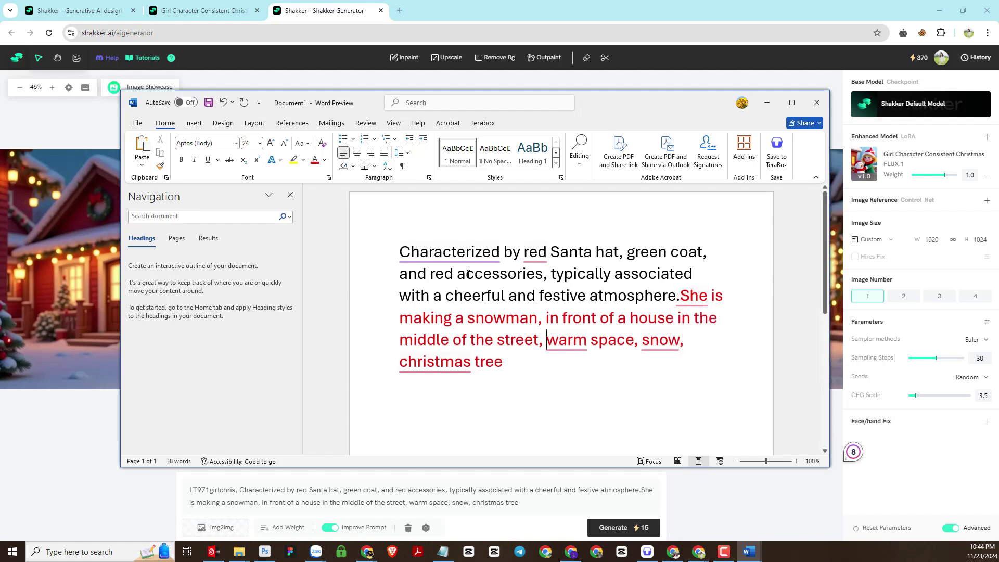
mouse_move(404, 244)
drag(404, 245, 678, 296)
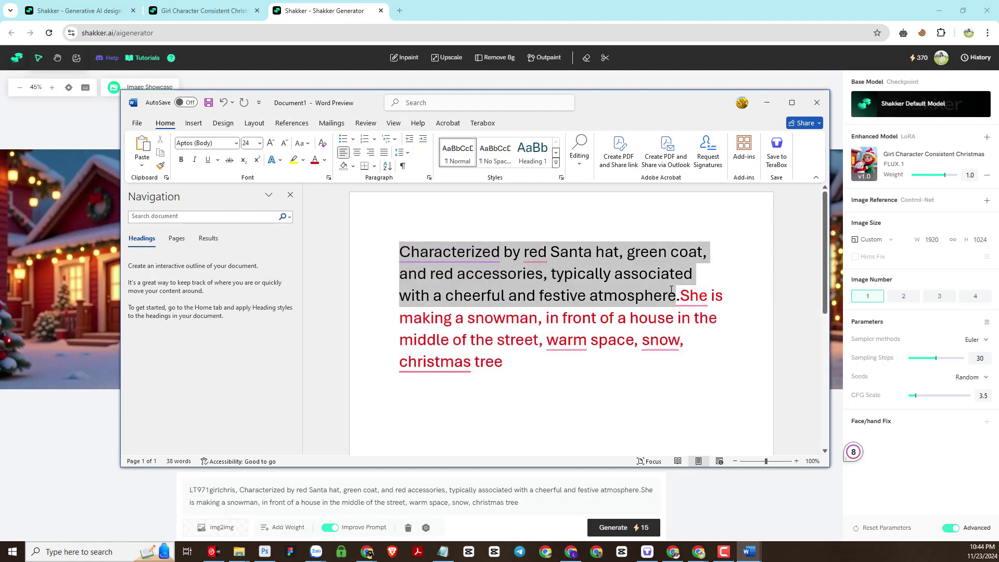
click(597, 220)
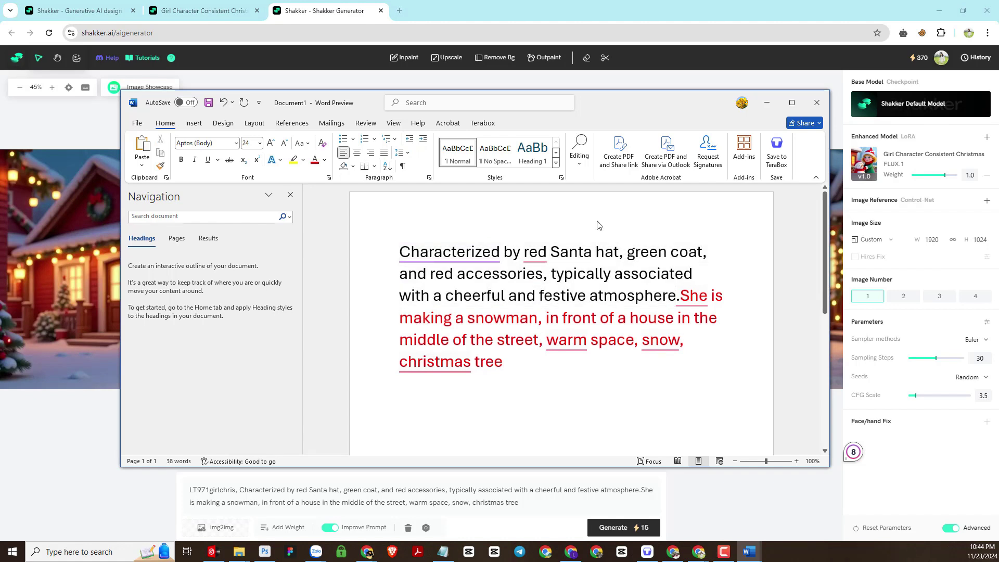
- Minimize Word, return to the Shakker generator, and generate the image from the snowman prompt
click(768, 104)
click(573, 490)
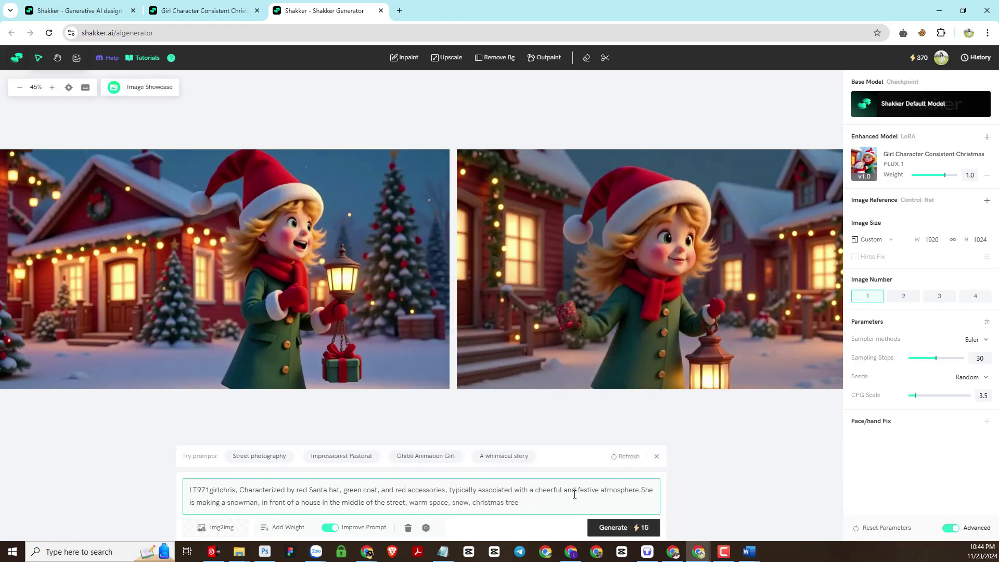
click(615, 528)
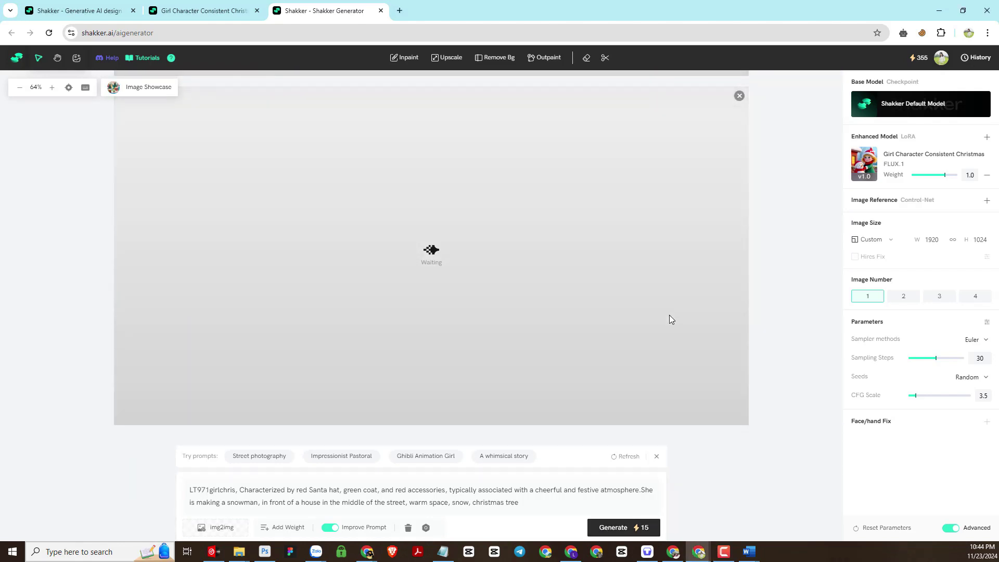
- Examine the two generated snowman images and compare the girl's face, hair and outfit between them
scroll(669, 315, up, 3)
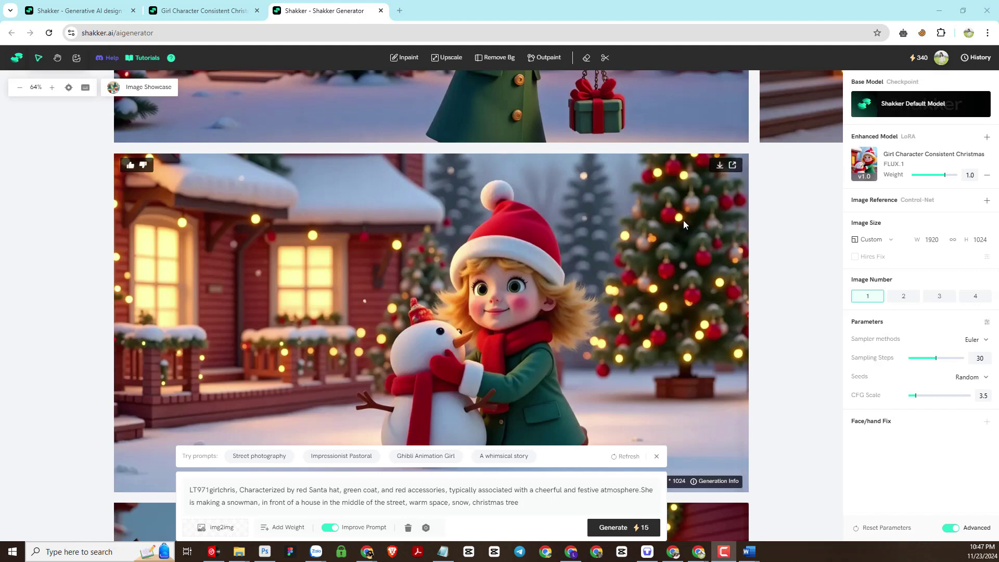
scroll(684, 225, down, 3)
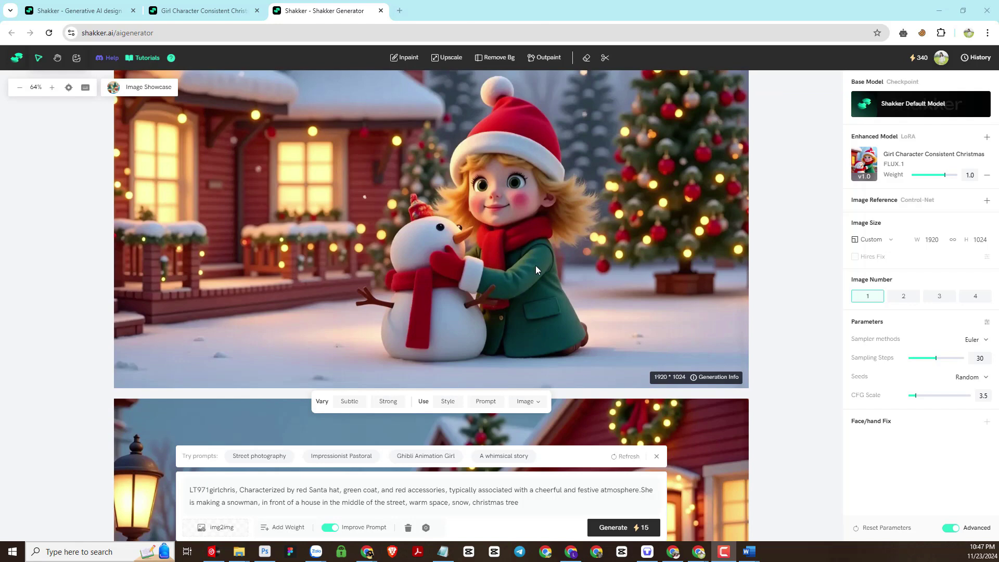
scroll(523, 264, up, 2)
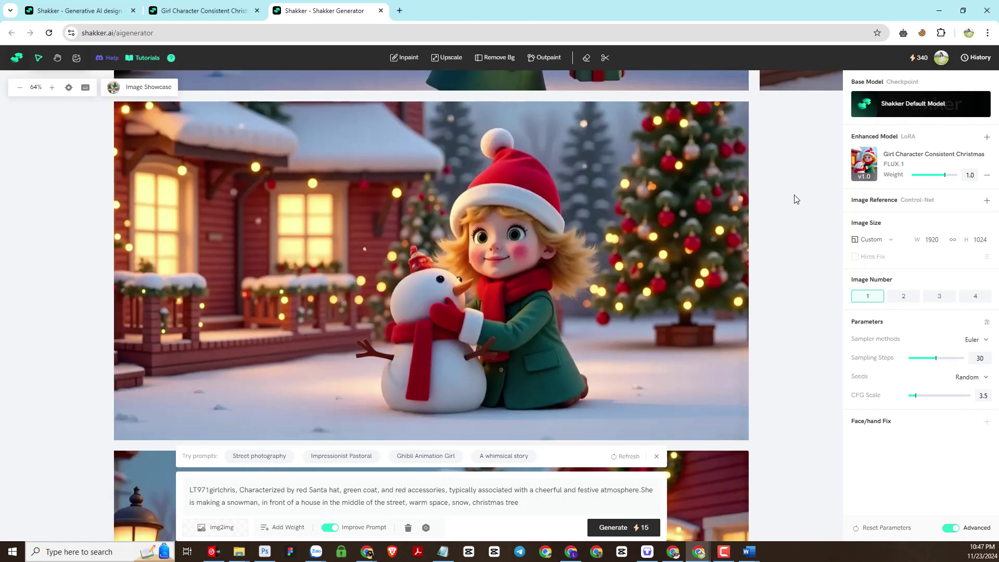
scroll(545, 210, down, 2)
right_click(544, 210)
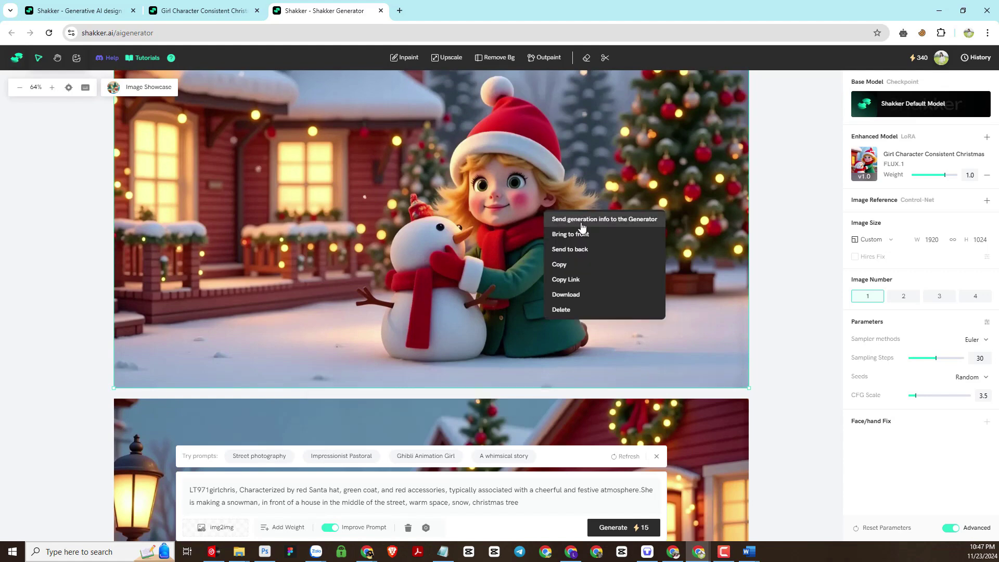
click(436, 220)
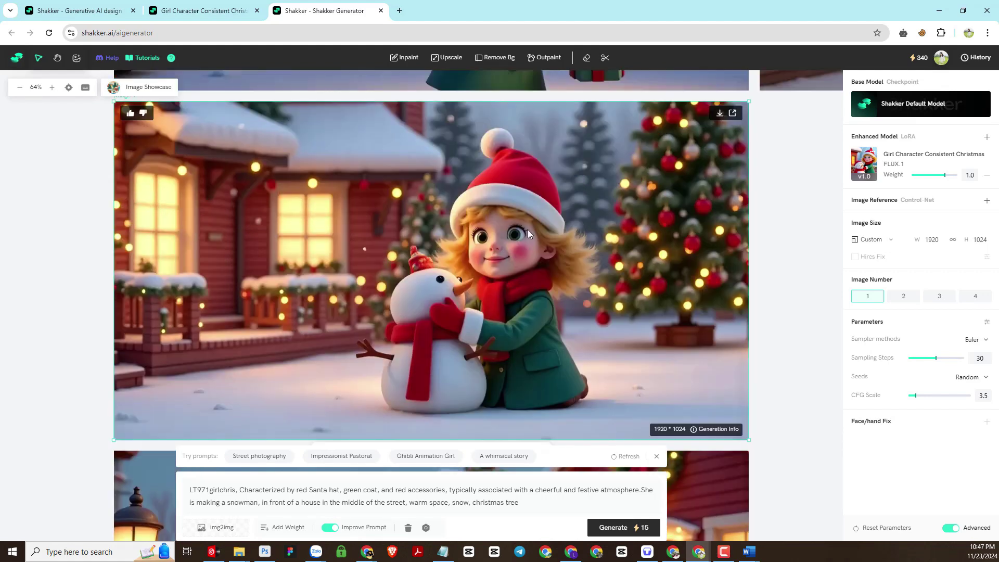
scroll(528, 229, down, 10)
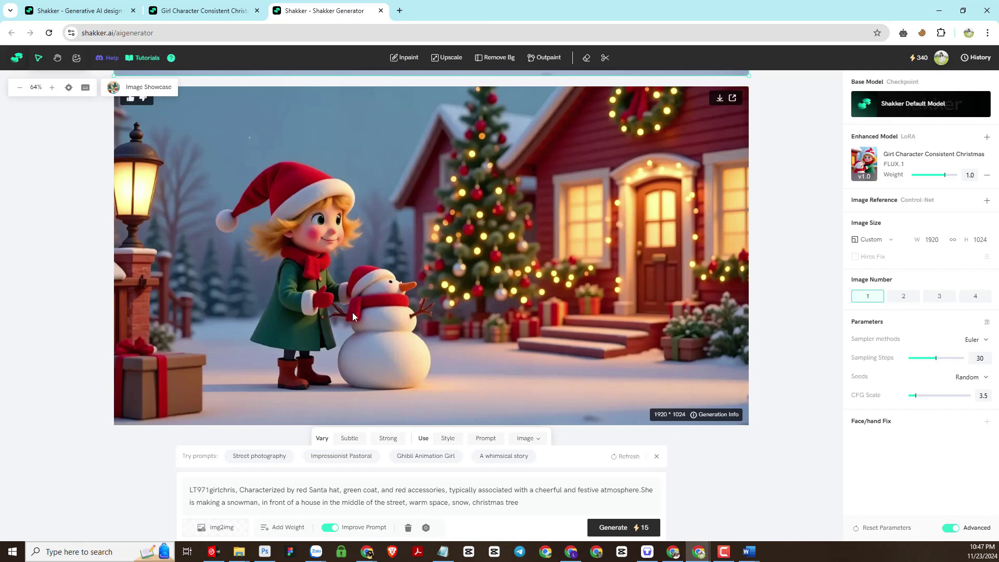
scroll(368, 289, up, 10)
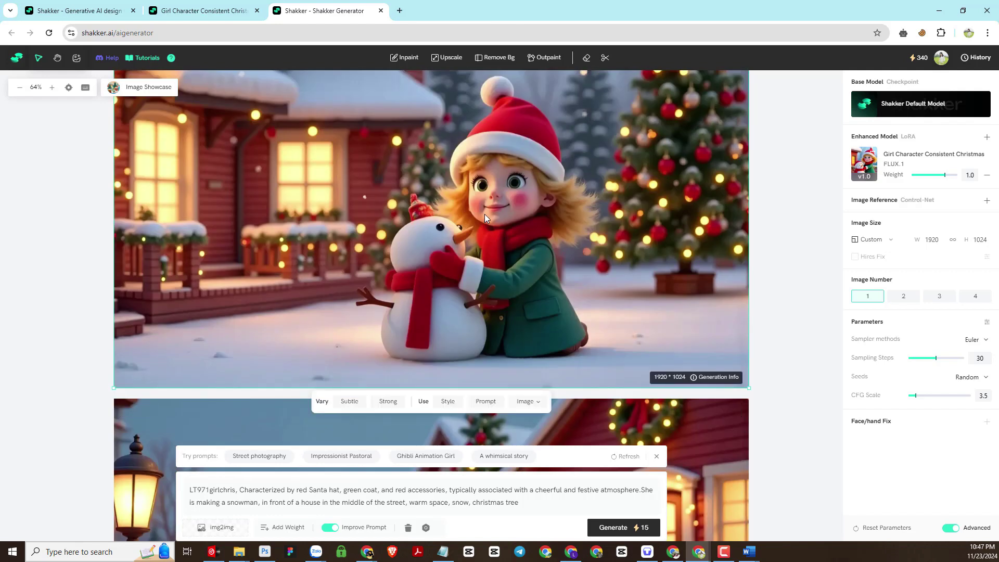
scroll(487, 219, up, 2)
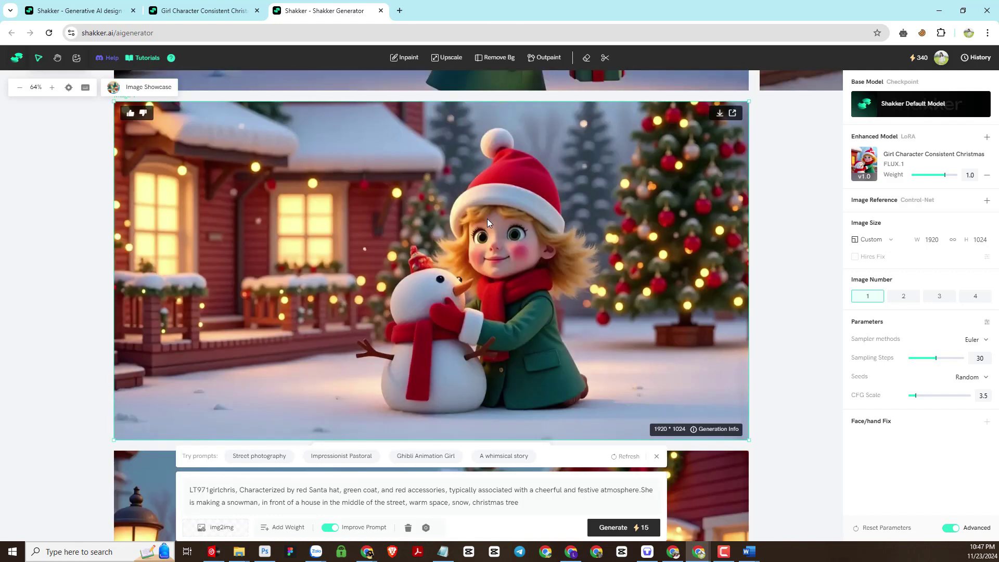
scroll(487, 219, down, 7)
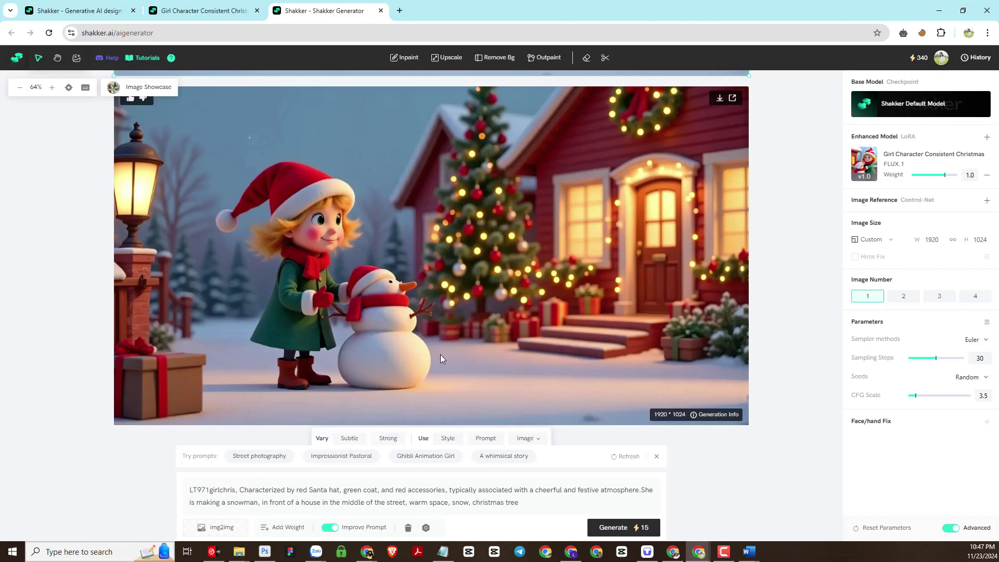
click(423, 502)
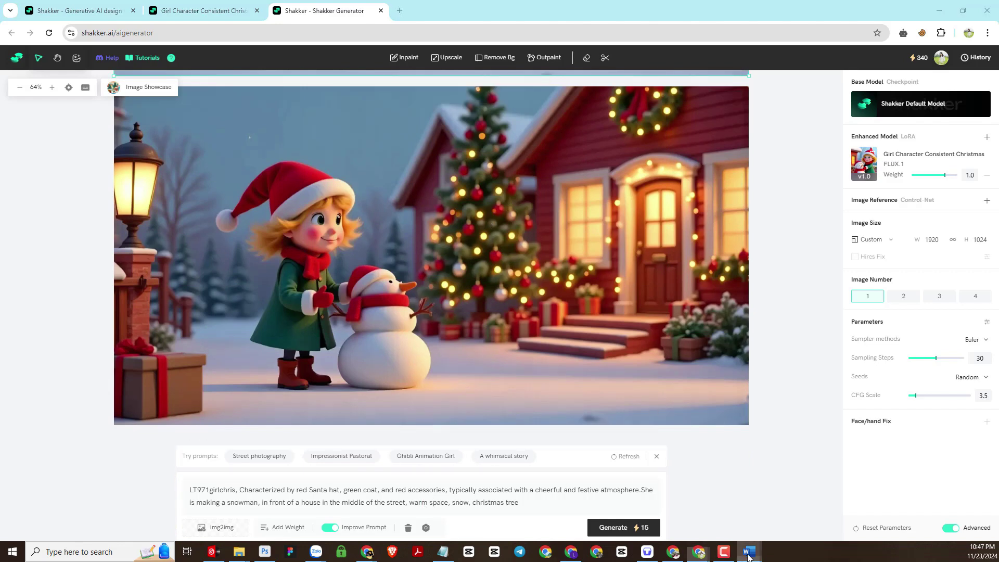
- Switch to Document1 in Word, maximize it, and add the heading "Prompt 2:" below the first prompt
mouse_move(749, 552)
click(801, 514)
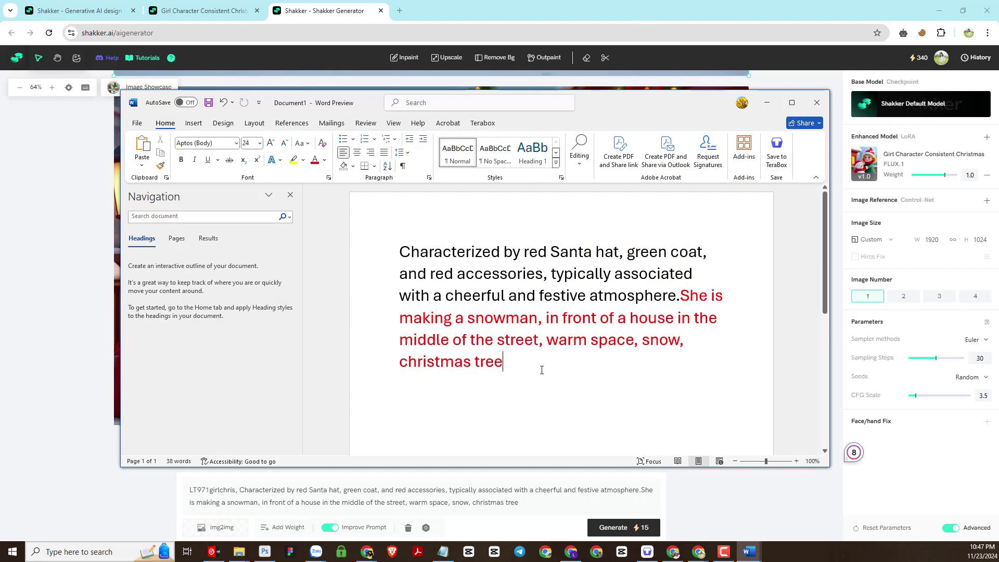
click(792, 102)
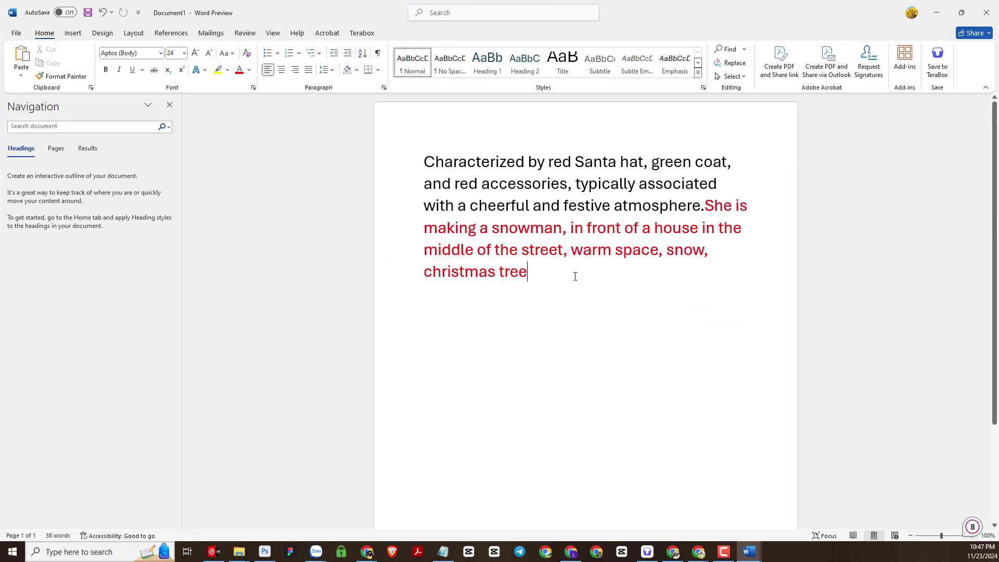
key(Return)
key(Return)
text(P)
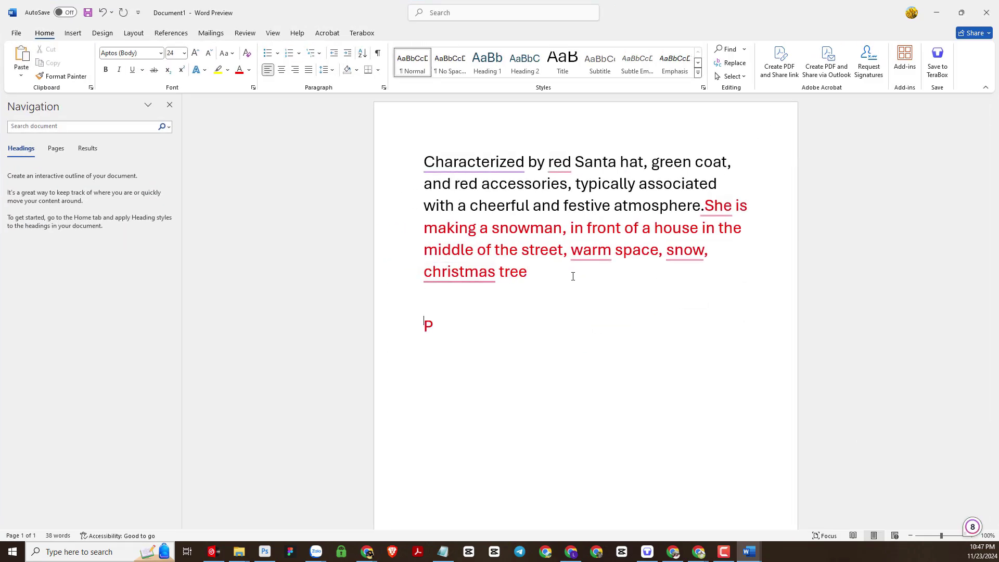
text(rompt 2:)
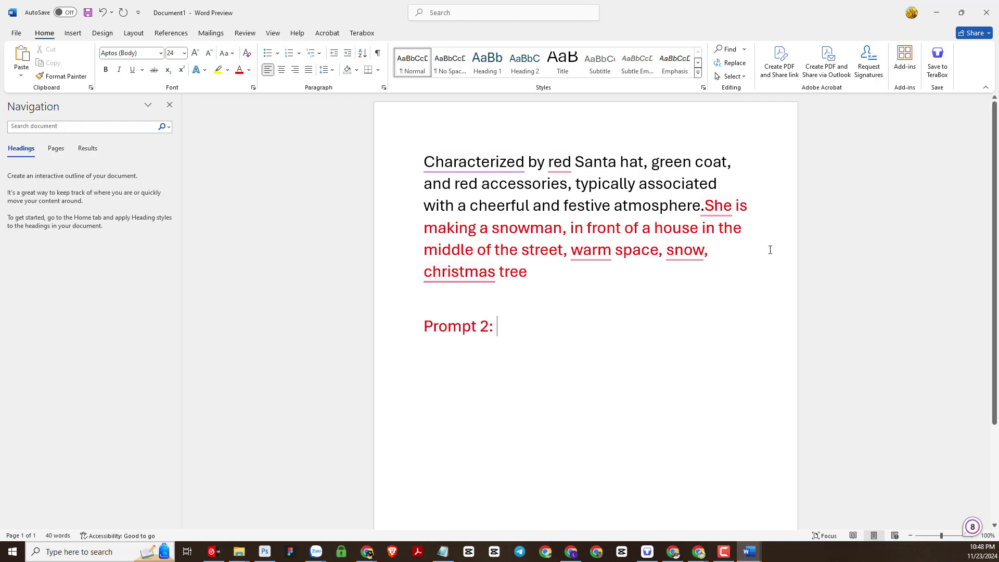
- Copy the black character description from the first prompt onto a new line under "Prompt 2:" and end it with a period
mouse_move(424, 159)
drag(424, 159, 703, 205)
right_click(674, 164)
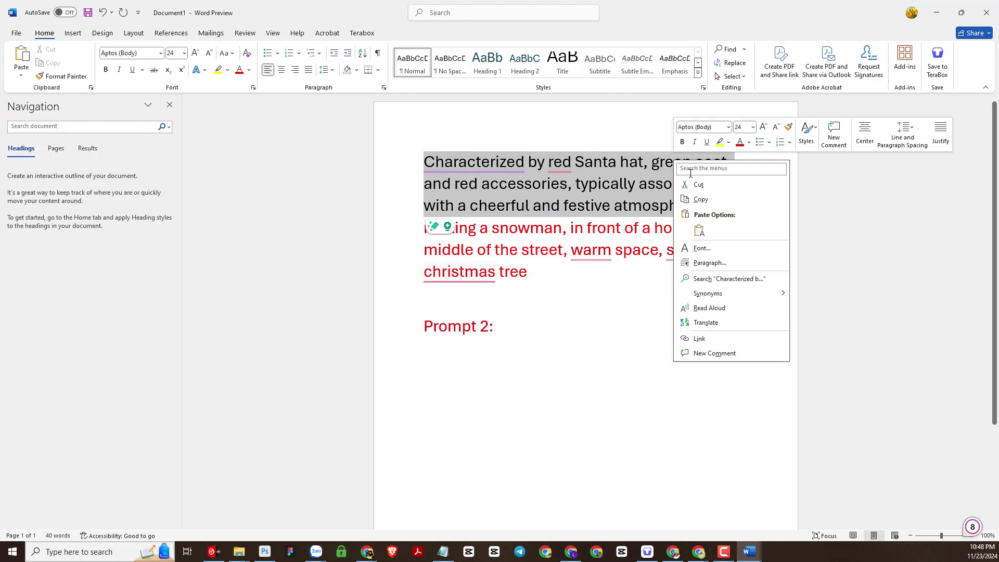
click(700, 198)
click(550, 331)
key(Return)
key(ctrl+v)
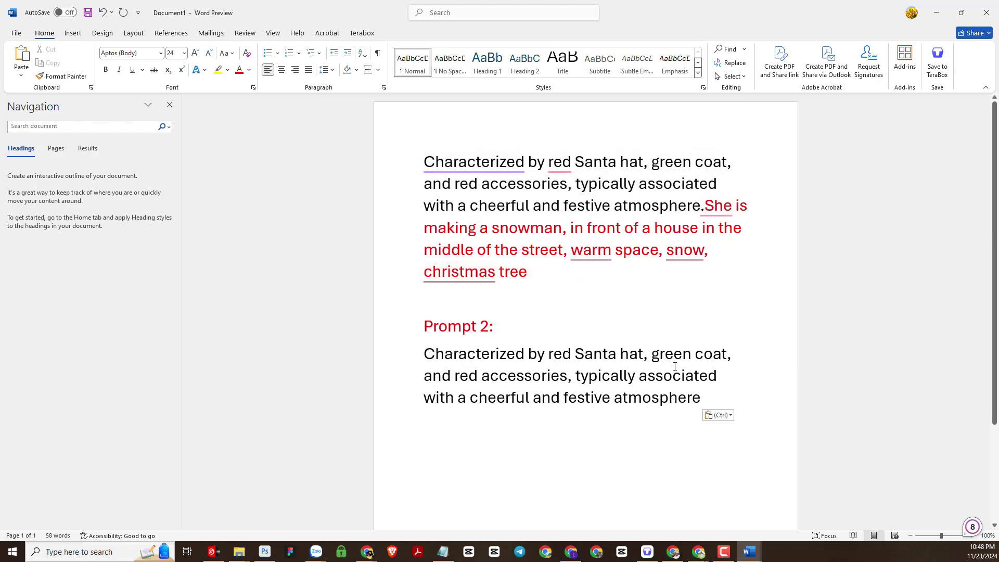
text(.)
- Append "She is baking Christmas cookies in a warm kitchen, joyfully spreading icing on gingerbread men." to Prompt 2 and color that sentence red
mouse_move(705, 205)
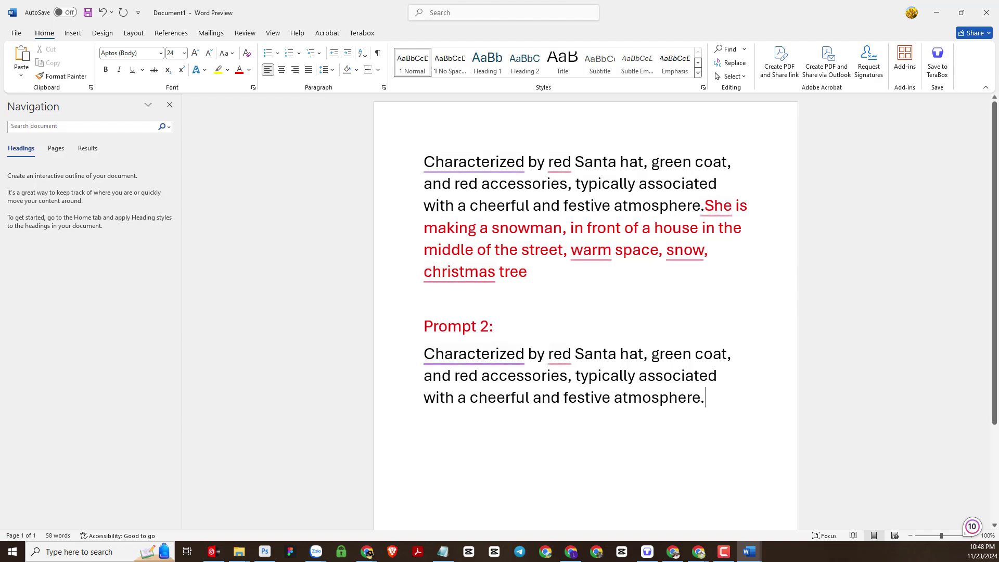
click(712, 399)
key(ctrl+v)
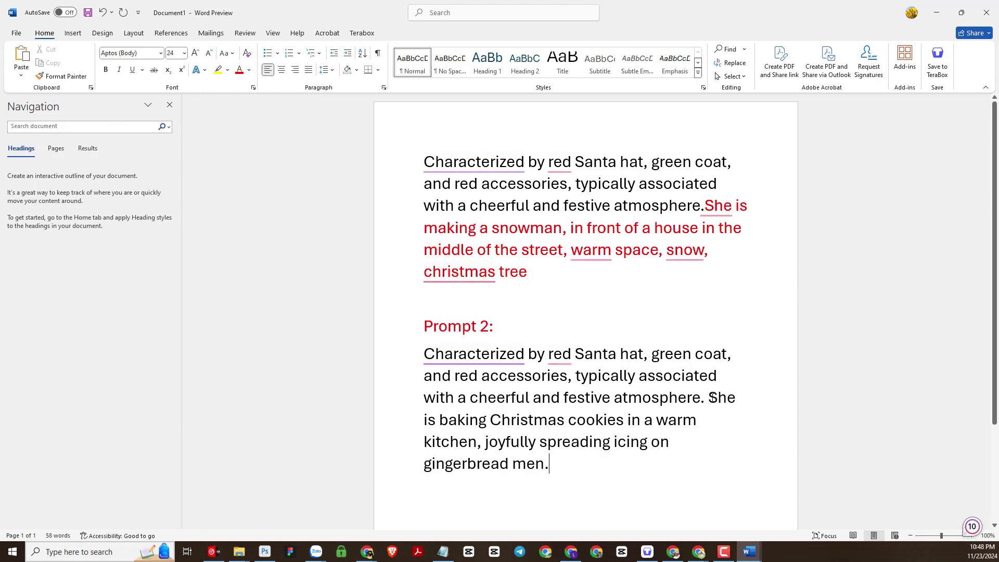
drag(707, 397, 729, 457)
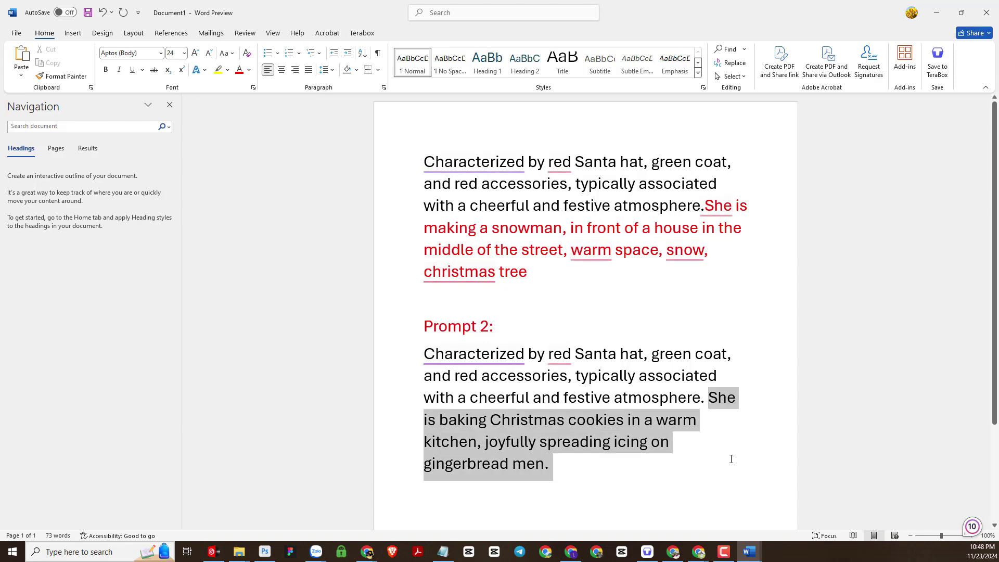
click(240, 69)
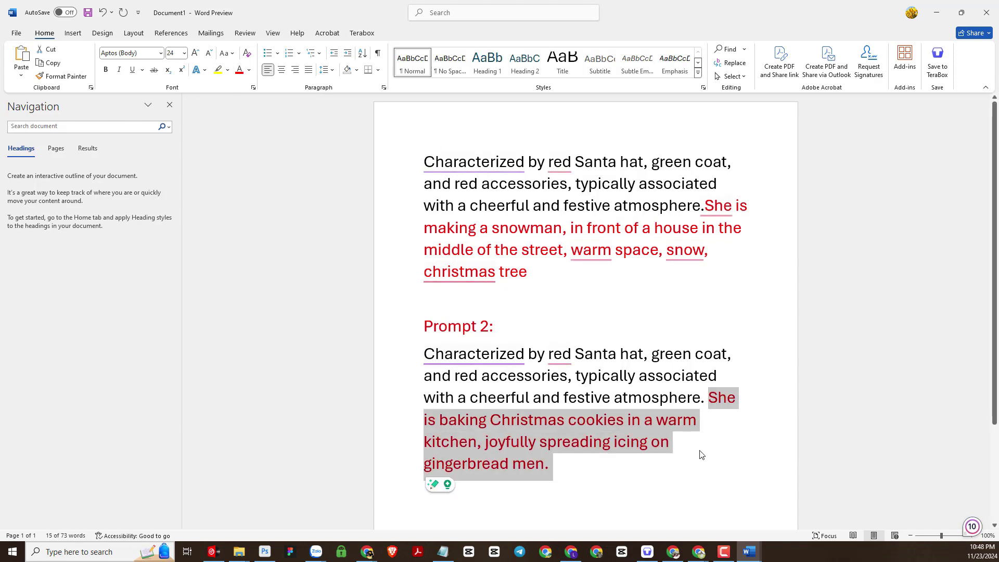
click(671, 442)
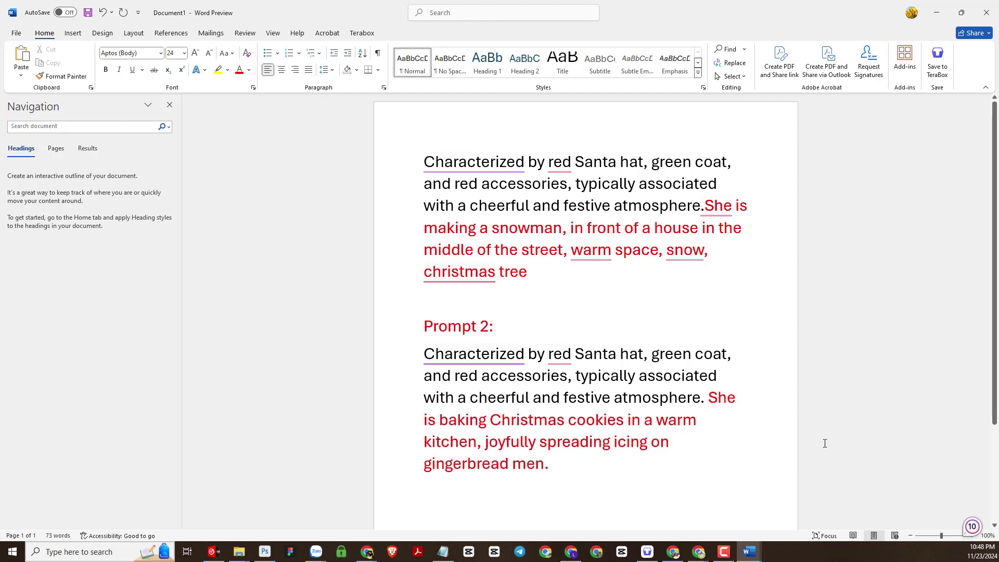
- Copy the full Prompt 2 text, from the character description to "gingerbread men.", and minimize Word to return to the Shakker generator
drag(589, 469, 442, 355)
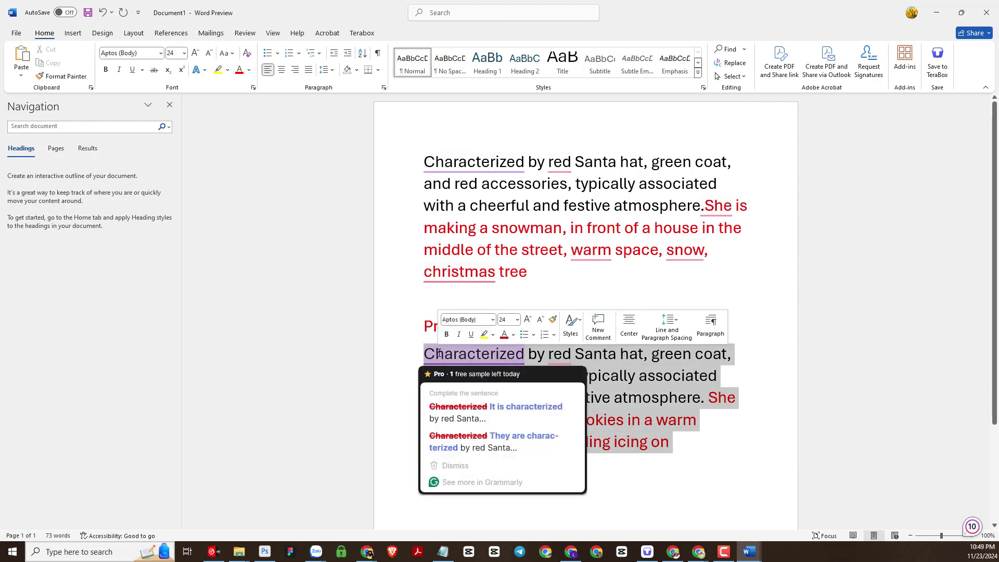
right_click(445, 358)
click(471, 192)
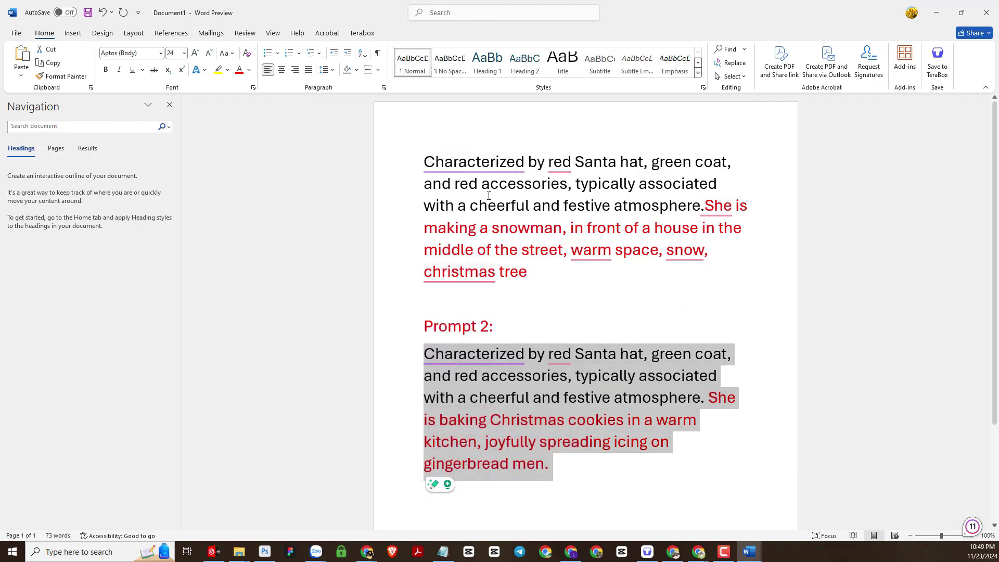
click(939, 9)
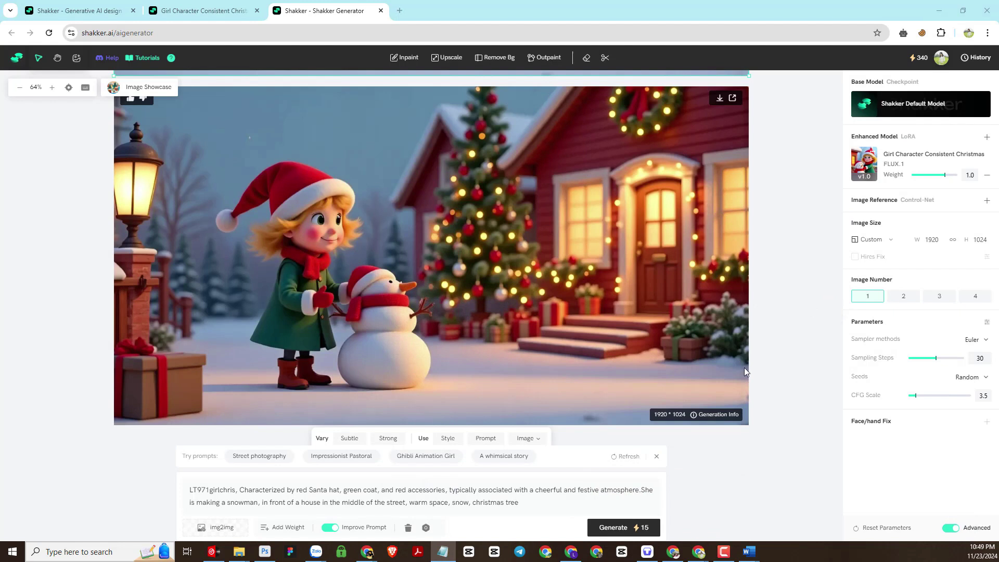
- Replace everything after the trigger word "LT971girlchris," with the copied cookie-baking prompt and generate the image
click(367, 494)
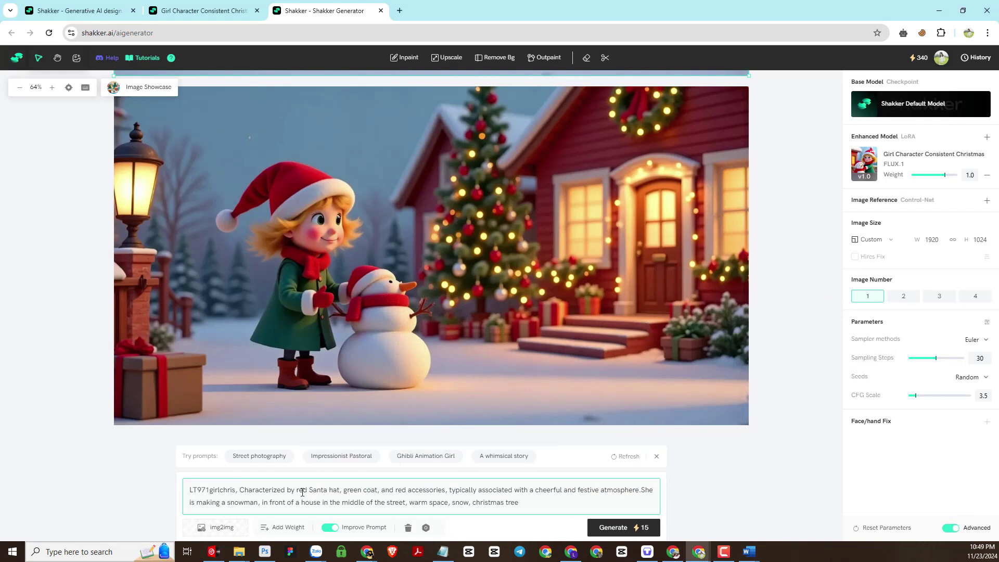
drag(240, 491, 394, 496)
drag(507, 508, 519, 504)
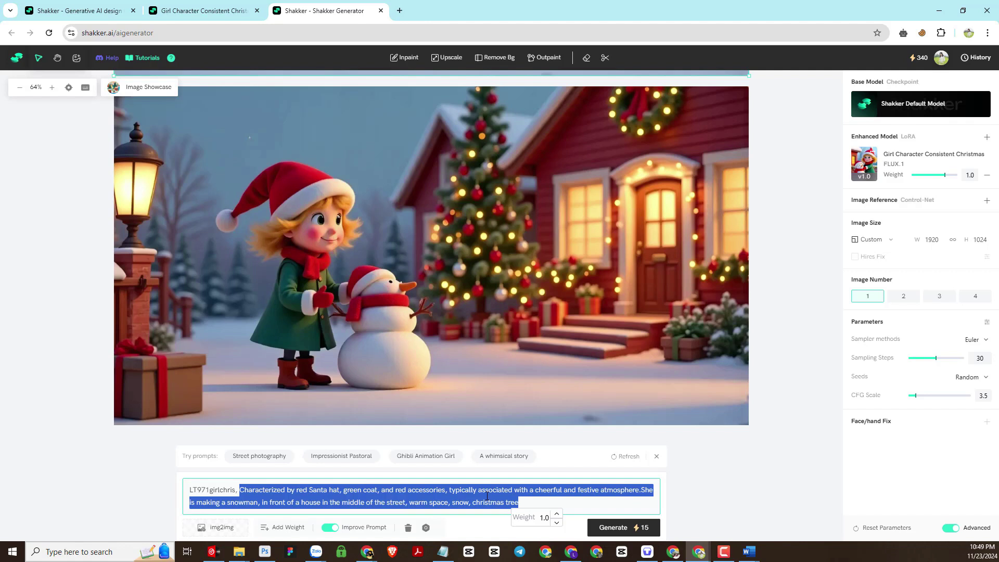
key(ctrl+v)
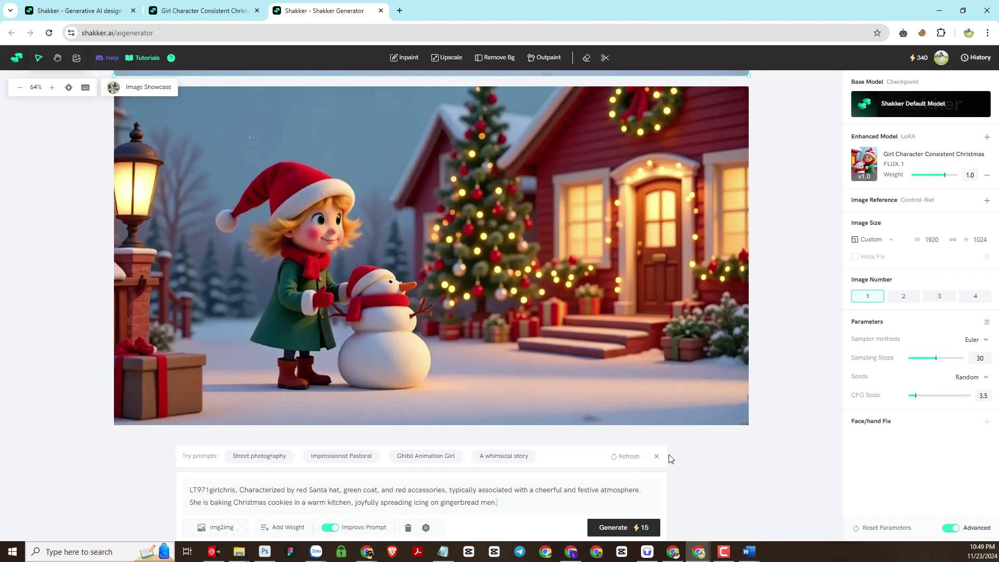
click(622, 528)
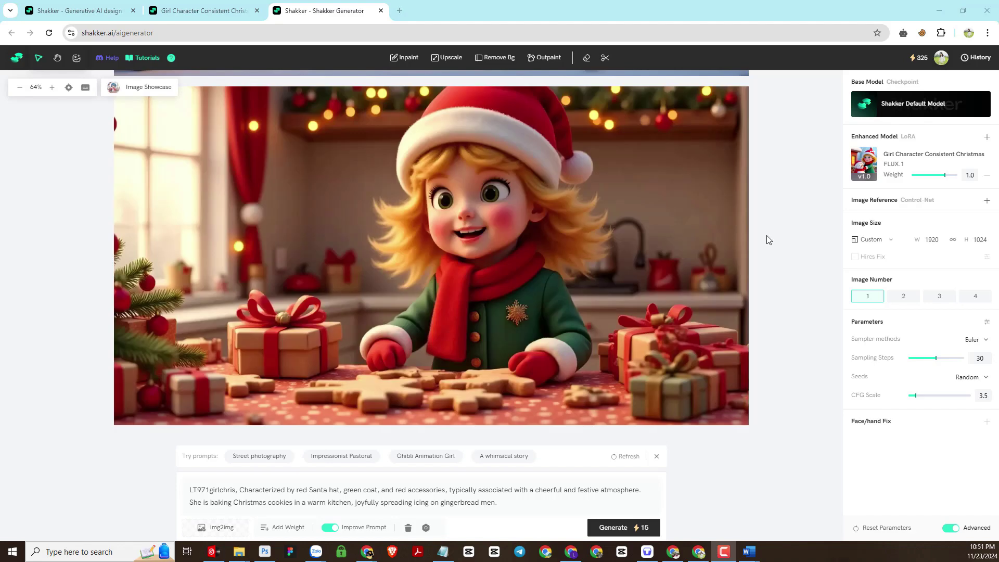
- Examine the generated kitchen image and compare the girl's appearance with the earlier snowman images
scroll(654, 364, up, 4)
scroll(655, 365, down, 4)
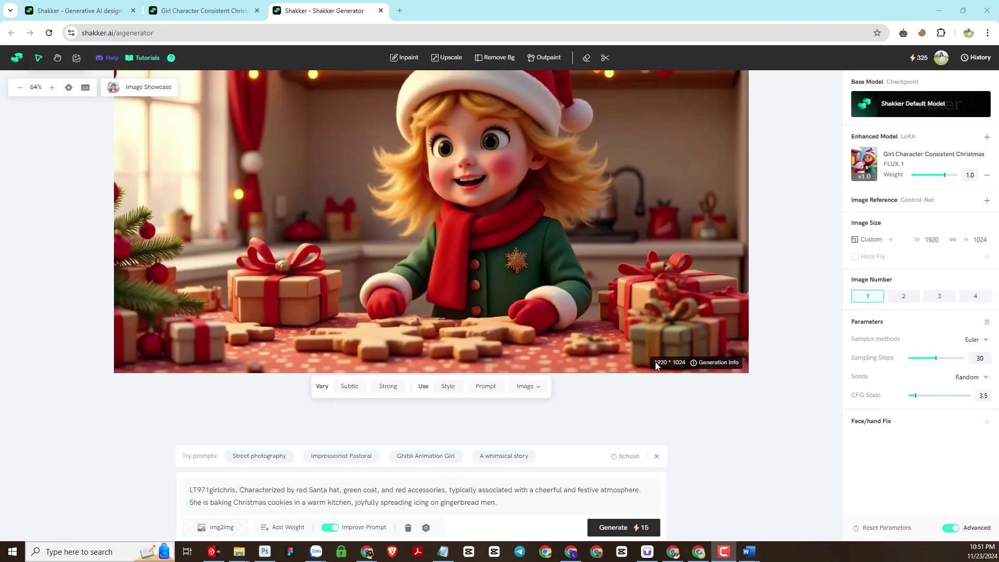
scroll(655, 364, up, 1)
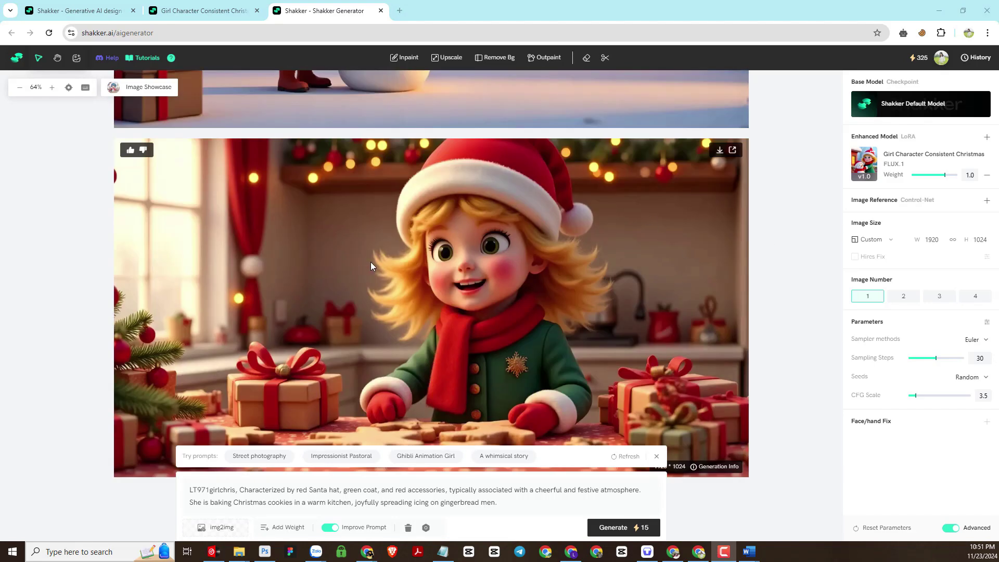
scroll(371, 266, down, 1)
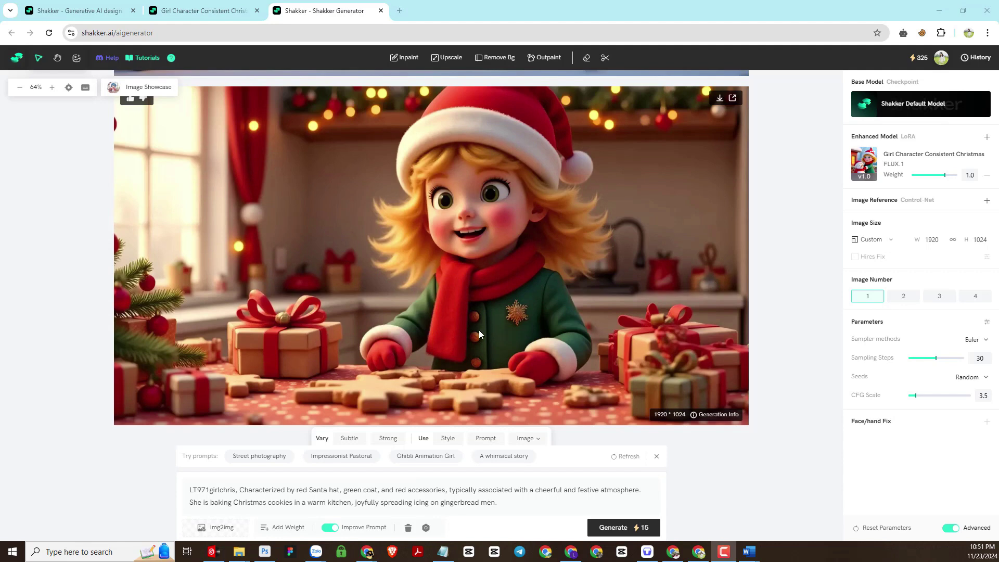
click(511, 507)
scroll(572, 284, up, 5)
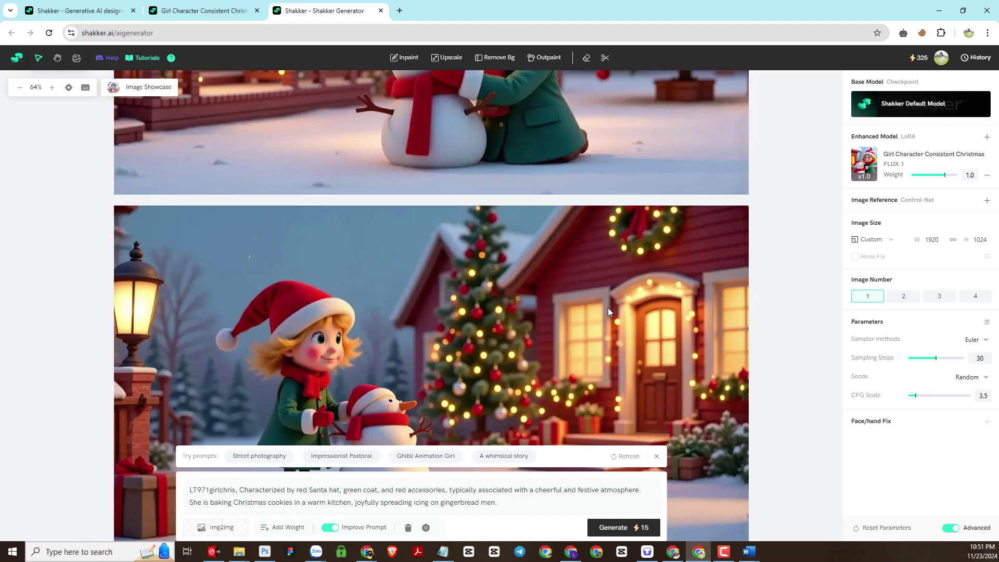
scroll(608, 308, down, 5)
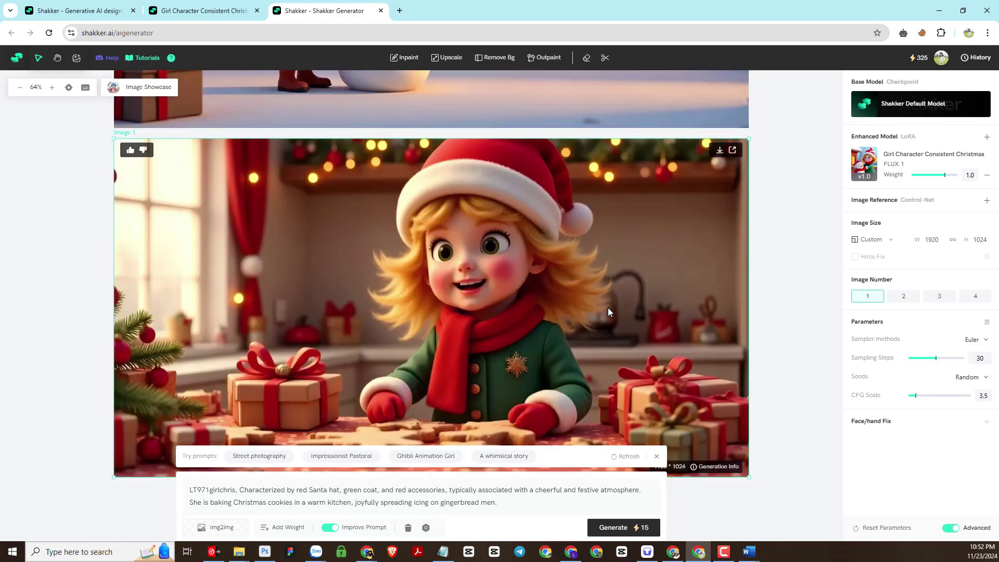
scroll(391, 250, up, 2)
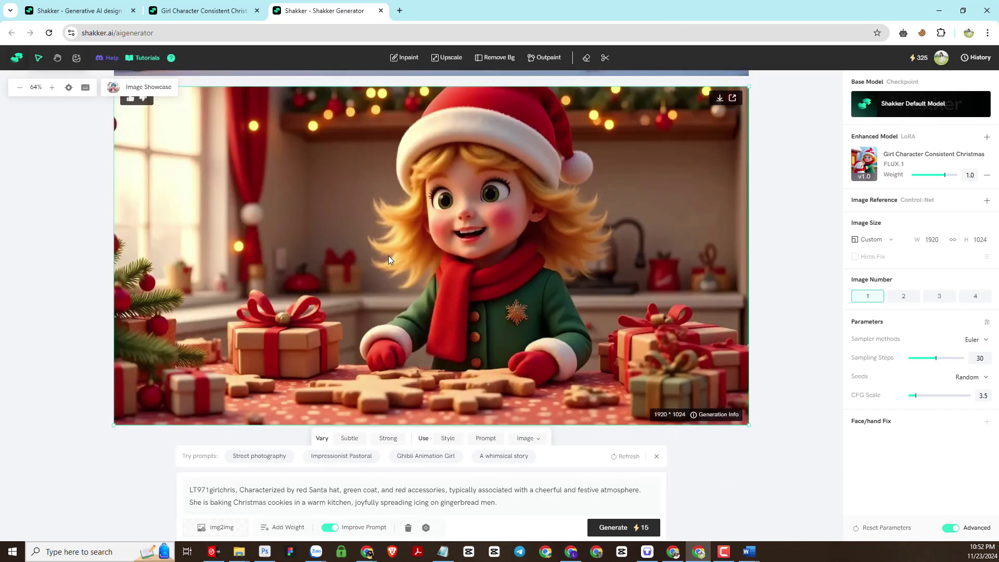
scroll(389, 255, down, 2)
scroll(388, 255, up, 2)
scroll(388, 259, up, 2)
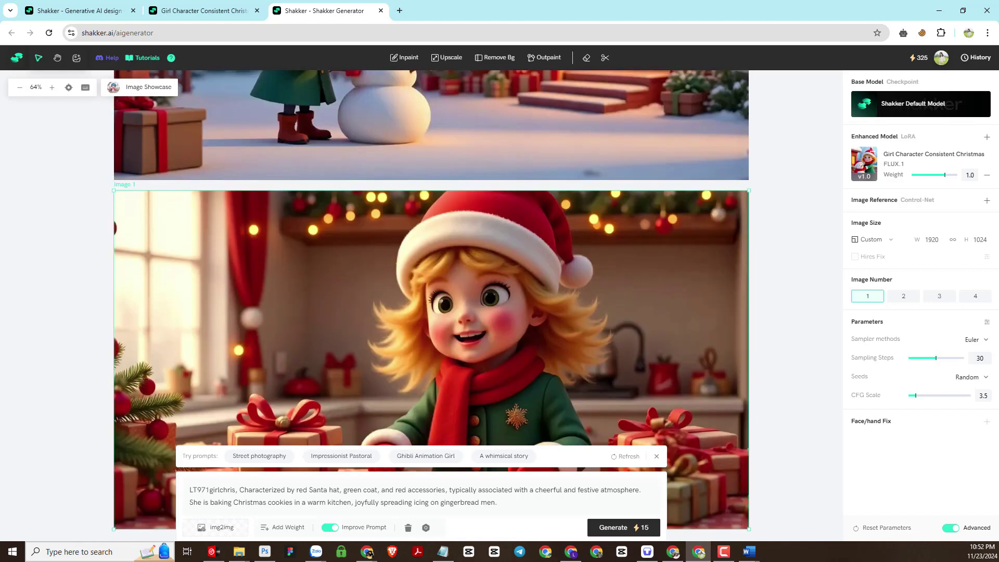
- Review the full kitchen image down to the cookies on the table and check the Prompt 2 text in Word
mouse_move(657, 306)
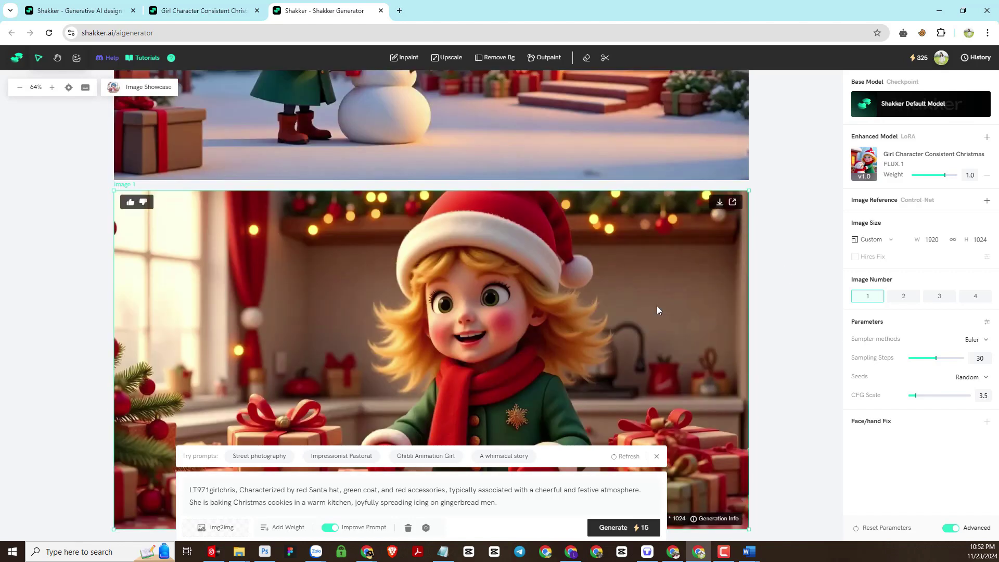
scroll(659, 306, down, 1)
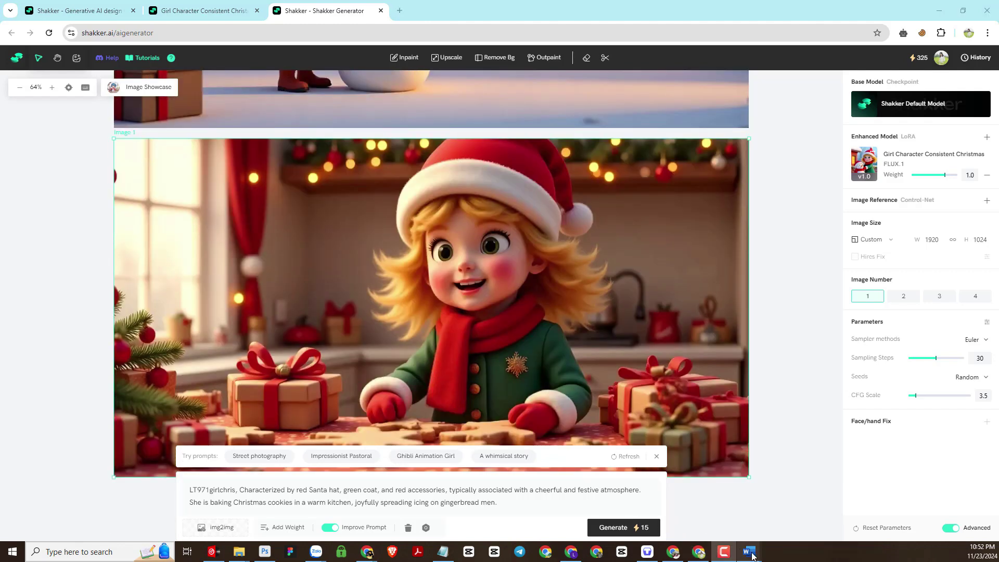
mouse_move(749, 551)
click(506, 501)
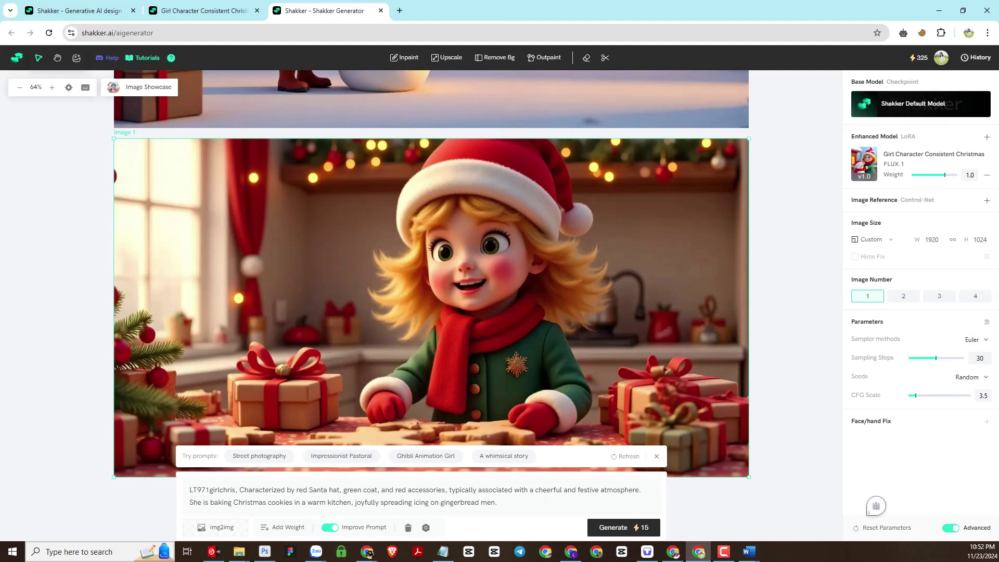
mouse_move(751, 551)
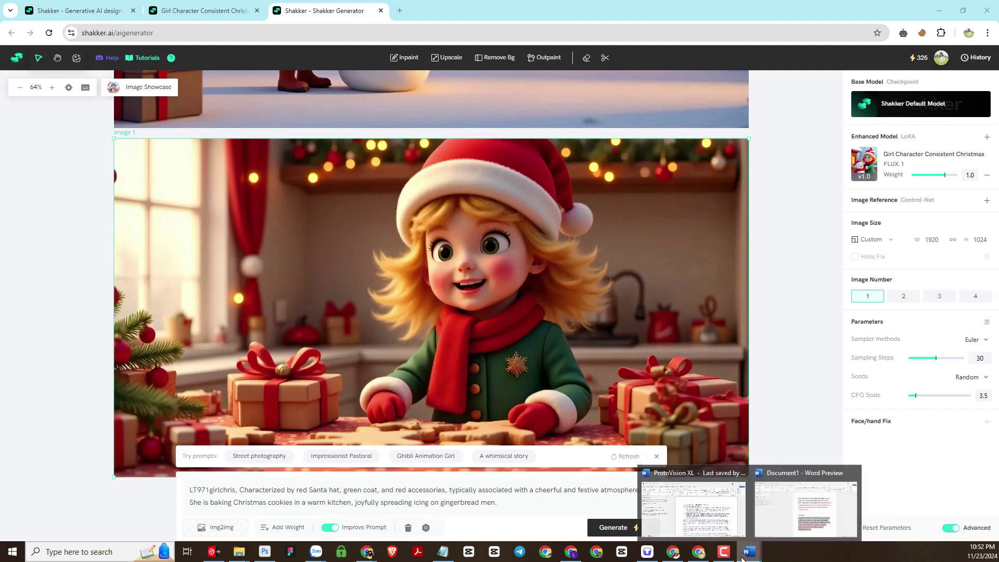
click(711, 484)
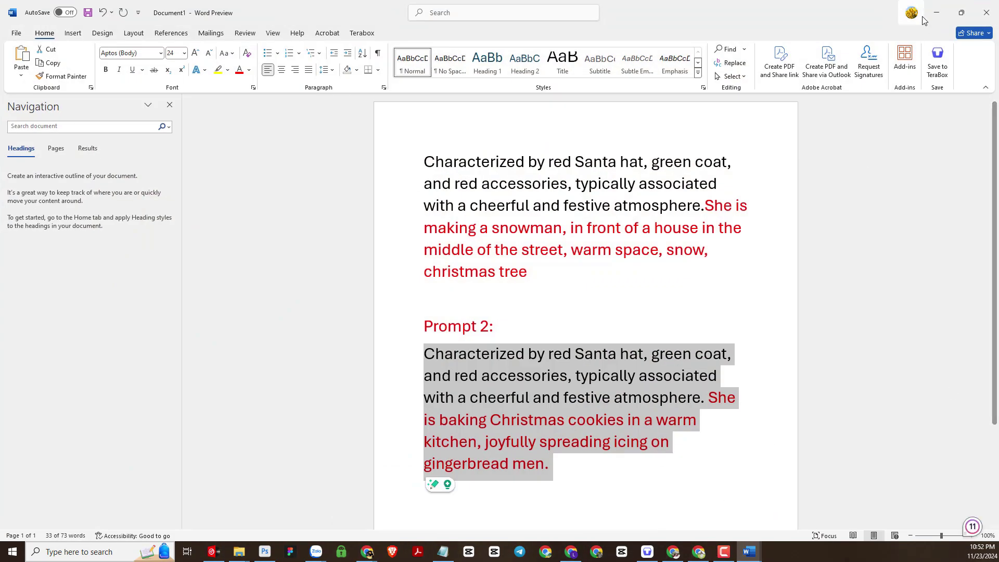
key(alt+Tab)
scroll(653, 371, down, 2)
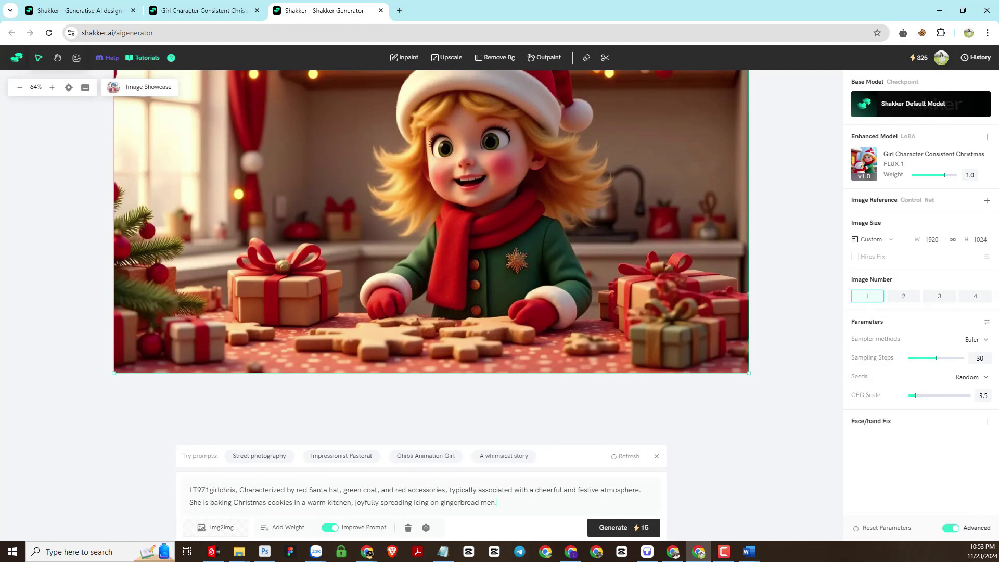
- Change the scene text to "She is wrapping Christmas presents with colorful paper and ribbons, smiling as she carefully ties the bow" and generate the image
key(alt+Tab)
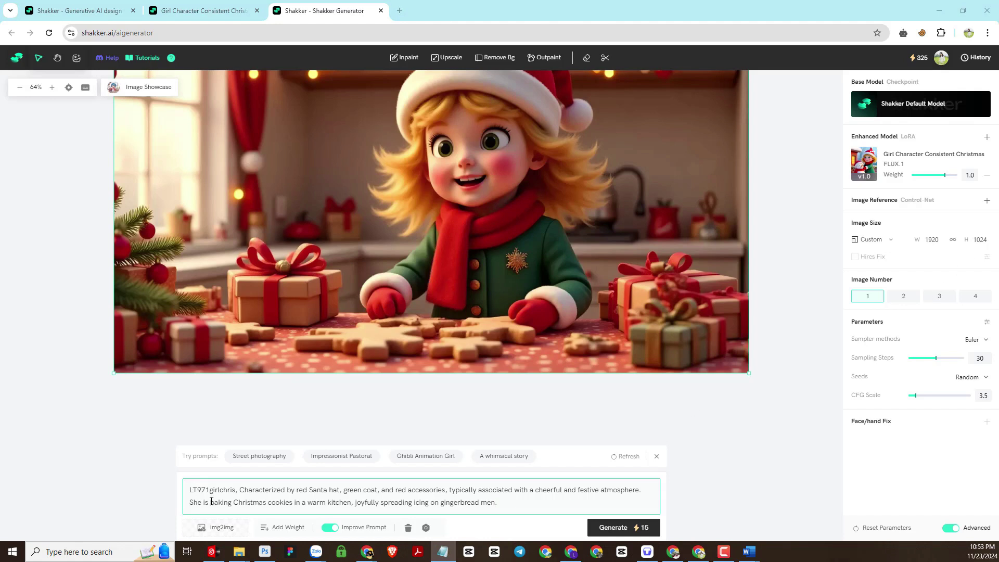
drag(211, 501, 500, 504)
key(ctrl+v)
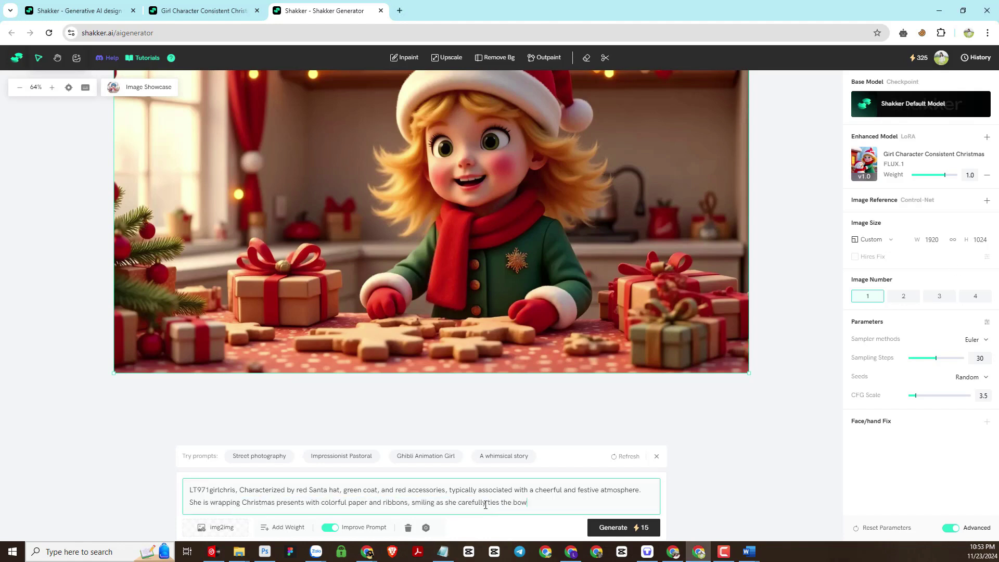
click(618, 527)
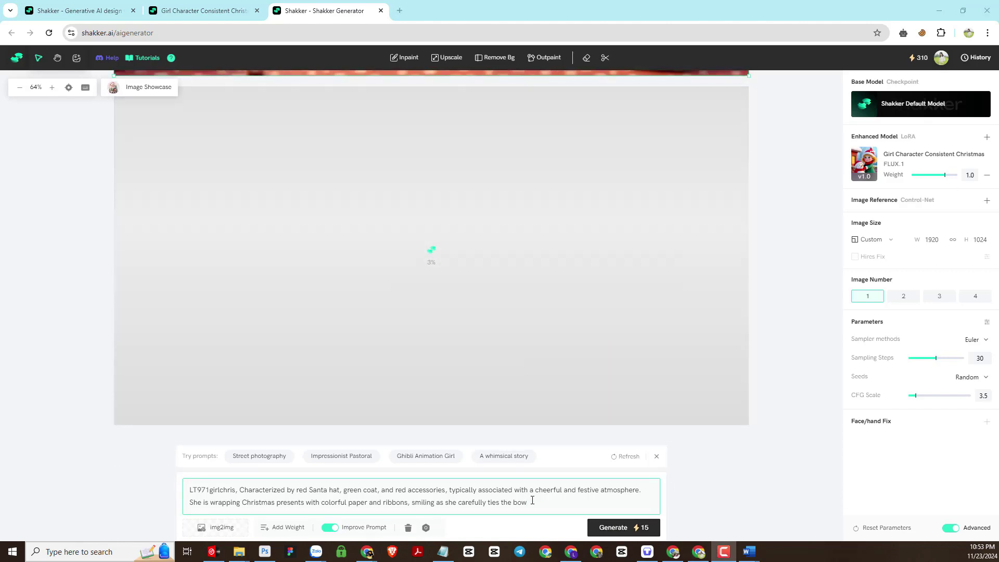
- Change the scene text to "She is walking through a snowy street at night, holding a small Christmas tree in her hands, smiling warmly" and generate
drag(530, 500, 211, 512)
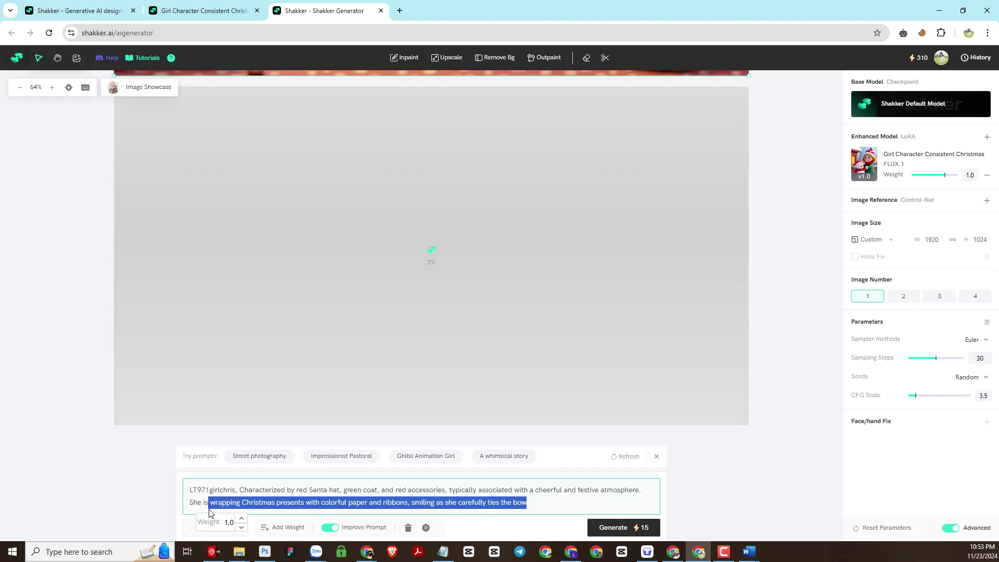
key(ctrl+v)
click(208, 501)
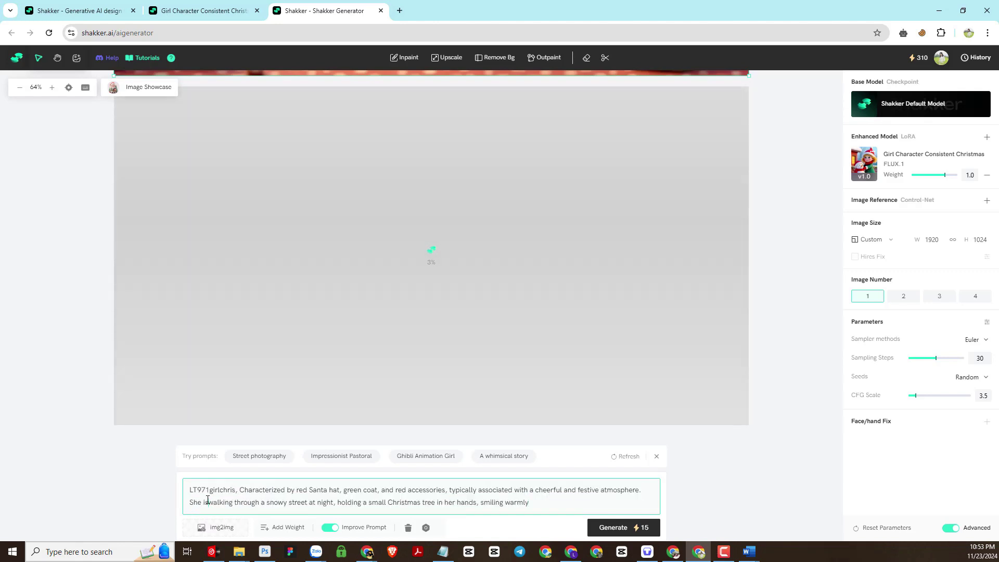
click(603, 527)
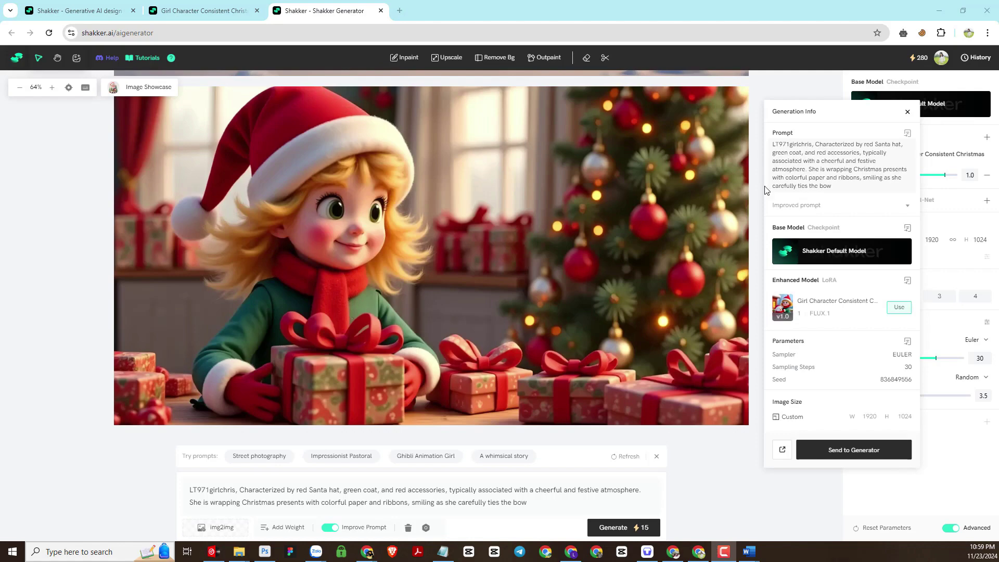
- Close the generation details and compare the girl's appearance across the present-wrapping, street, snowman and kitchen images
scroll(752, 203, up, 3)
scroll(689, 224, up, 5)
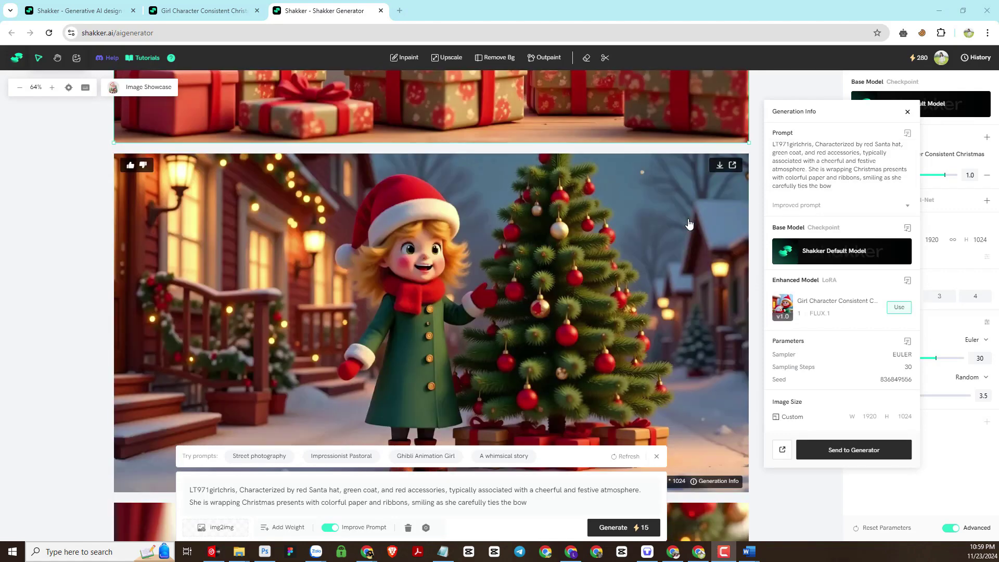
scroll(625, 244, up, 2)
click(479, 279)
scroll(480, 279, down, 3)
scroll(520, 276, up, 3)
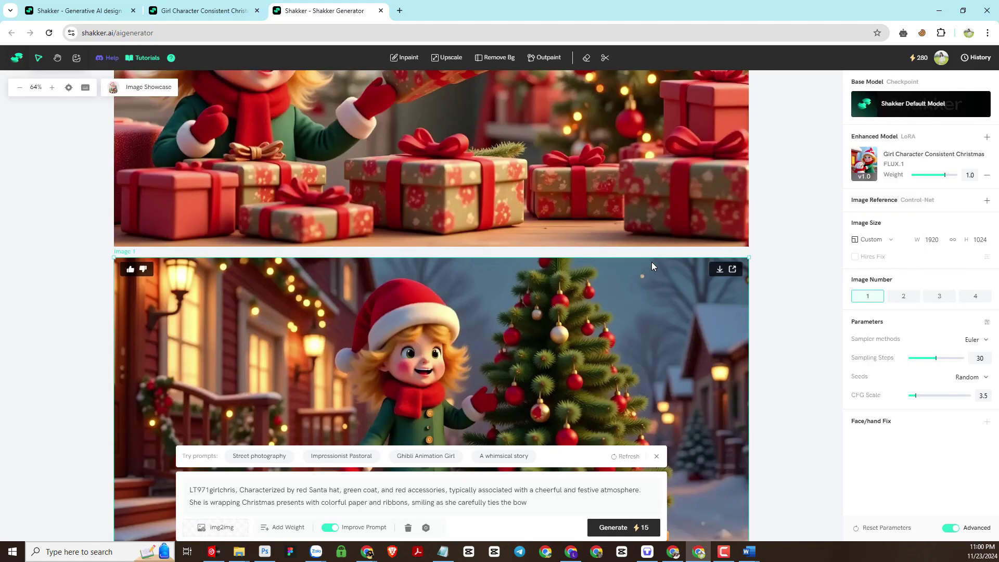
scroll(651, 261, up, 15)
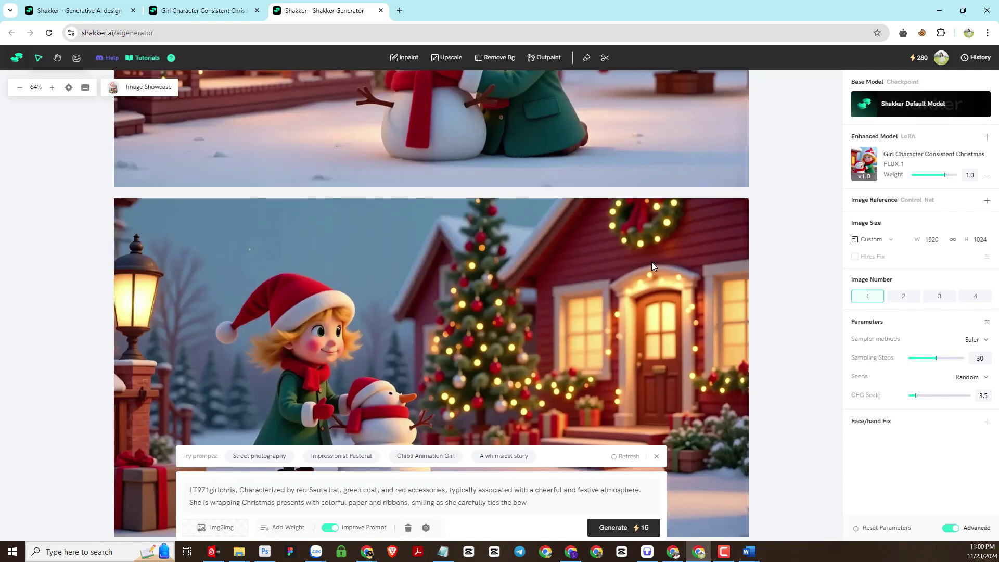
scroll(652, 261, up, 15)
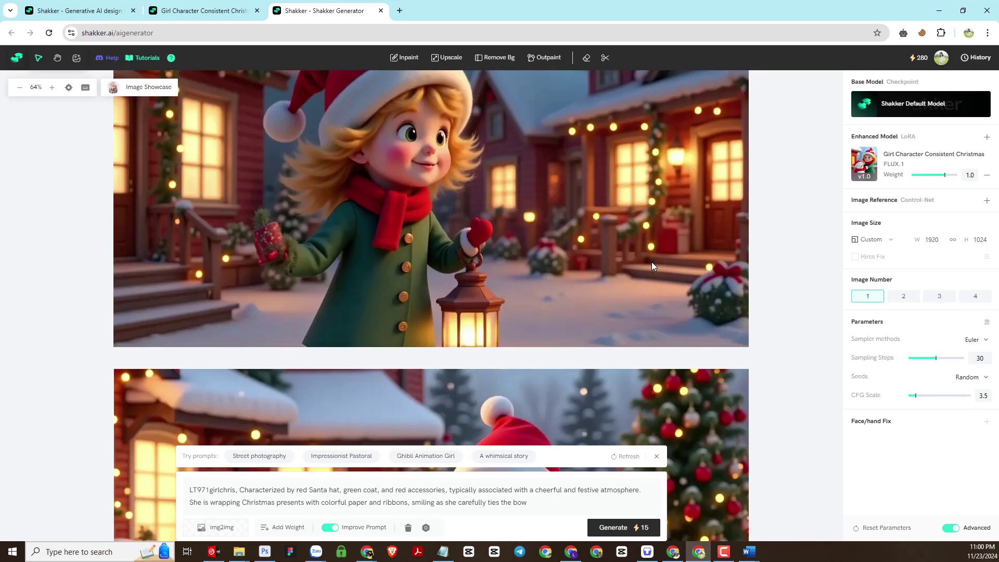
scroll(651, 261, down, 10)
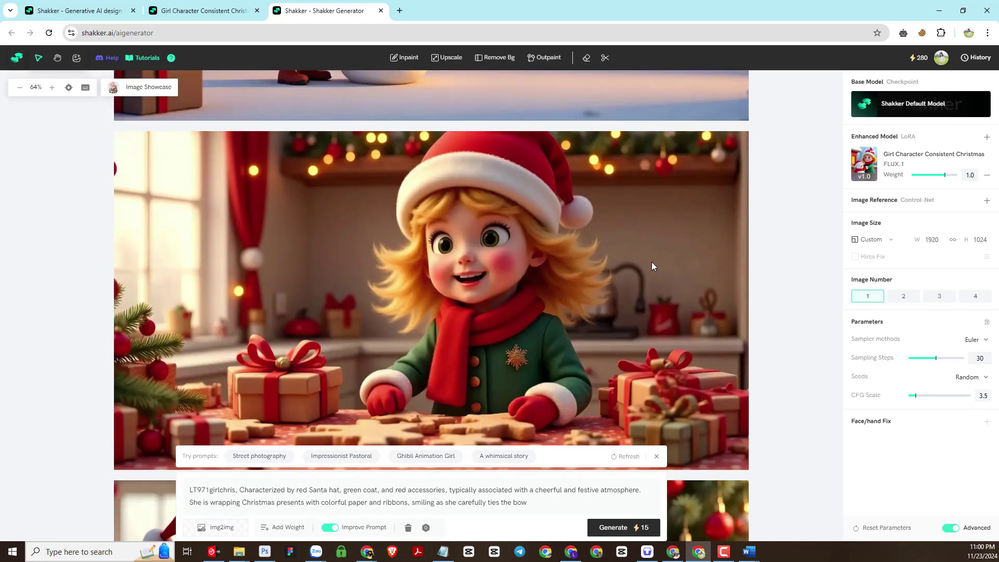
scroll(652, 261, down, 8)
scroll(652, 261, down, 6)
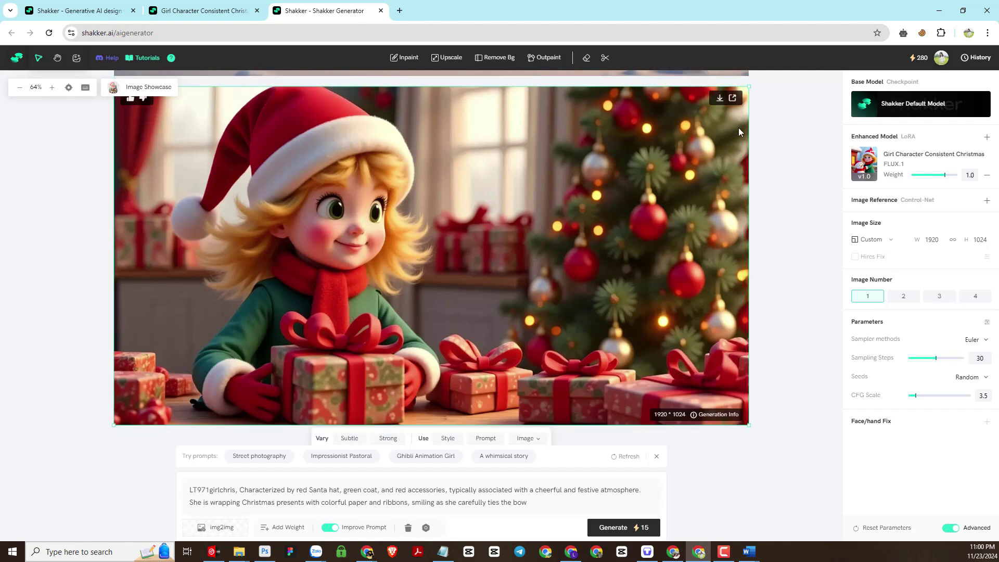
- Download the present-wrapping image and view it, along with the character images saved in the girl folder
click(721, 100)
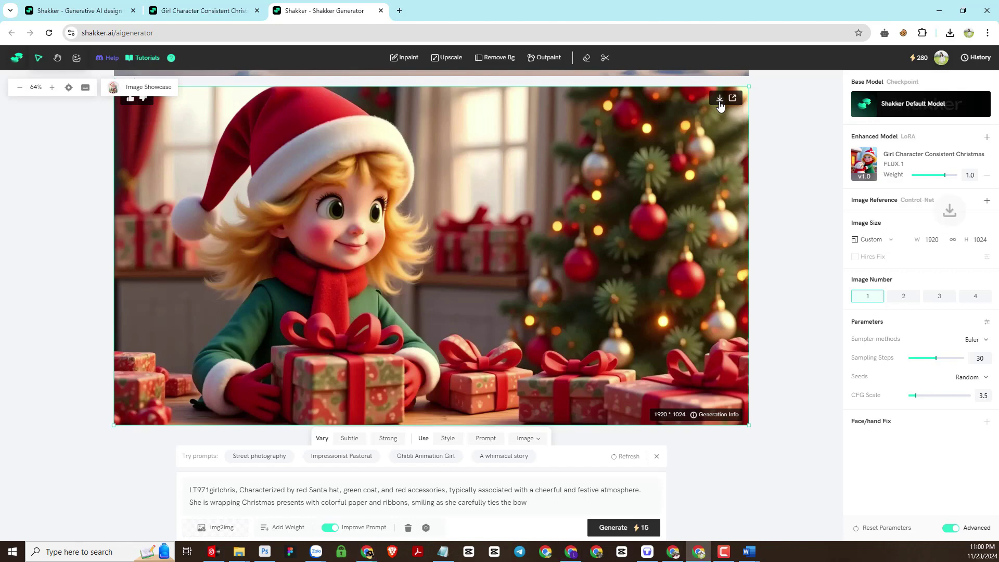
click(719, 100)
click(905, 69)
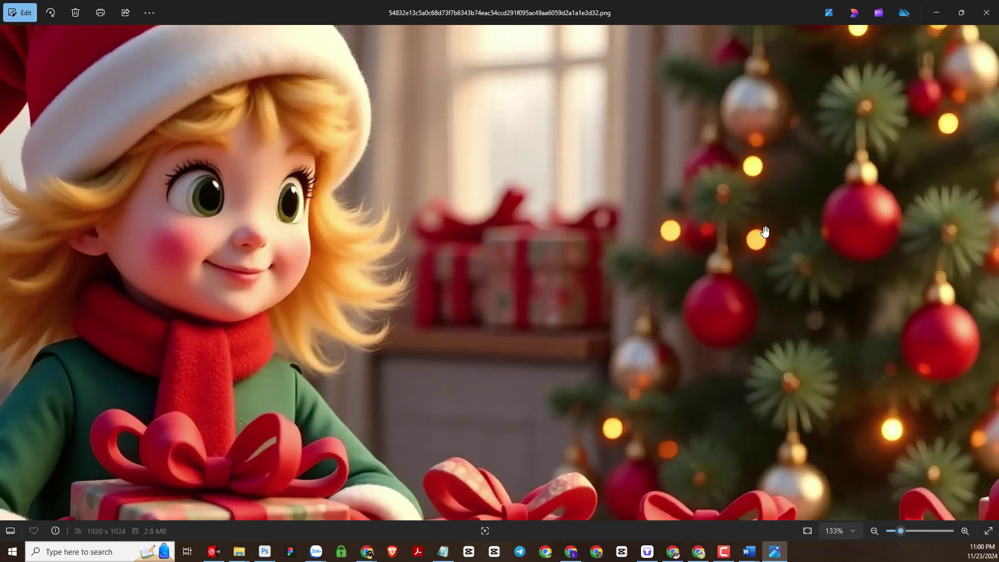
scroll(482, 304, down, 2)
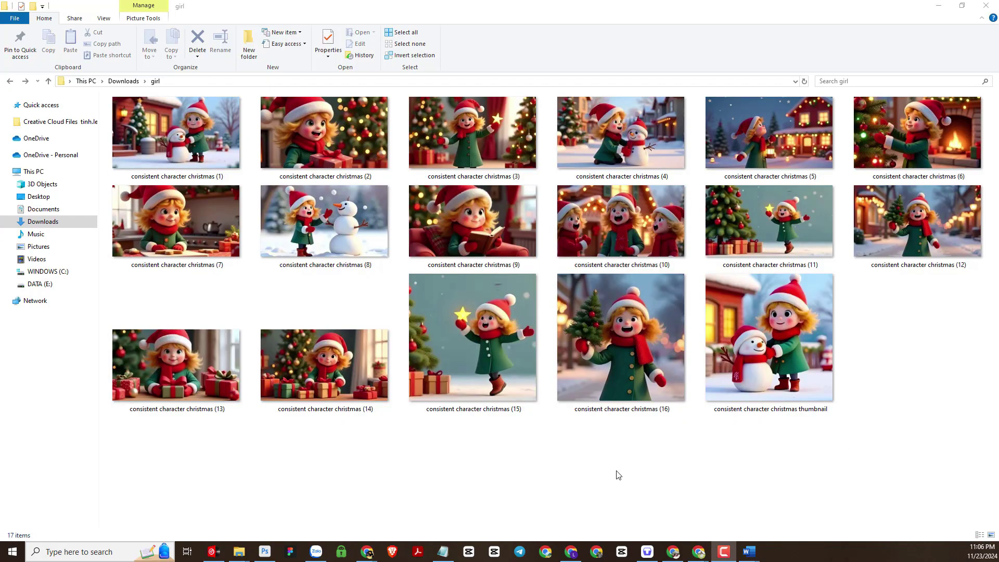
drag(961, 437, 111, 94)
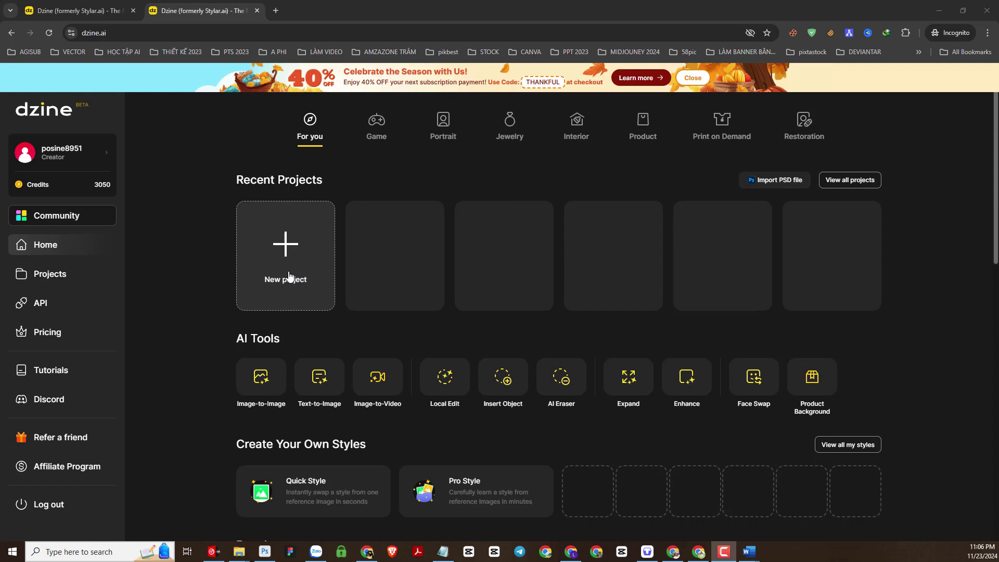
- Start an Image-to-Video project in Dzine and set the canvas aspect ratio to 16:9
click(379, 391)
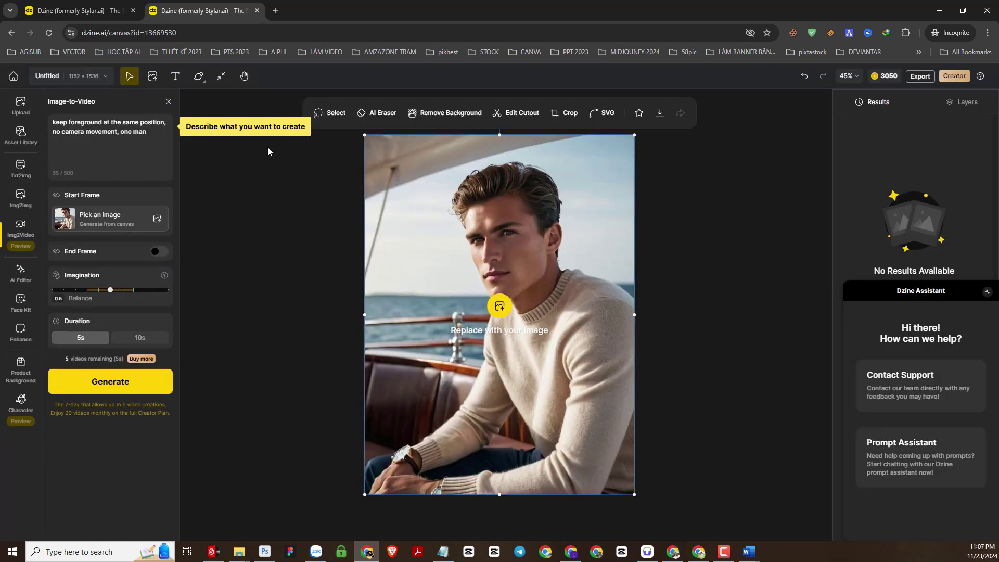
click(82, 83)
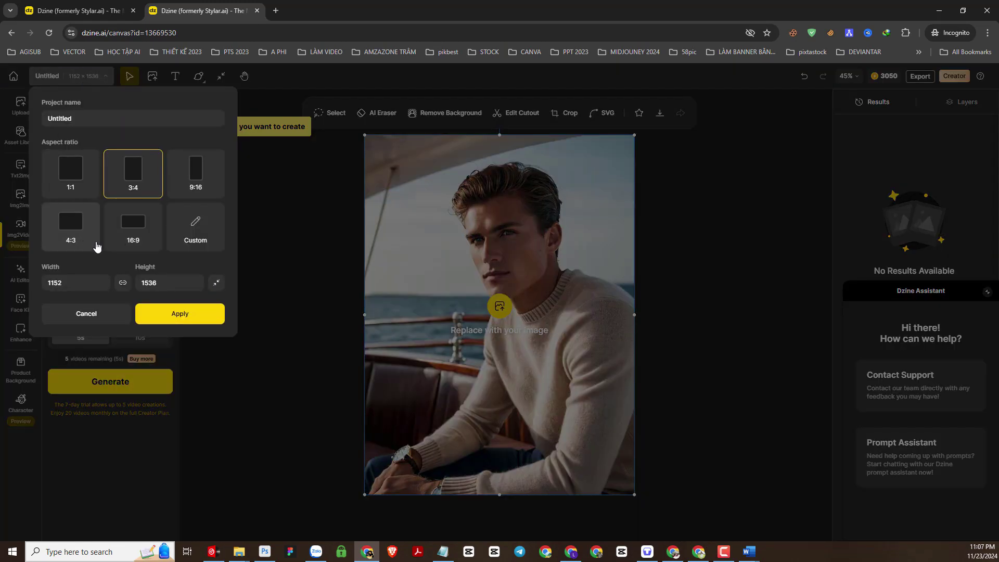
click(127, 244)
click(171, 307)
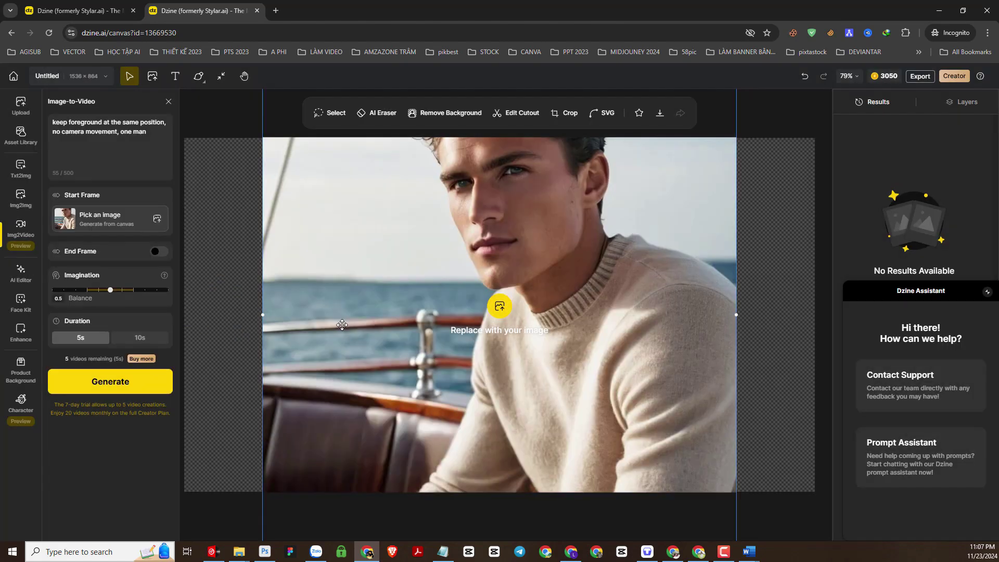
- Replace the sample photo on the canvas with "consistent character christmas (1)" from the girl folder
key(Delete)
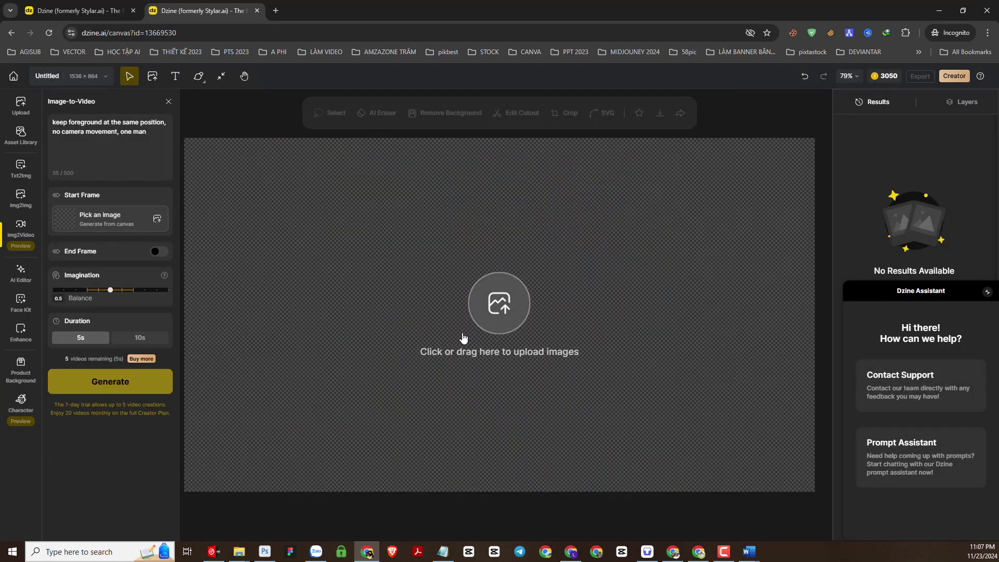
mouse_move(244, 558)
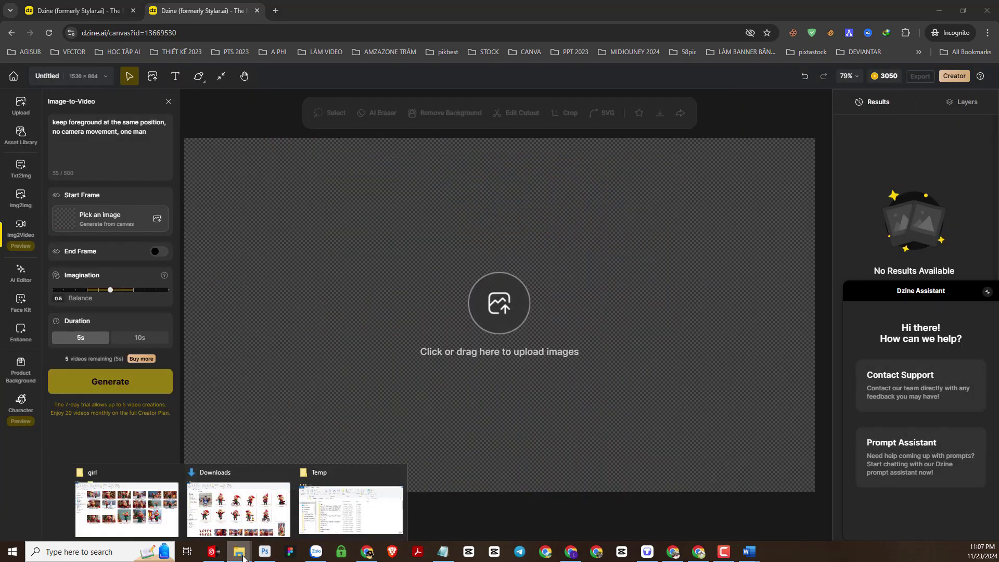
click(148, 529)
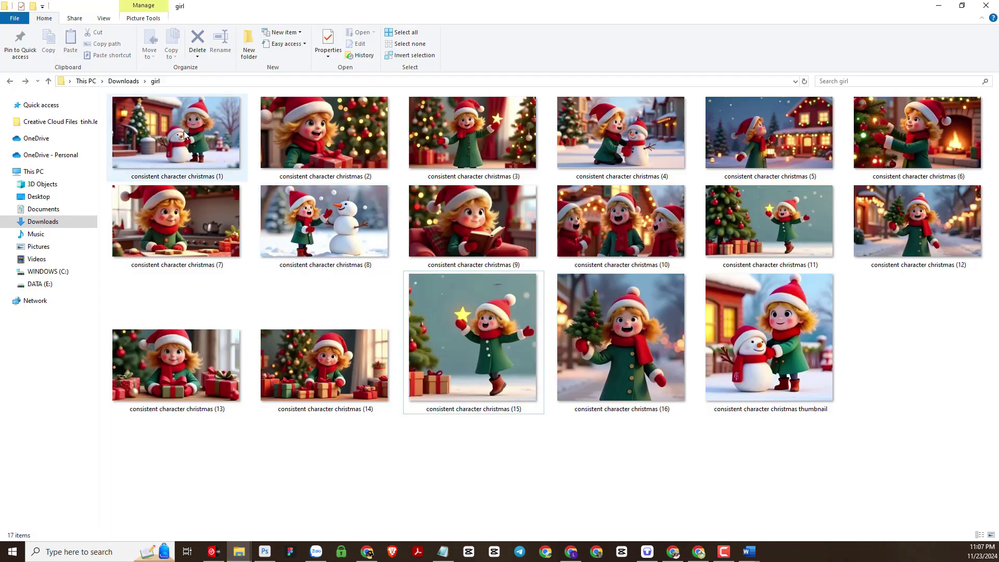
drag(177, 136, 410, 264)
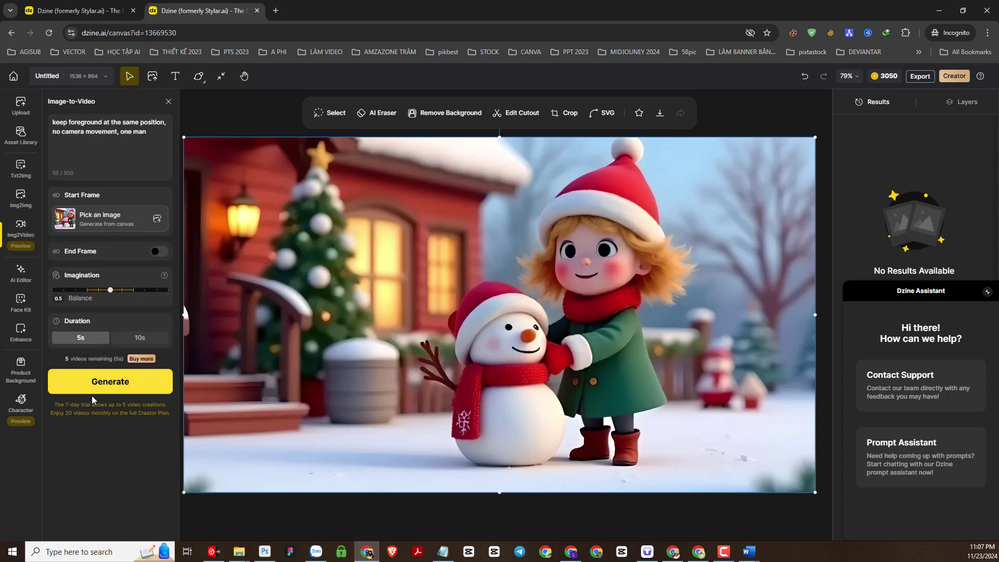
- Replace the motion prompt with "animation", generate a 5-second video from the snowman image, and collapse the assistant chat
click(103, 122)
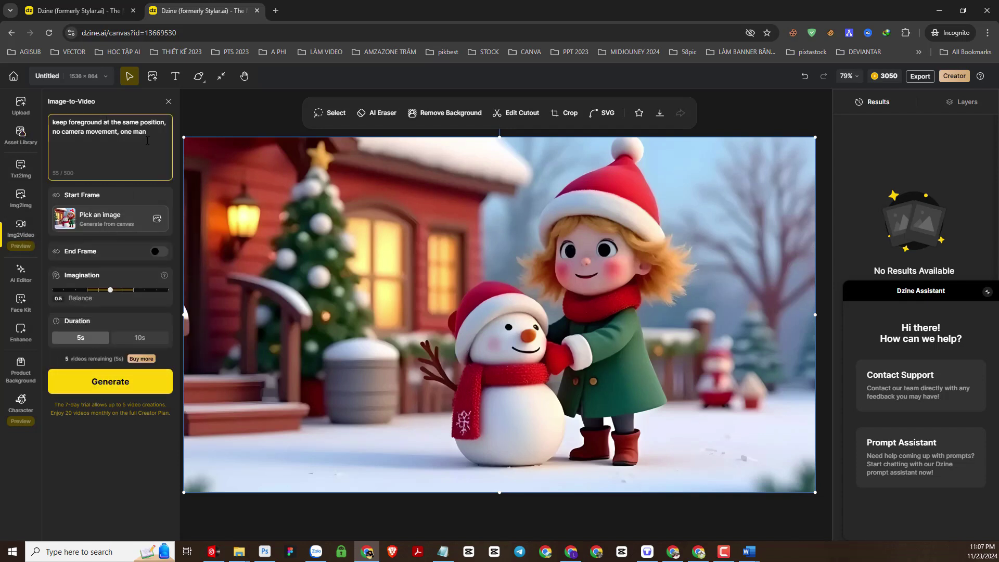
drag(147, 140, 52, 122)
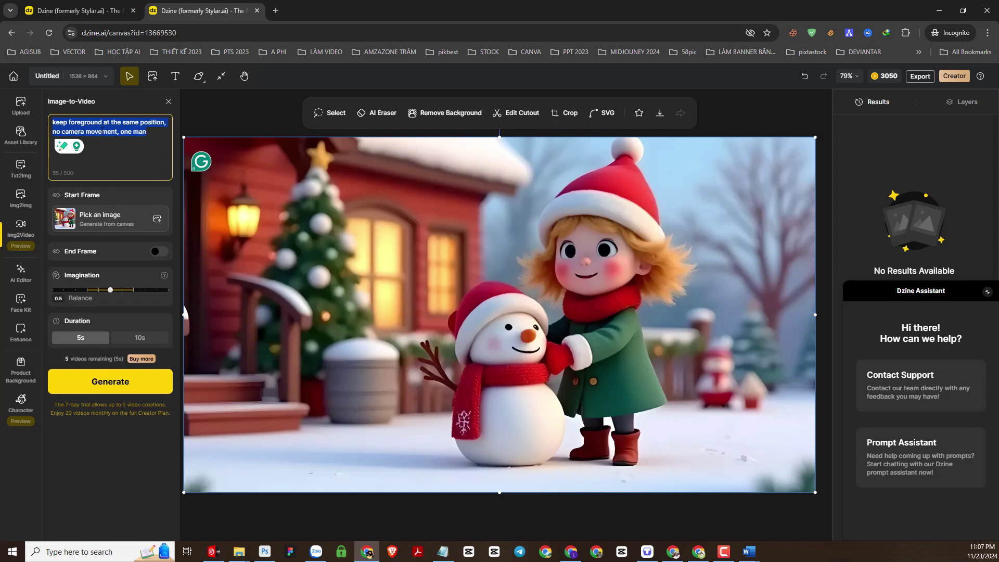
key(BackSpace)
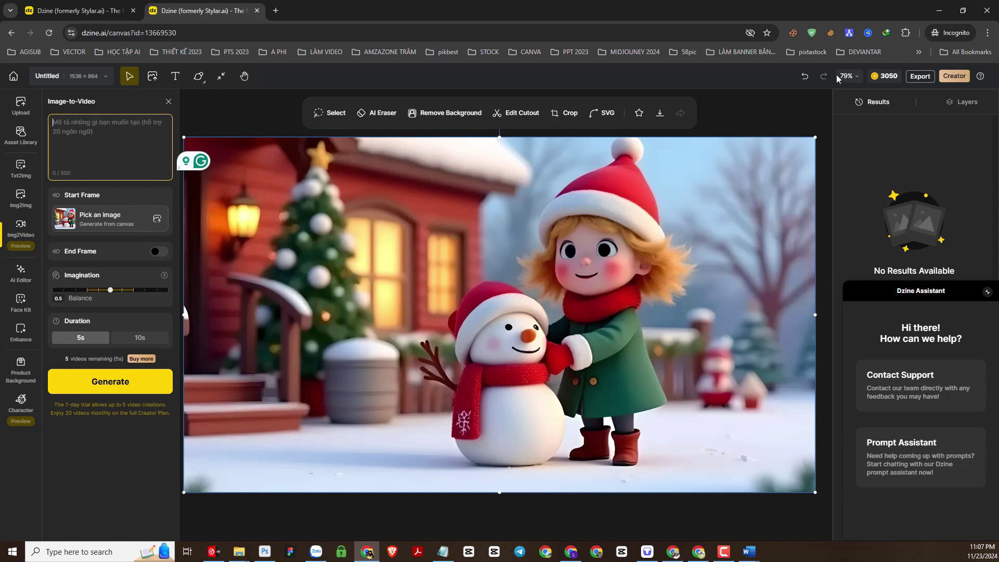
click(93, 390)
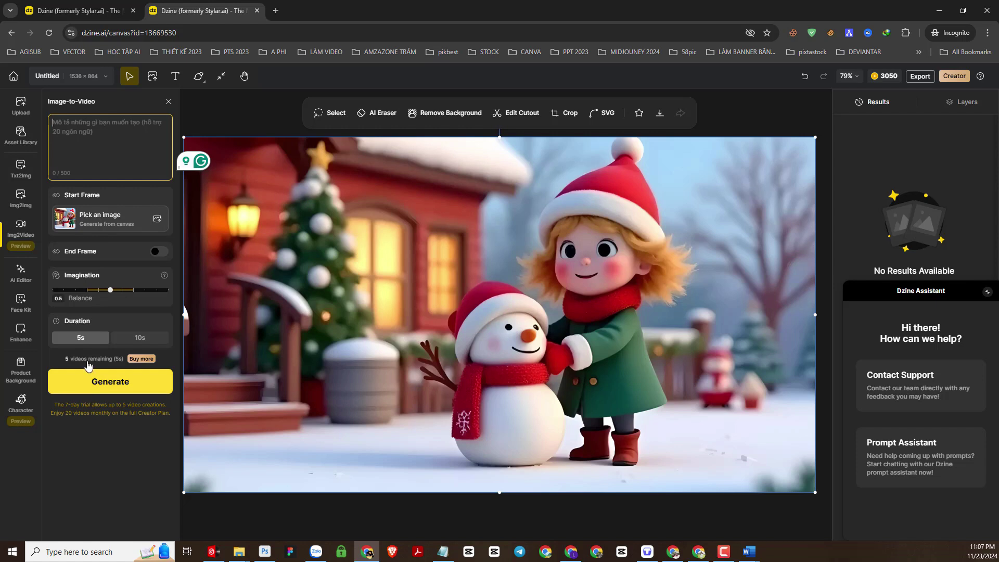
text(an)
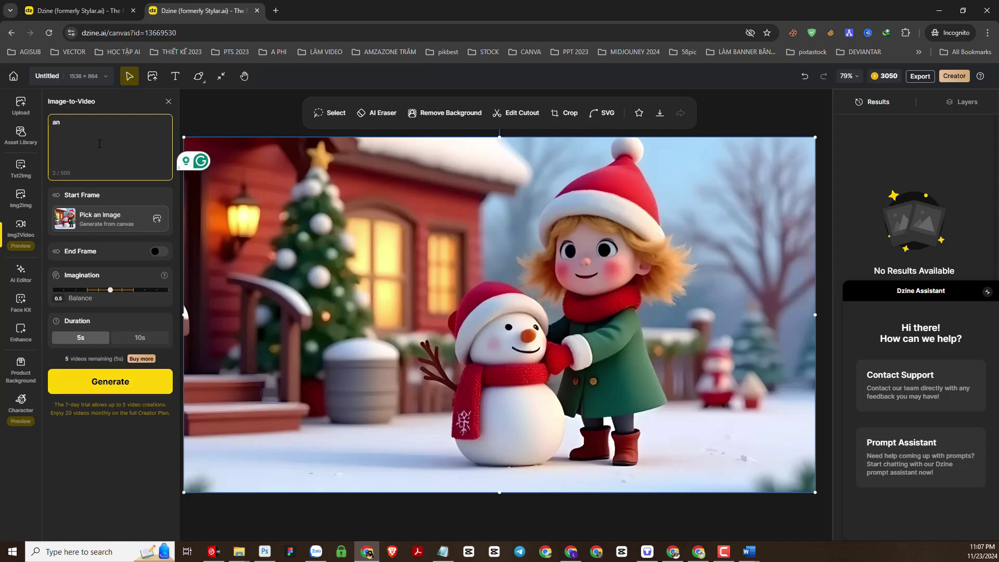
text(imation)
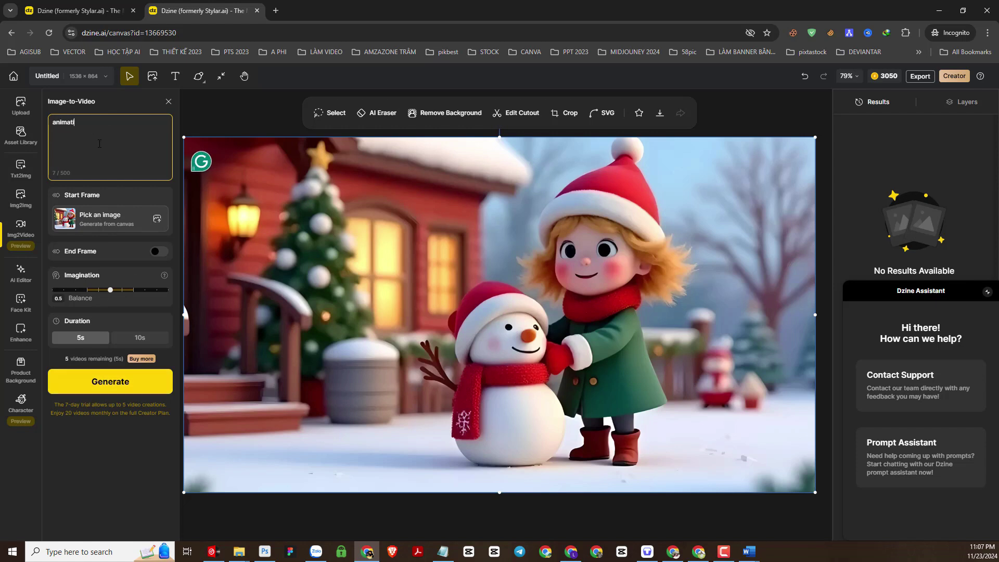
click(106, 383)
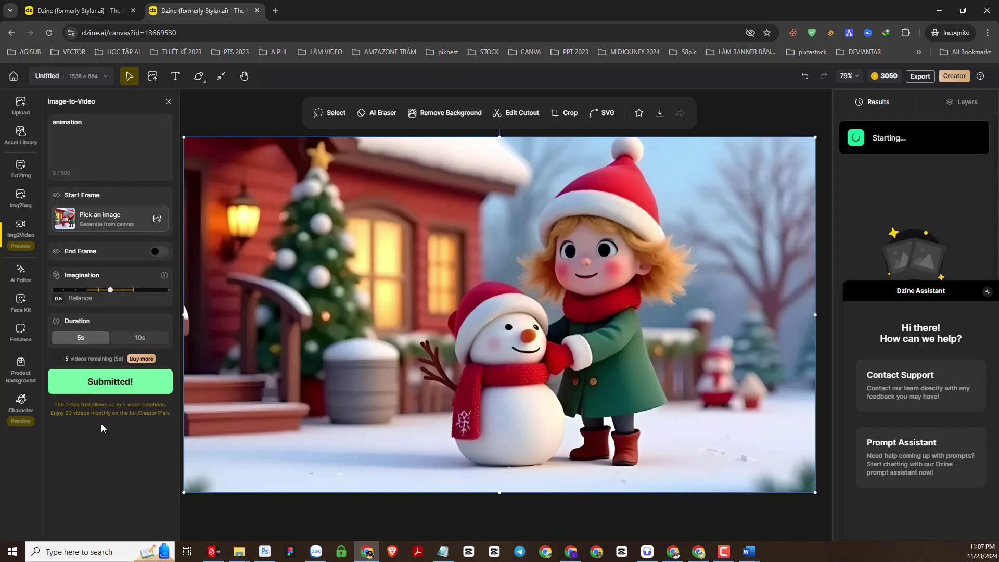
click(987, 292)
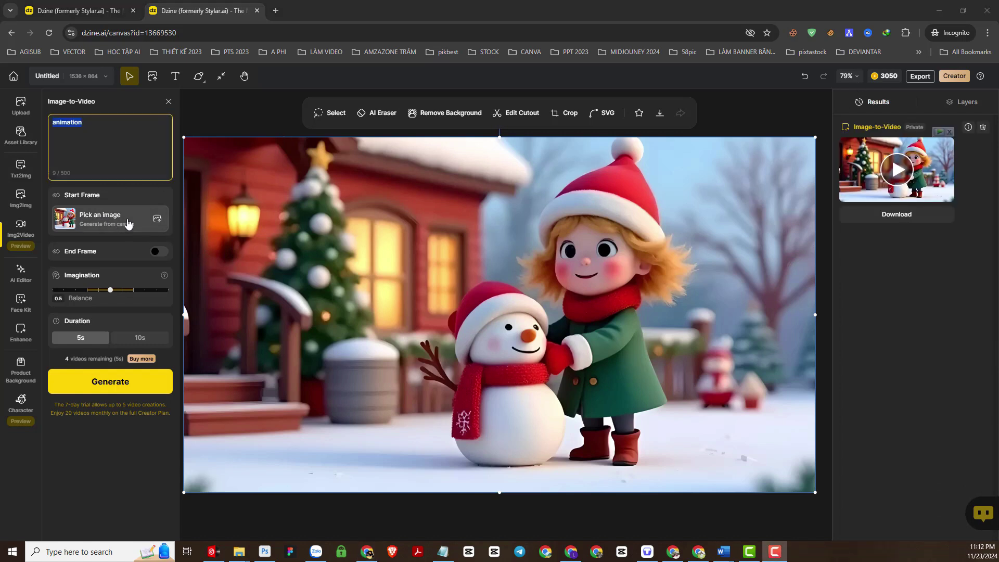
- Set the start frame to "consistent character christmas (6)" from the girl folder
click(128, 224)
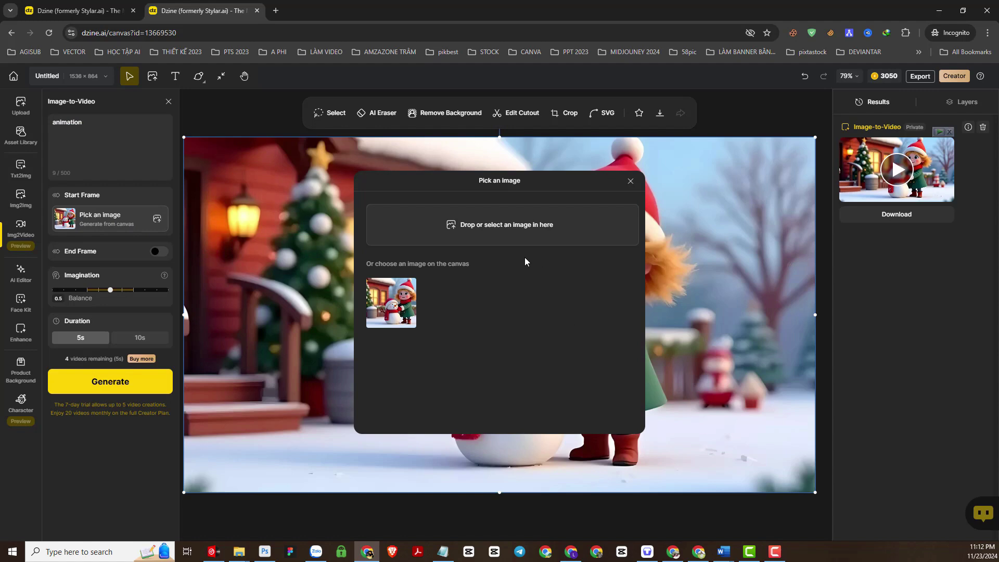
click(237, 554)
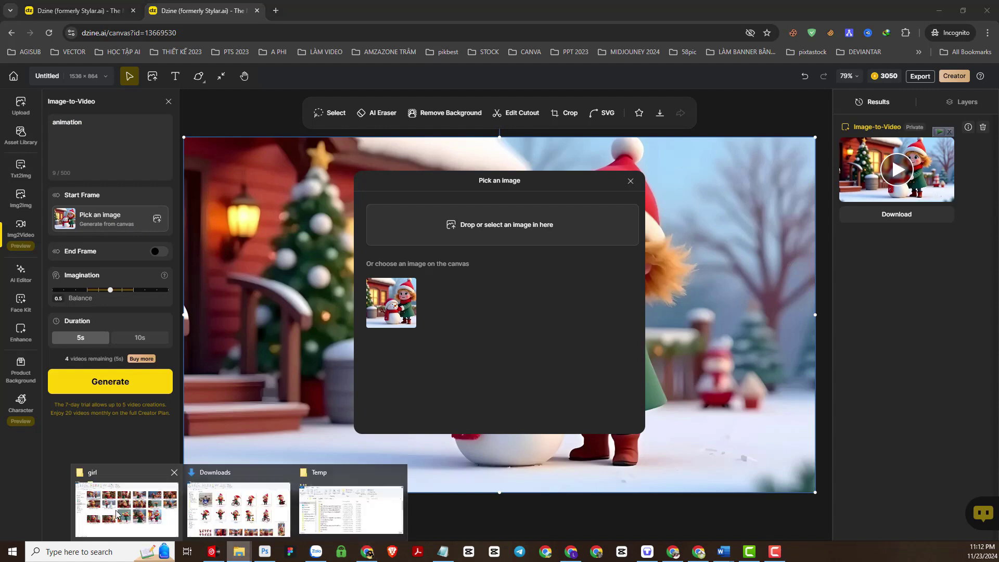
click(285, 476)
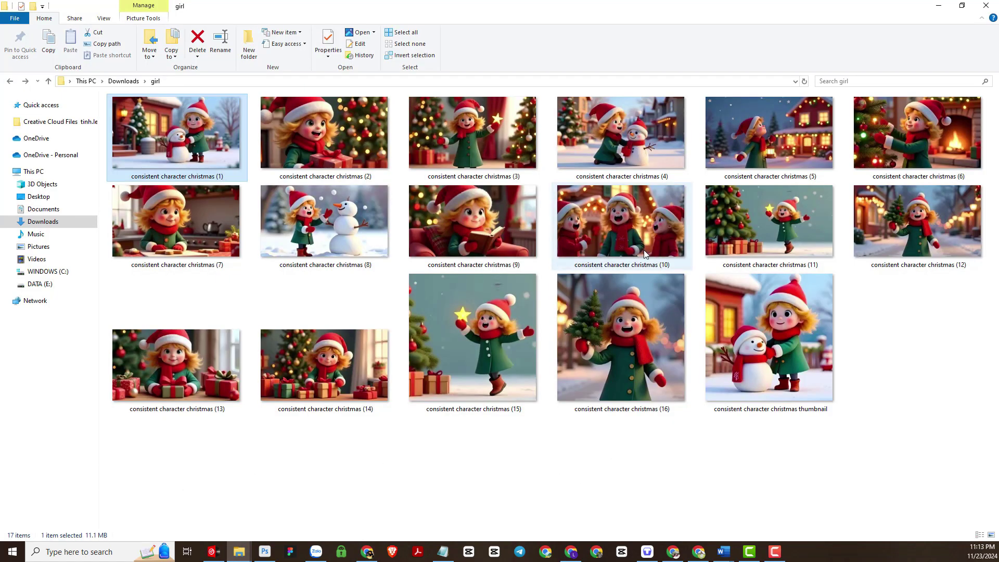
click(882, 135)
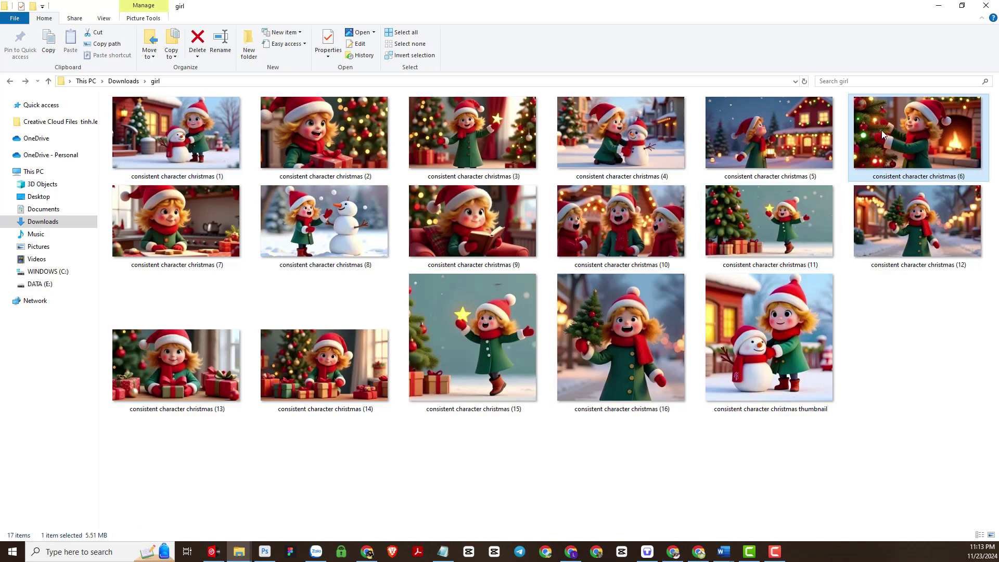
drag(906, 163, 530, 224)
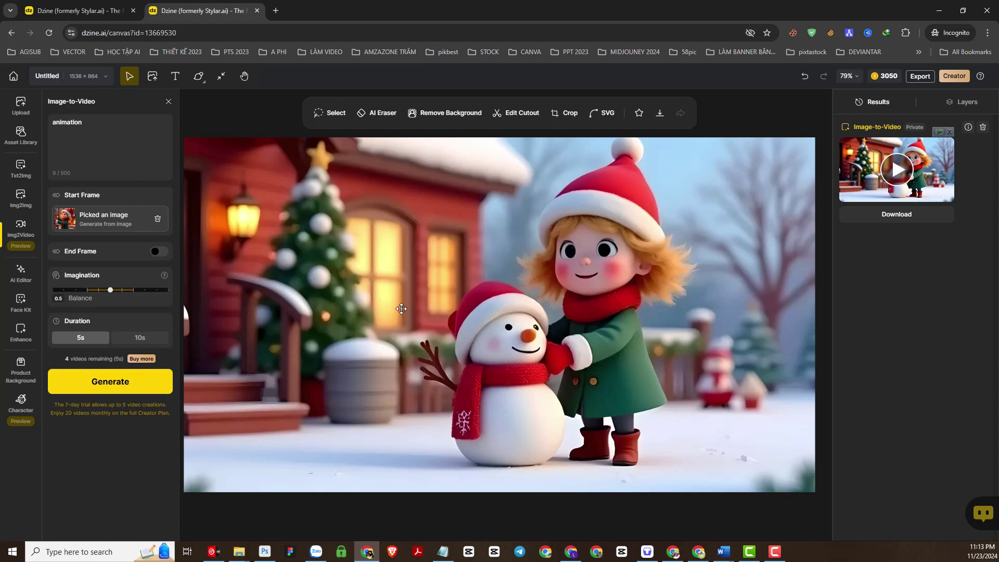
click(105, 222)
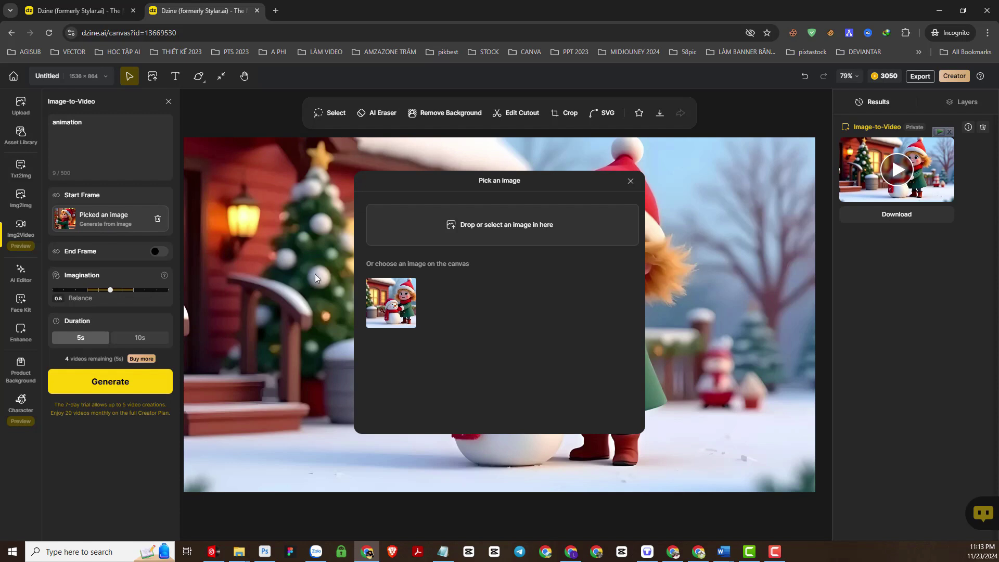
click(630, 181)
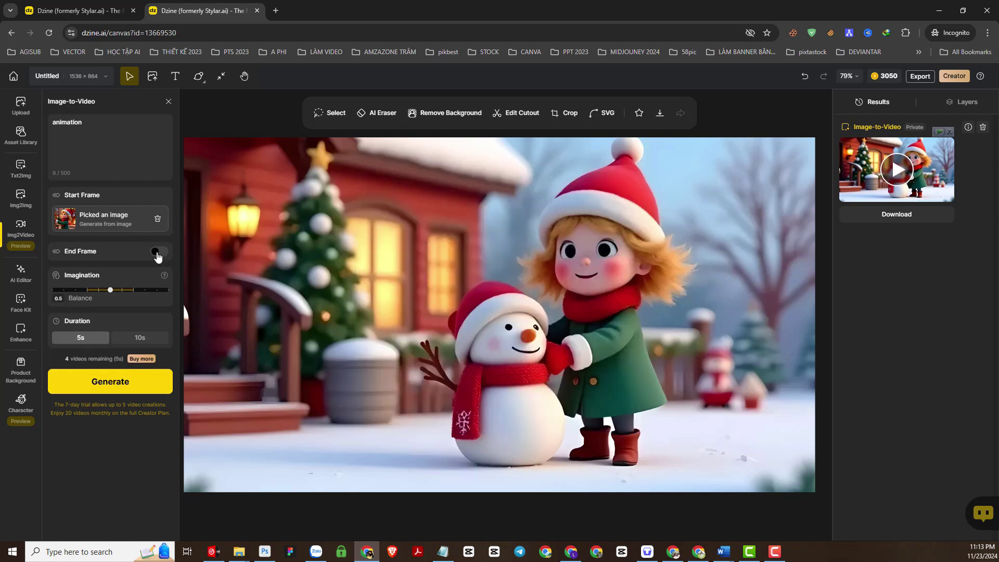
click(97, 220)
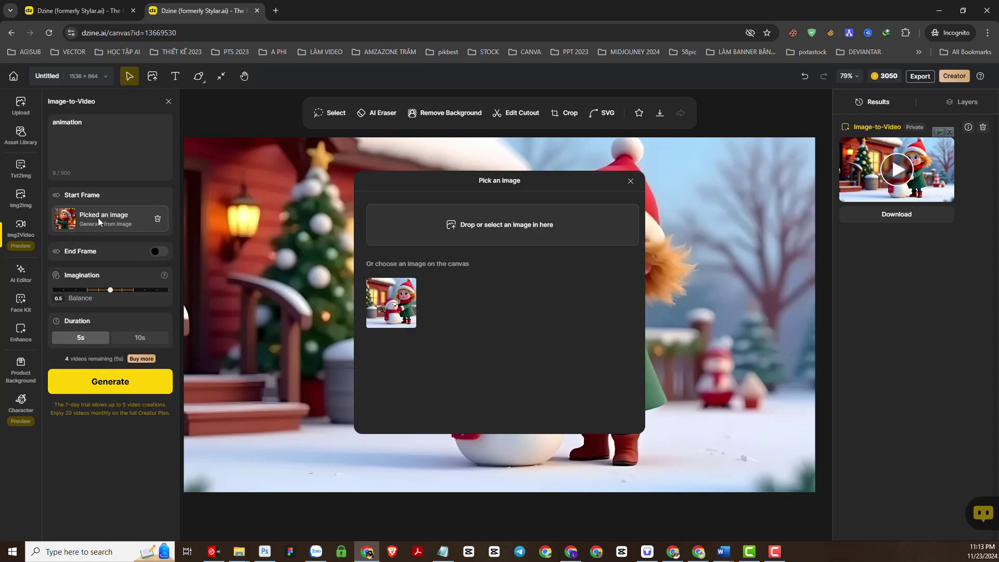
click(631, 182)
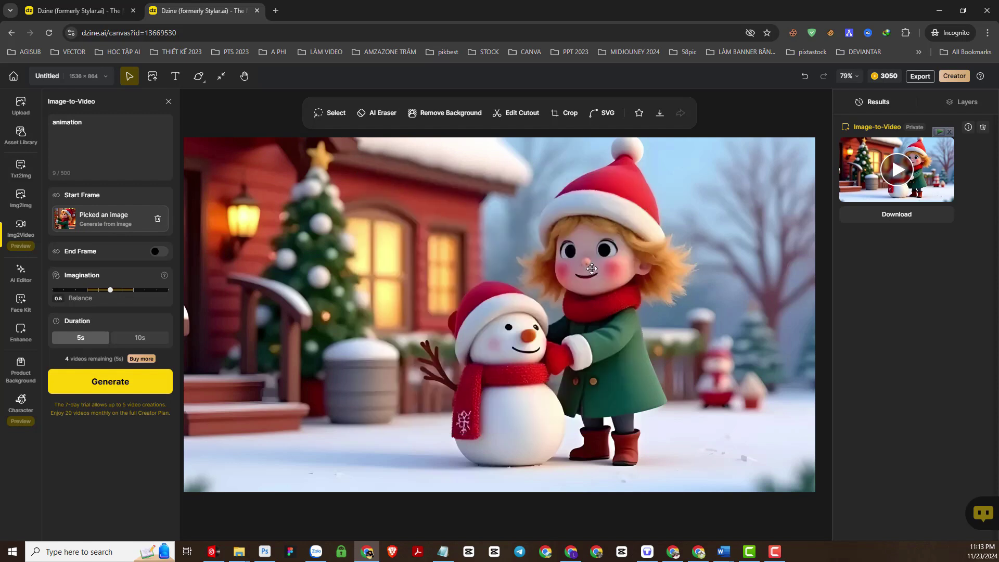
click(115, 224)
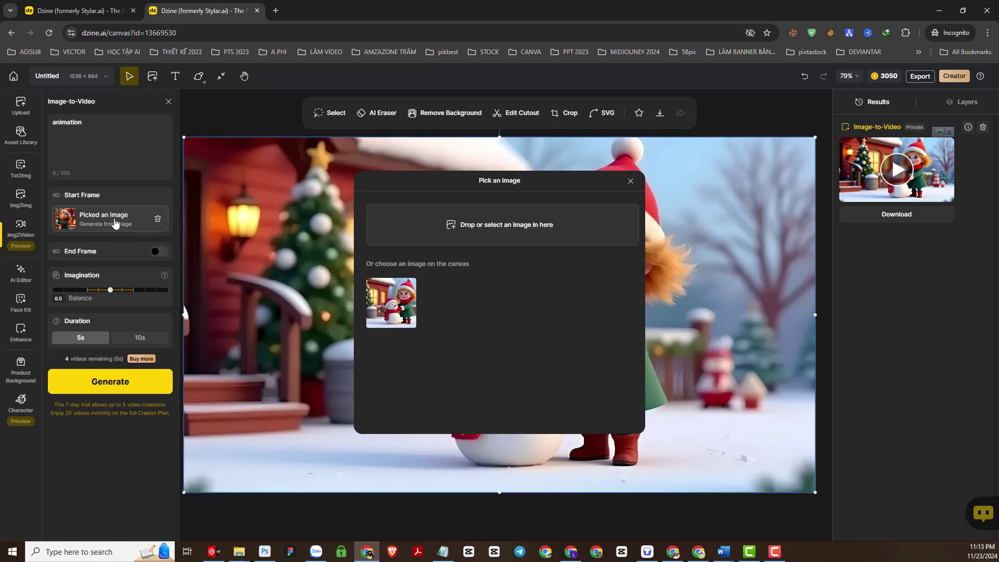
click(631, 181)
click(90, 116)
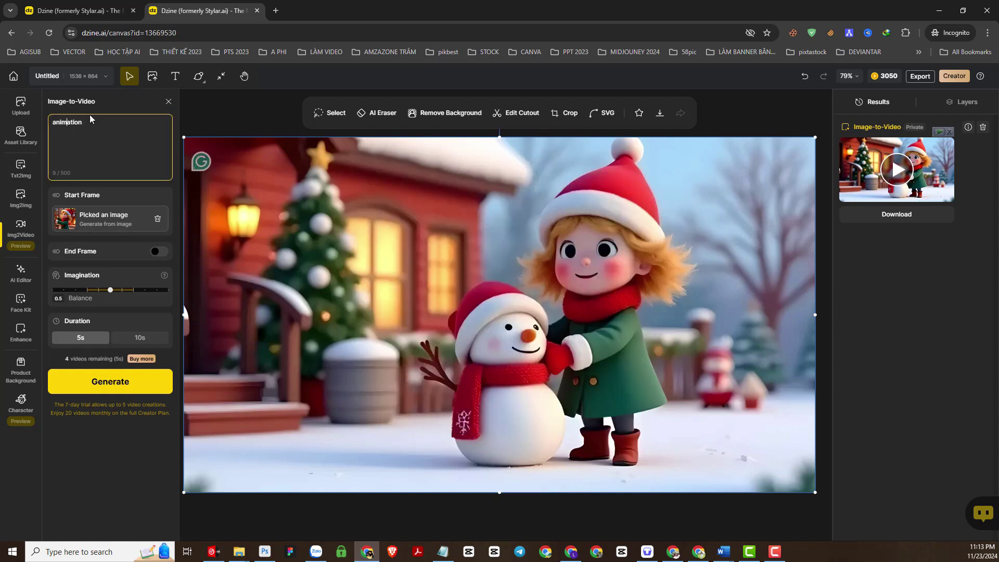
- Remove the picked start frame and upload "consistent character christmas (6)" in its place
click(157, 219)
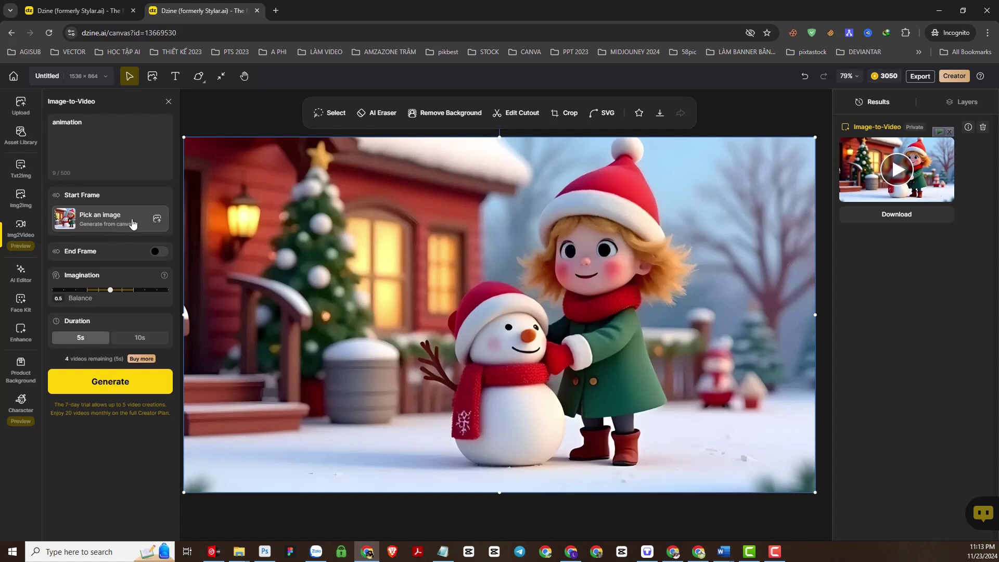
click(155, 221)
click(500, 225)
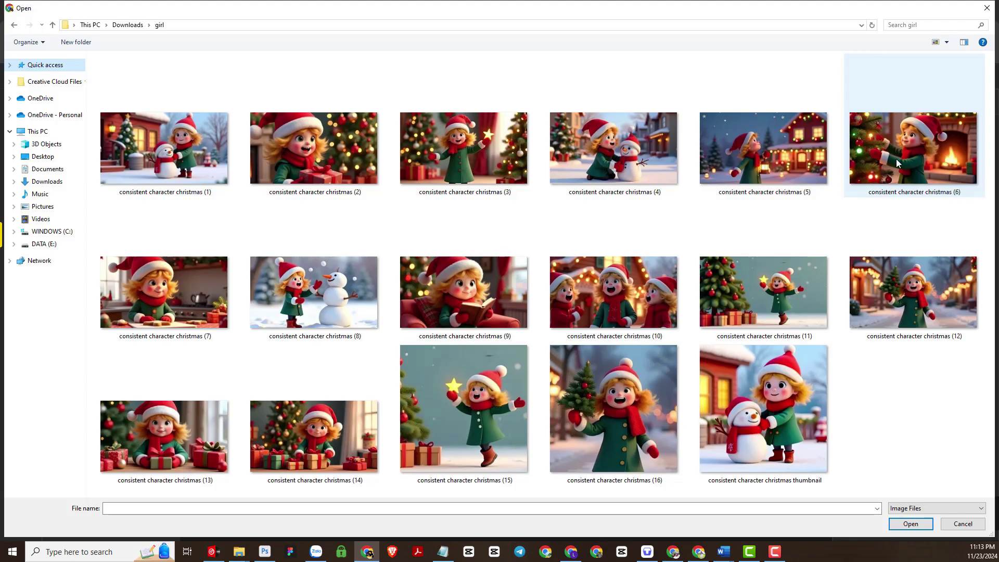
double_click(896, 163)
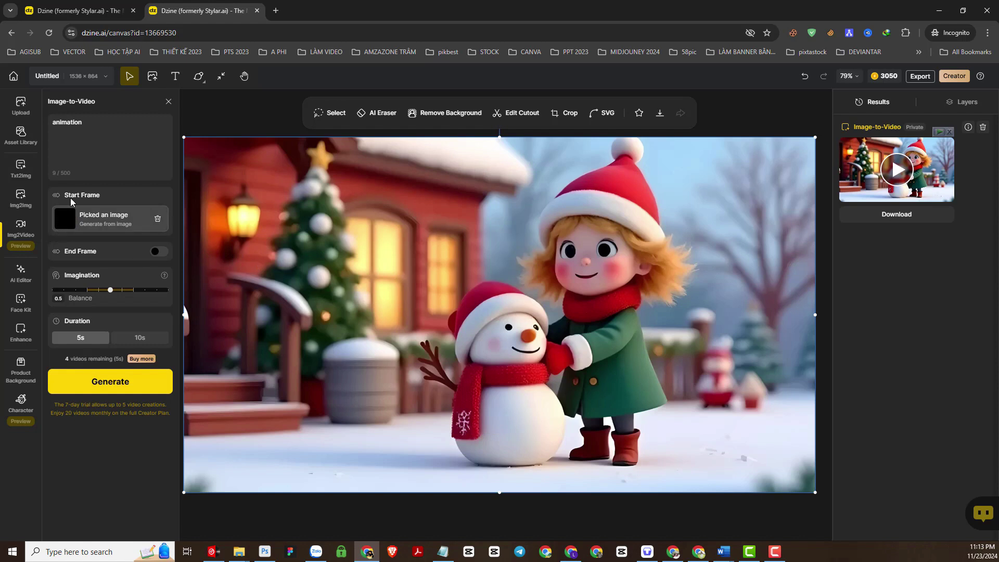
- Clear the motion prompt and generate a 5-second video from the tree-decorating image
drag(93, 149, 51, 125)
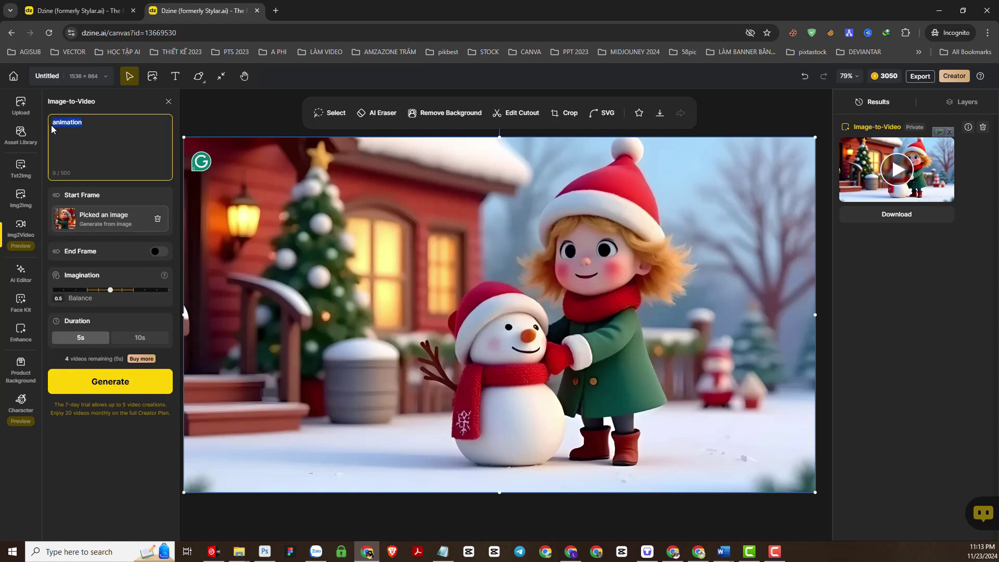
key(BackSpace)
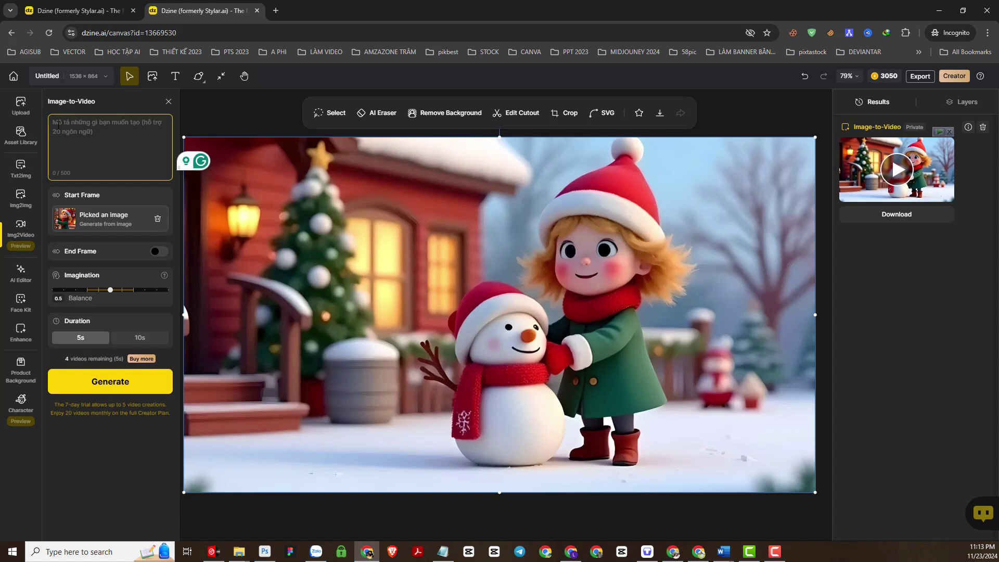
click(110, 381)
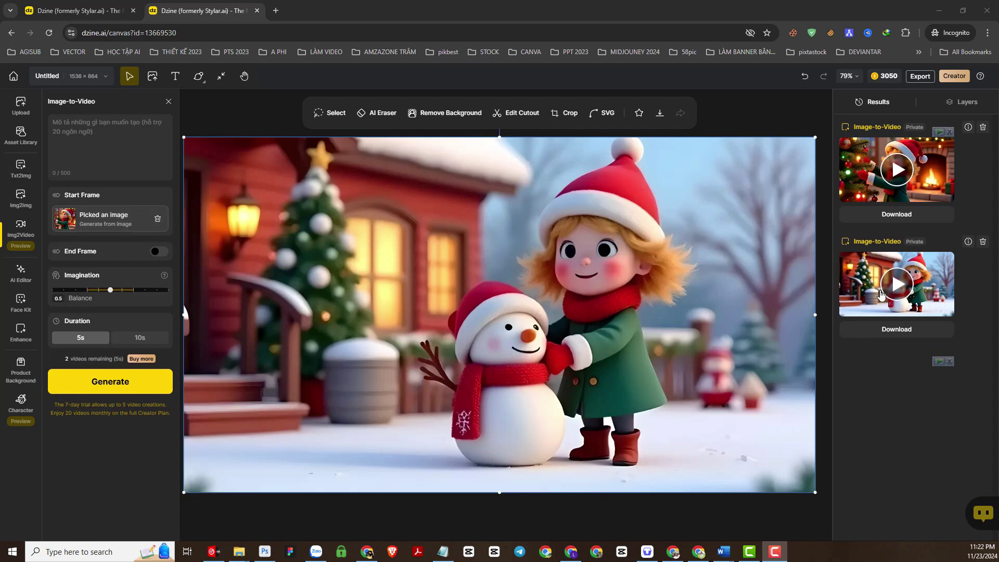
- Change the start frame to "consistent character christmas (14)" and generate a 5-second video without a prompt
click(150, 219)
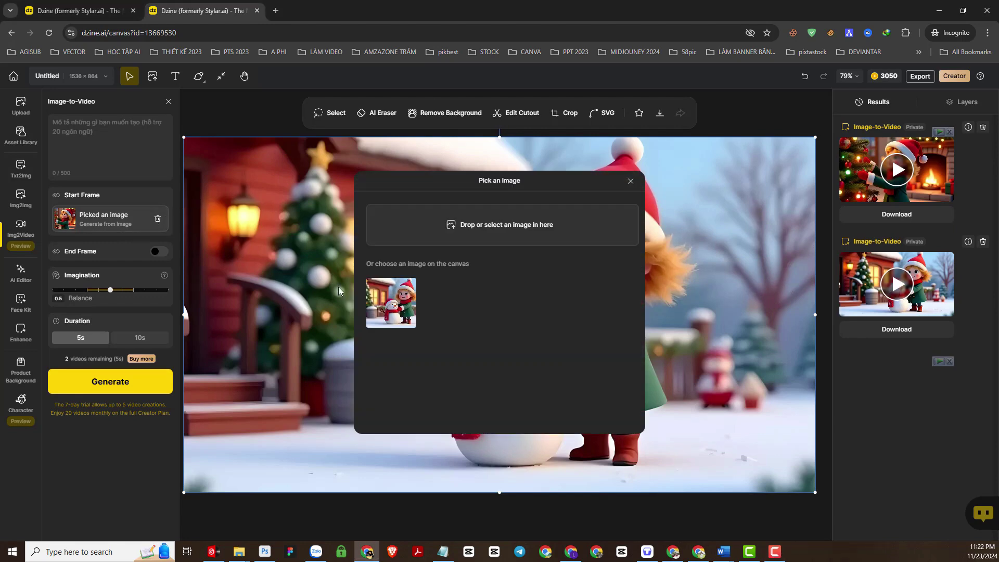
click(467, 229)
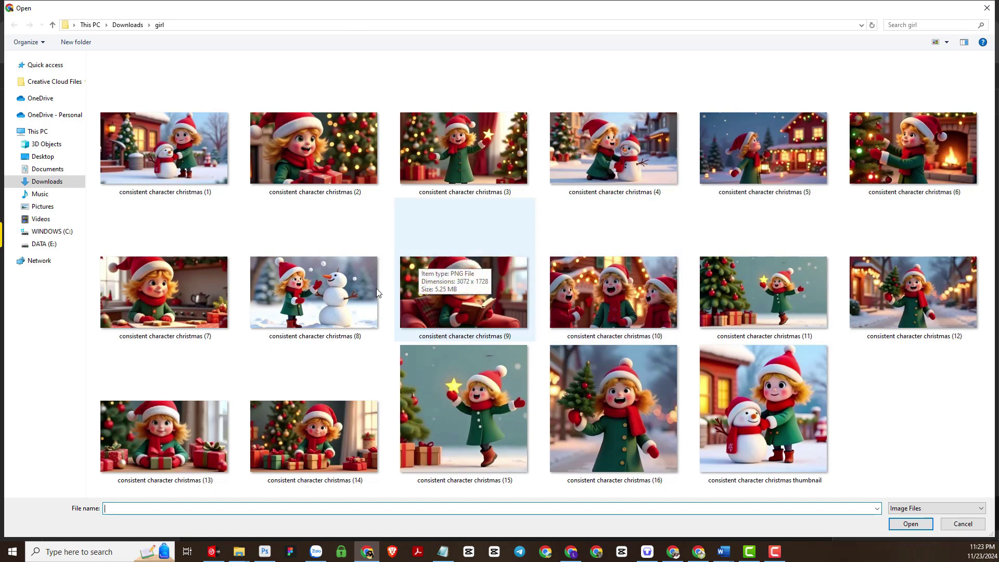
double_click(337, 430)
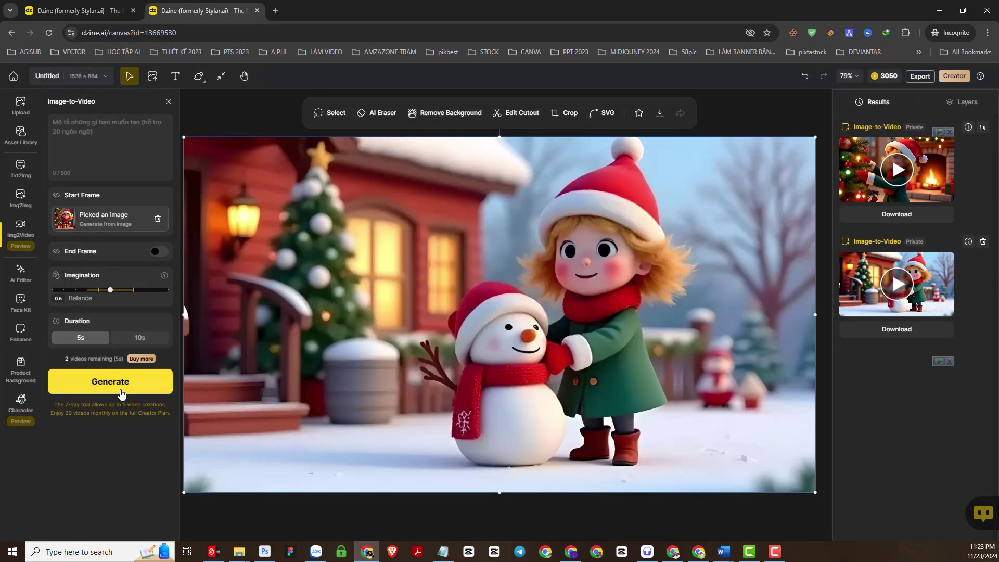
click(106, 384)
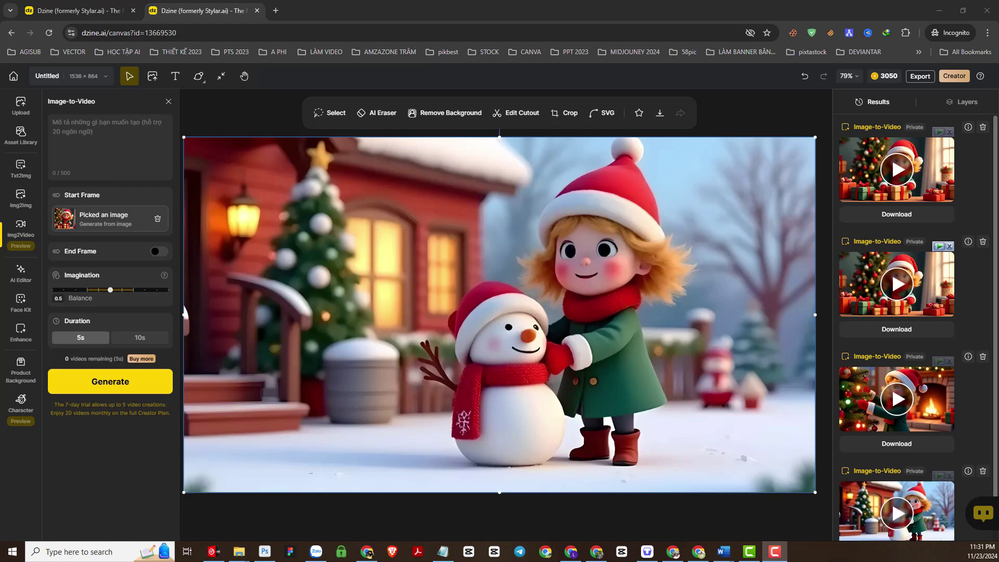
- Play back the generated present-wrapping, snowman and tree-decorating videos to check the girl's animation
click(904, 173)
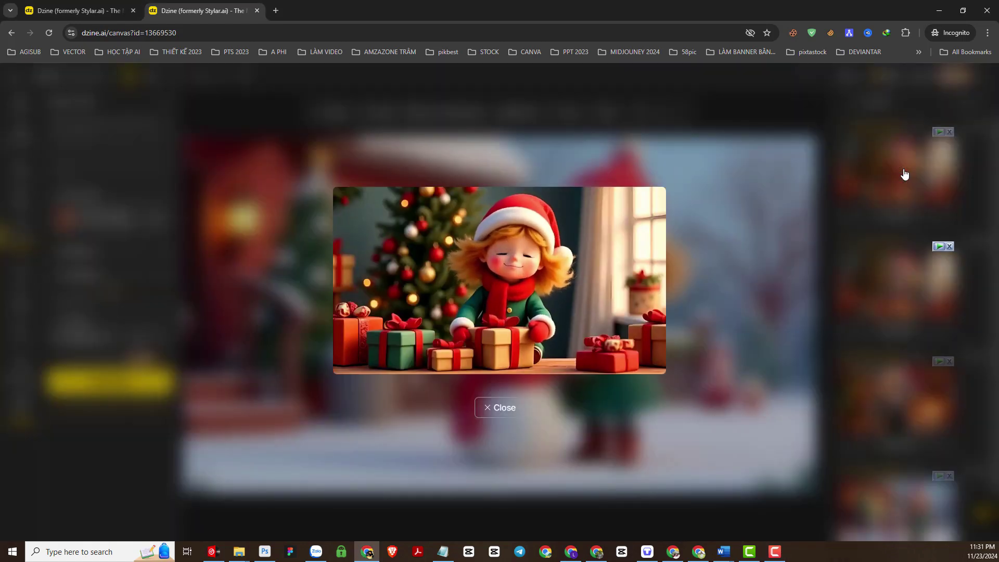
click(751, 257)
scroll(919, 457, down, 2)
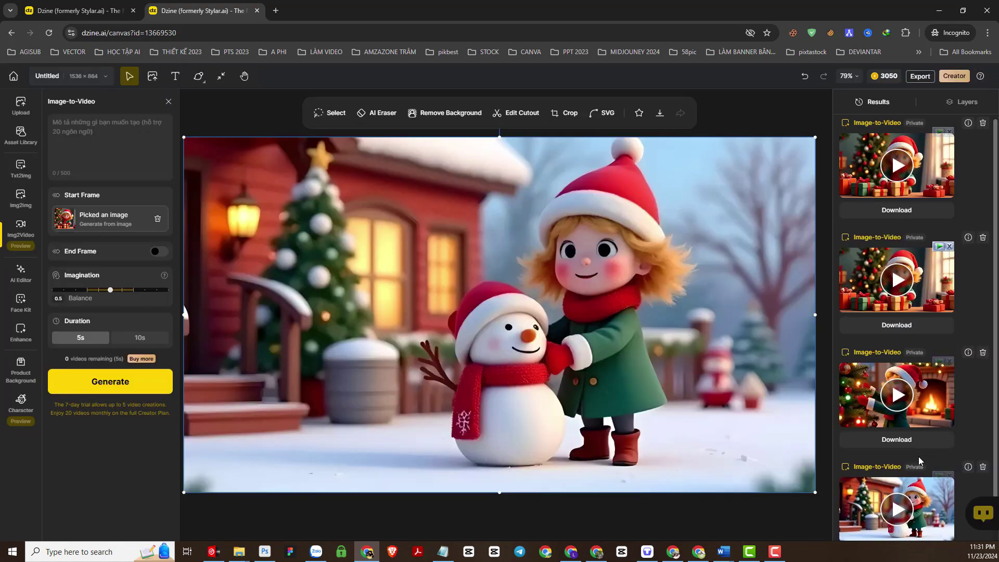
click(893, 486)
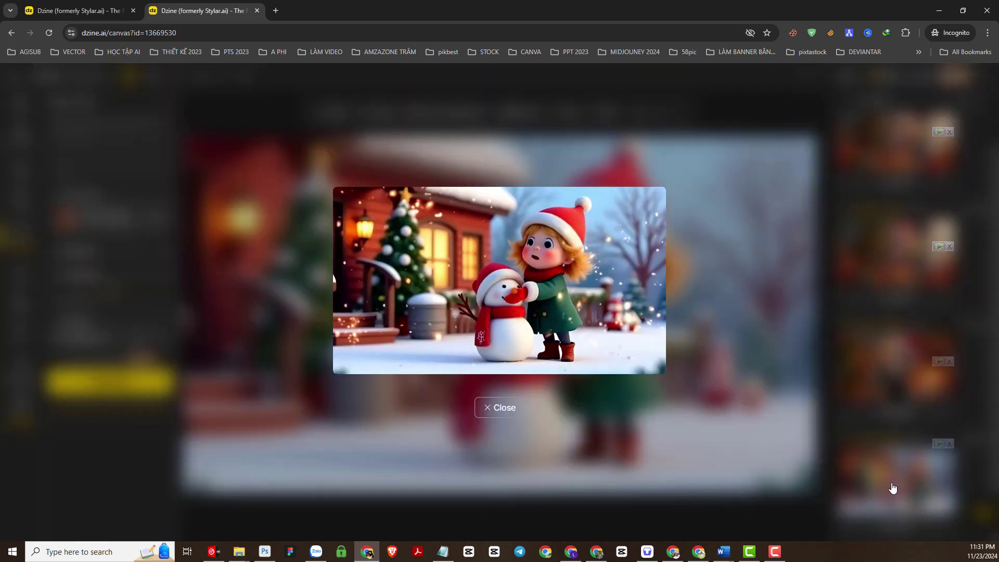
click(782, 434)
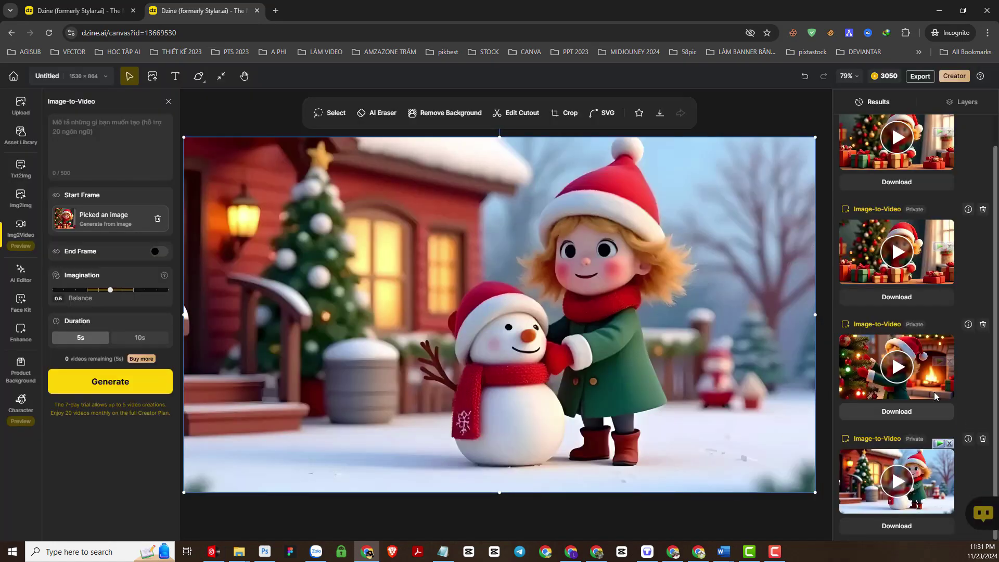
click(897, 367)
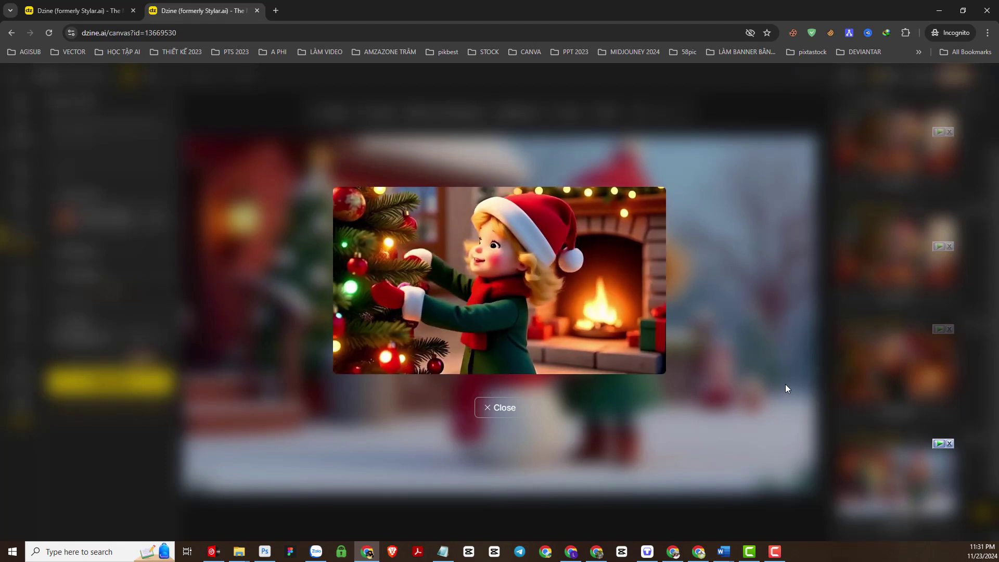
click(774, 377)
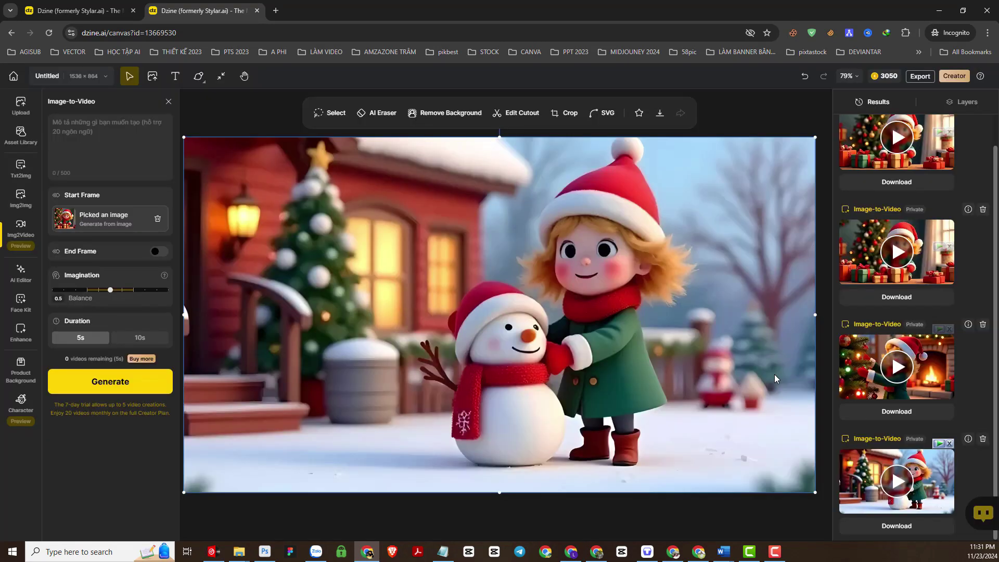
click(892, 127)
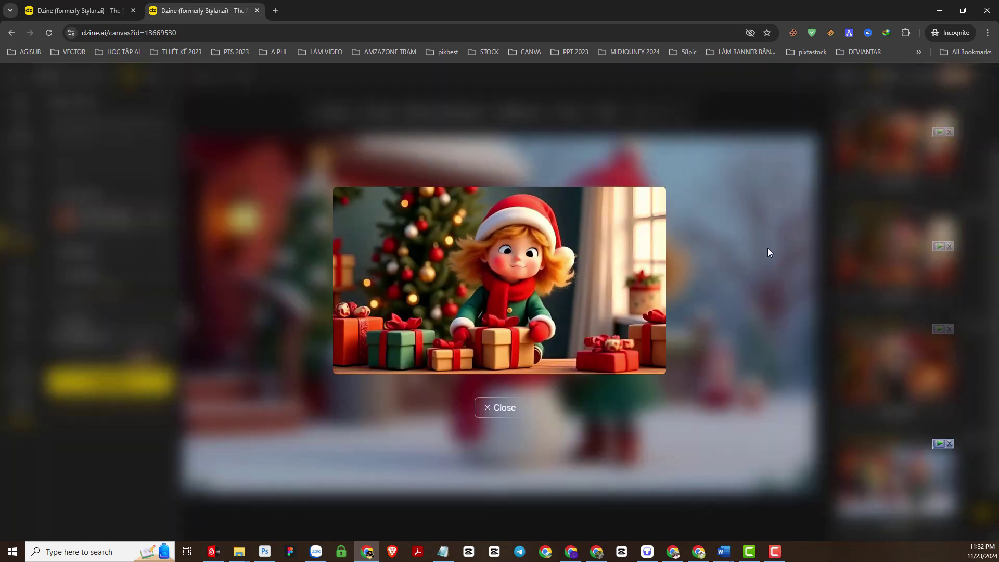